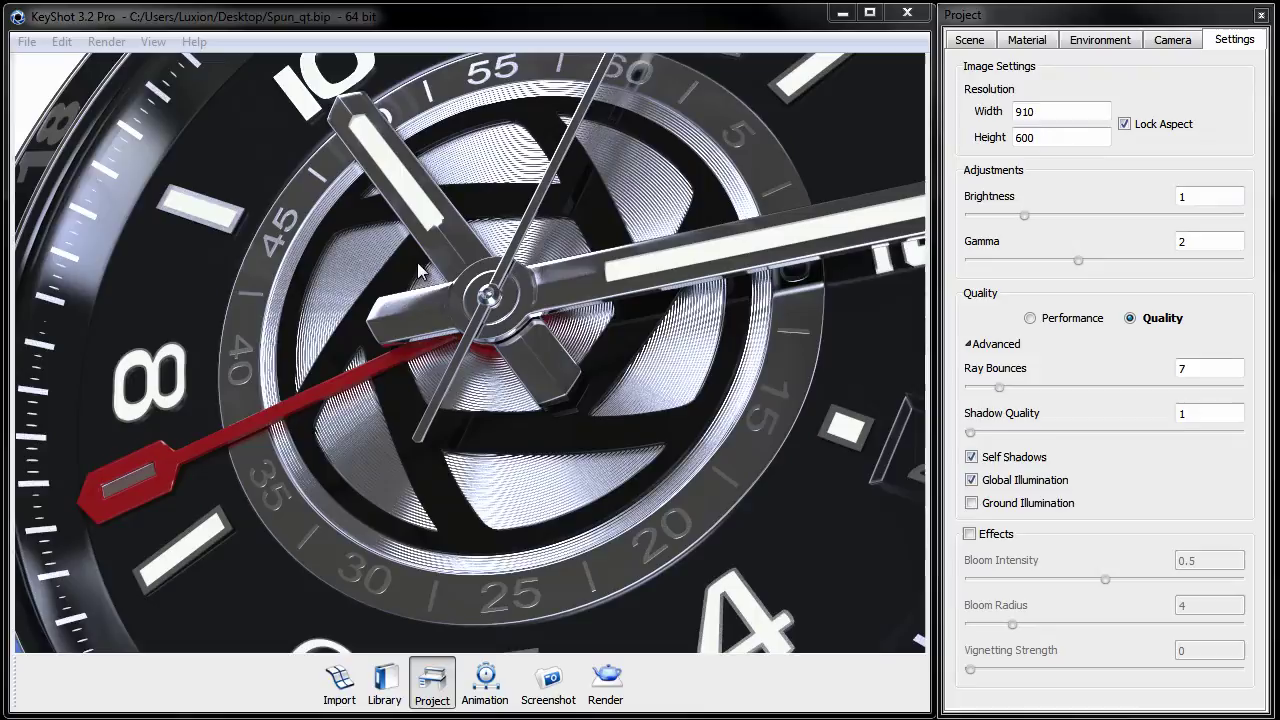
Focus KeyShot and pause its real-time render of the watch with Shift+P.
left_click(596, 22)
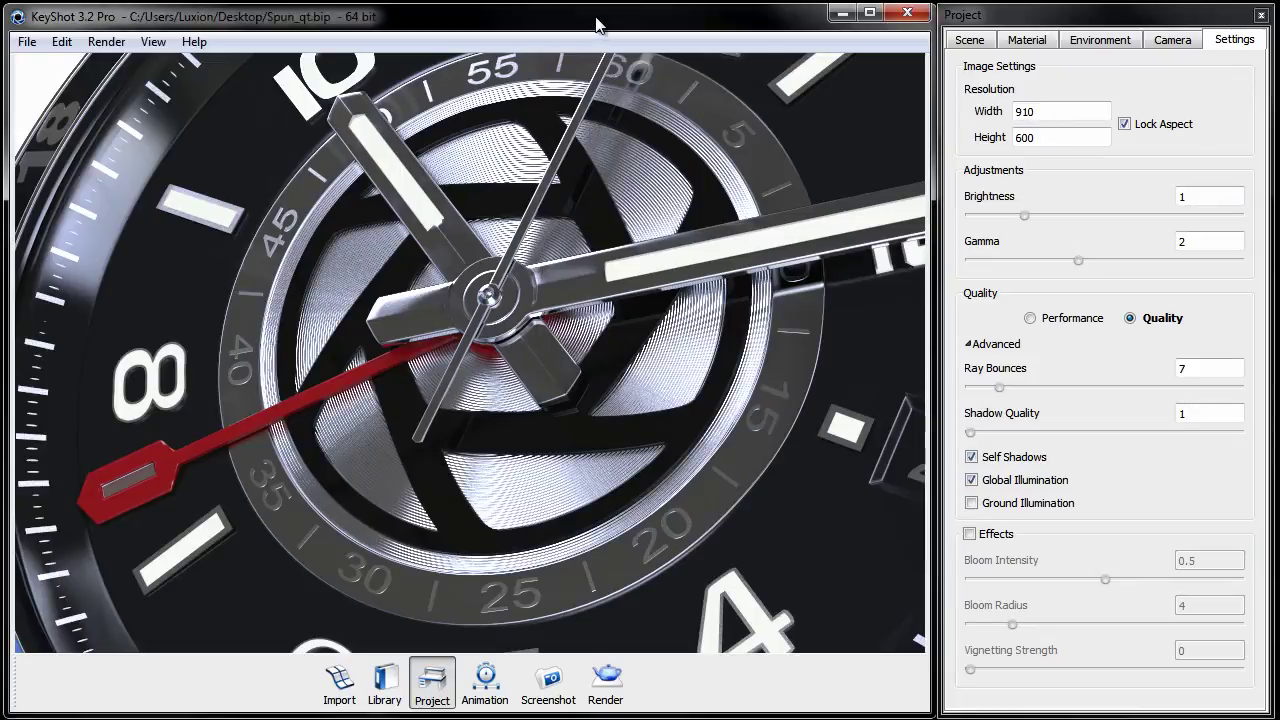
key("shift+p")
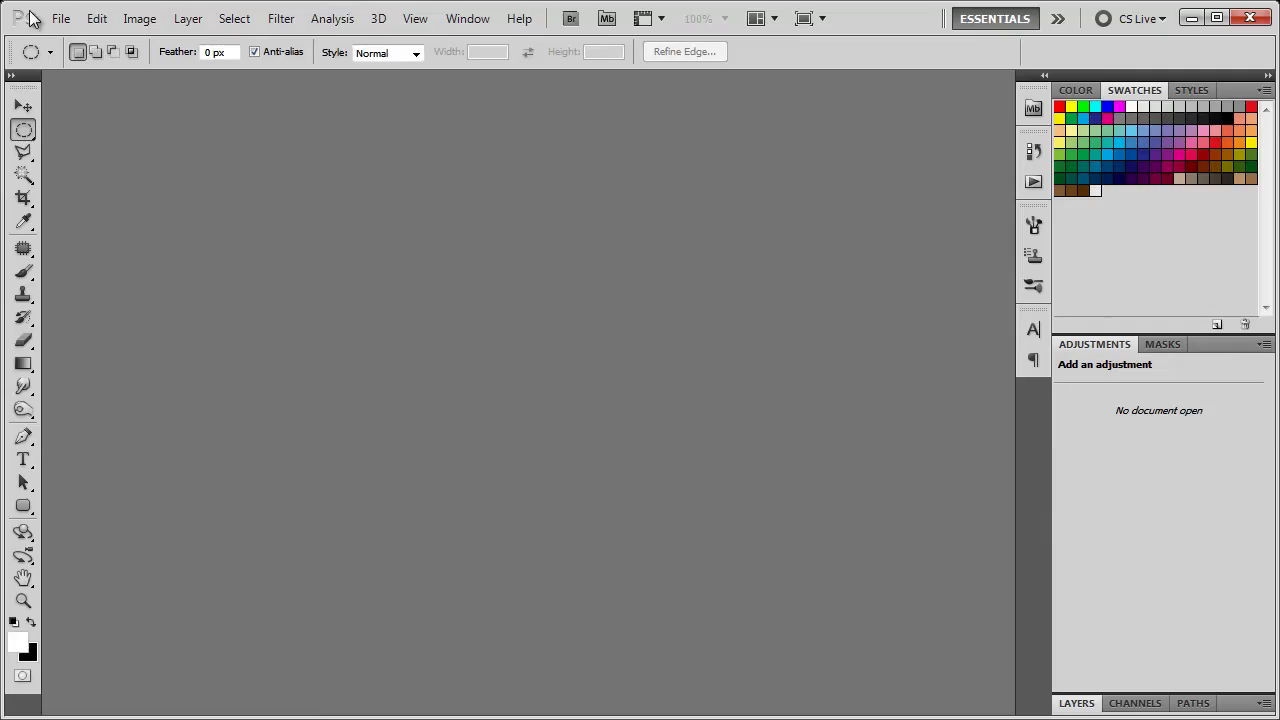
Create a new document 4096 pixels wide and 4096 pixels high.
left_click(61, 18)
left_click(88, 40)
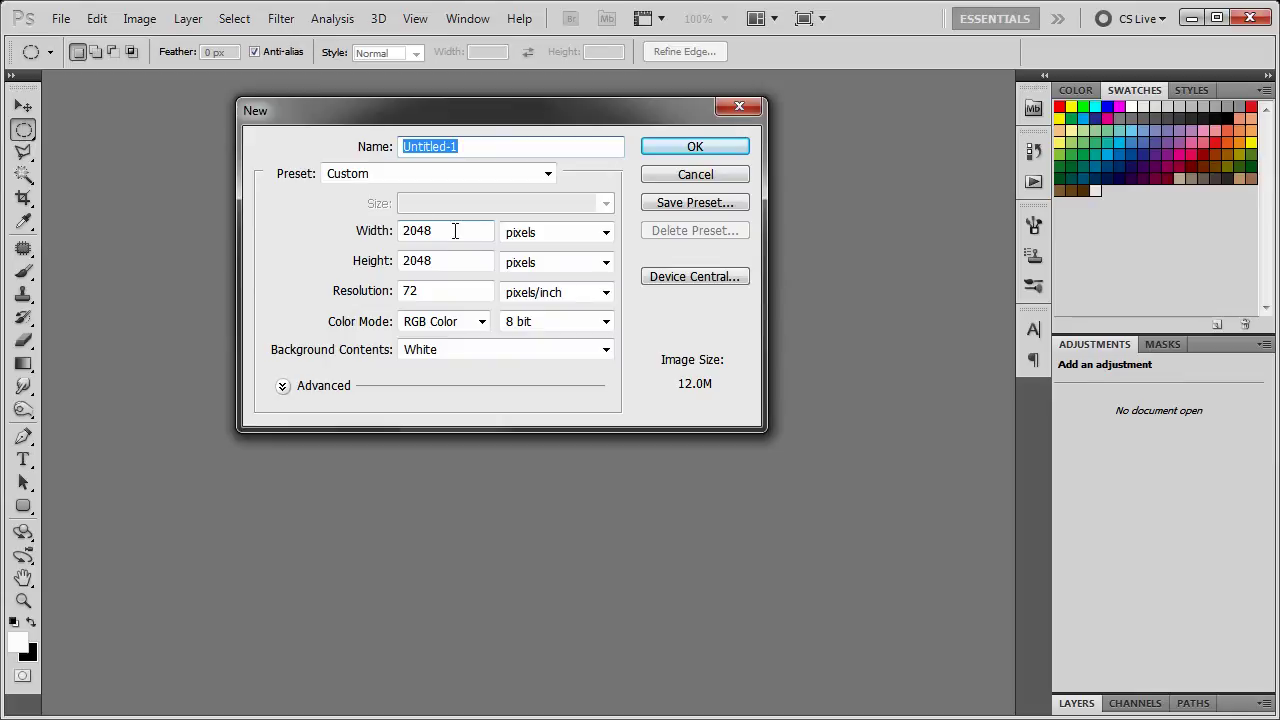
double_click(455, 231)
type("4096")
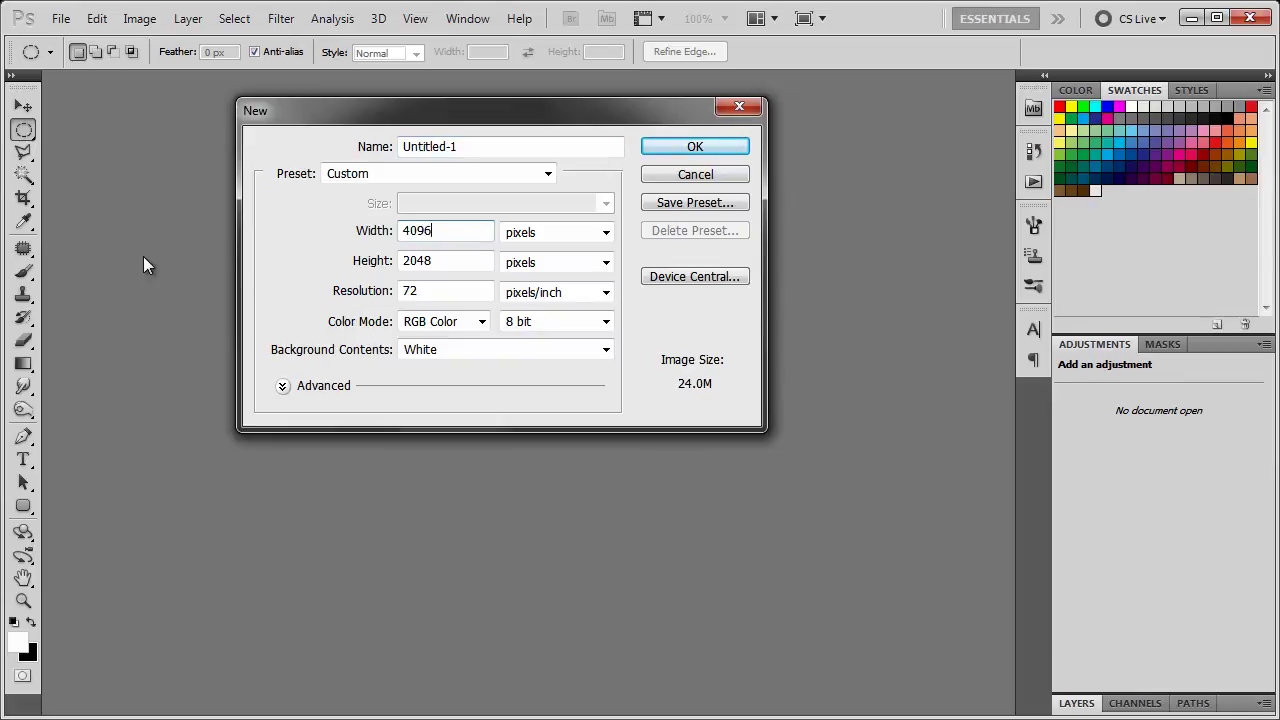
key("Tab")
type("40")
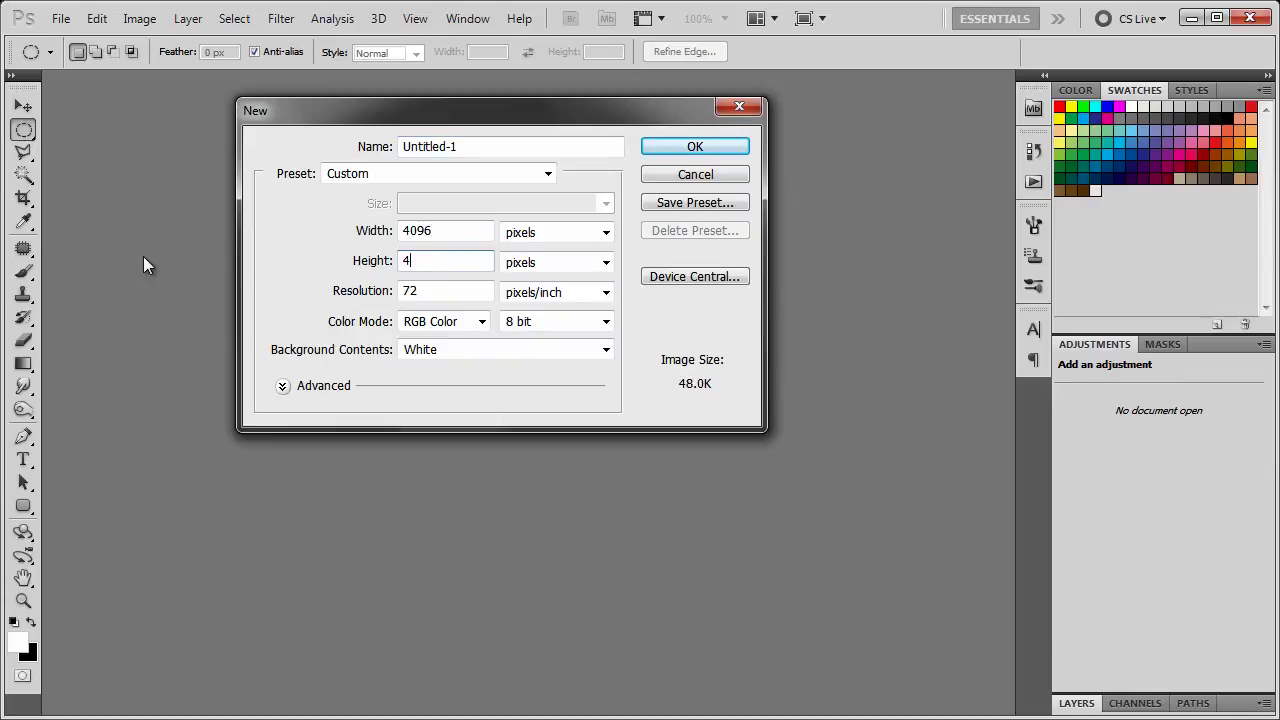
type("96")
left_click(685, 150)
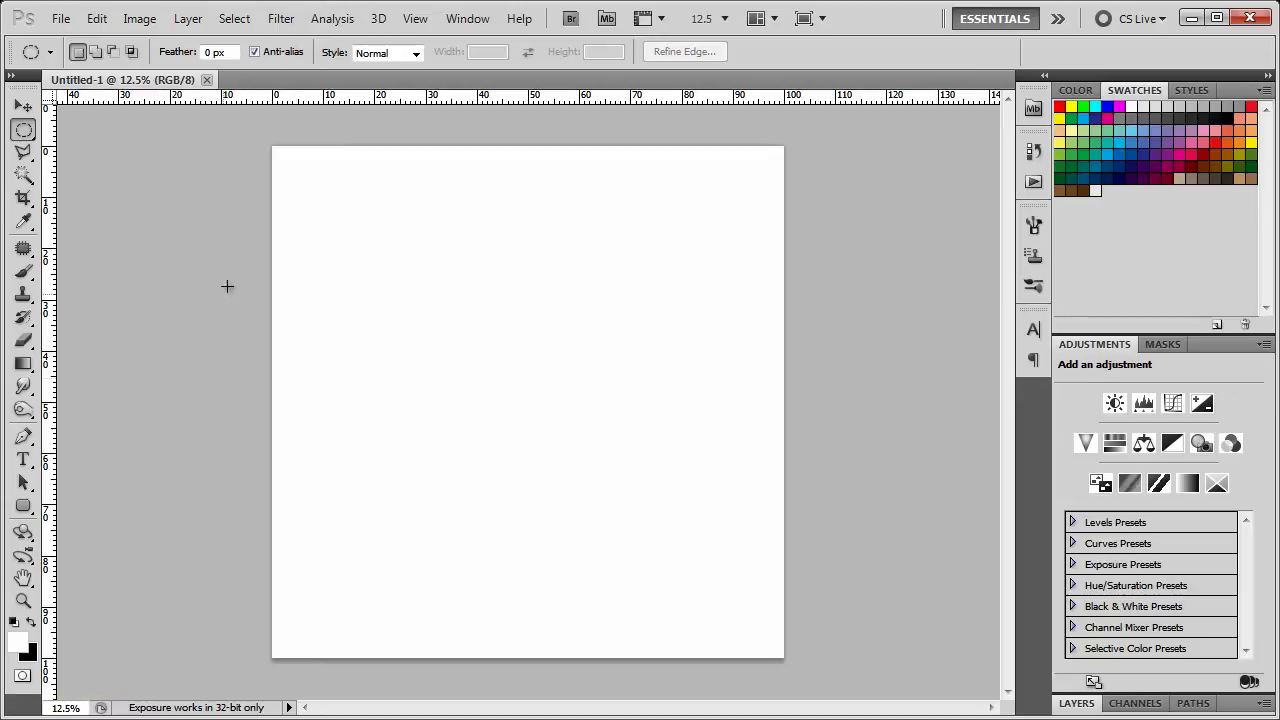
Add 400% Gaussian monochromatic noise and inspect it at 100% zoom.
left_click(284, 22)
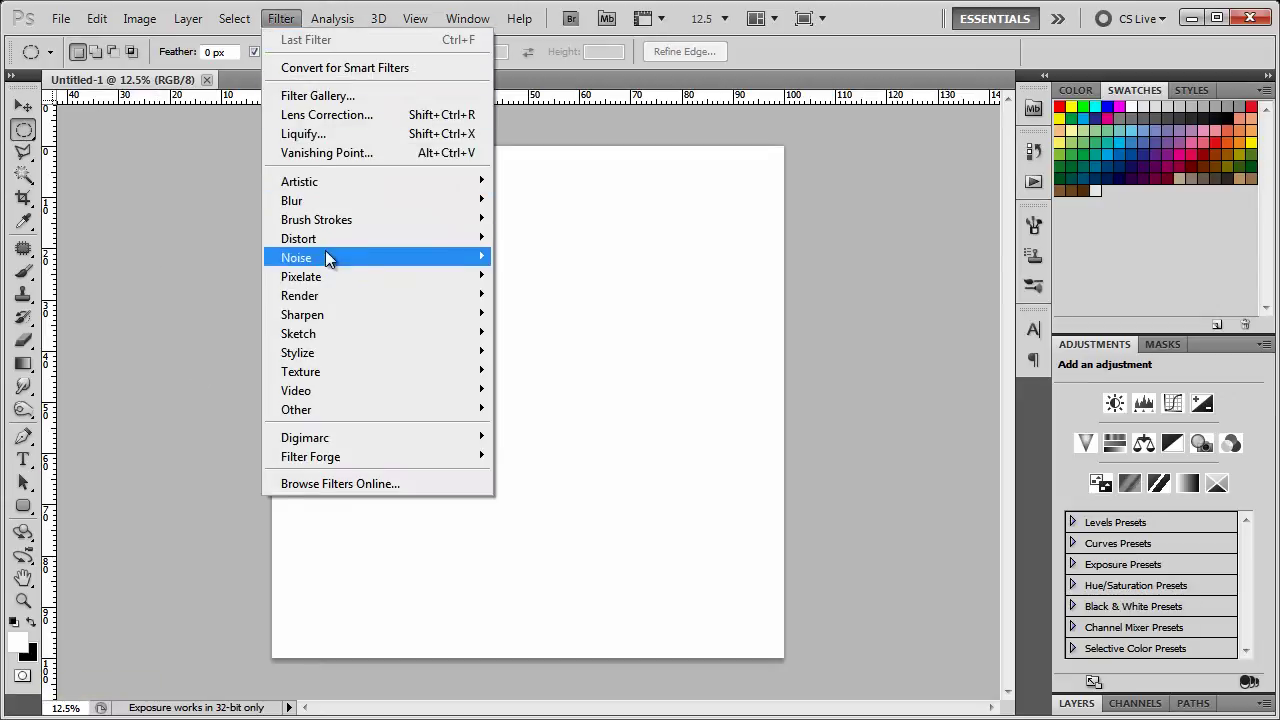
mouse_move(327, 258)
left_click(203, 262)
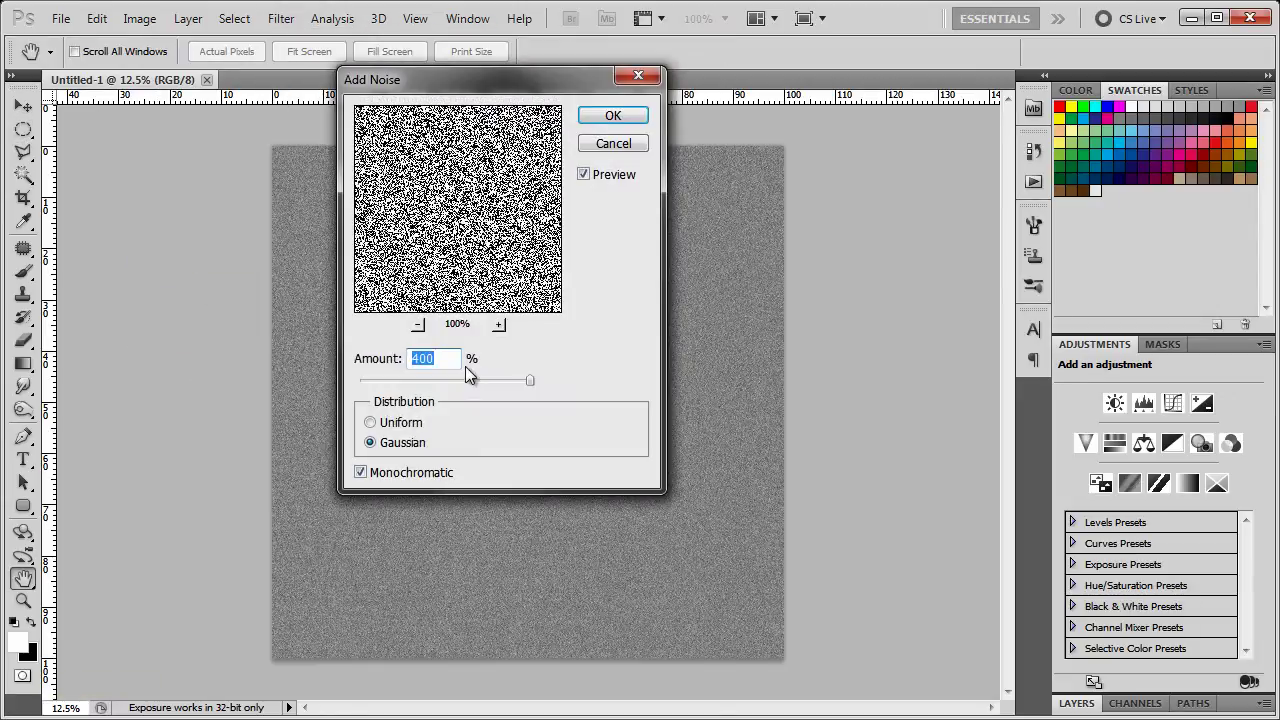
left_click_drag(530, 384, 697, 409)
left_click(391, 476)
left_click(401, 474)
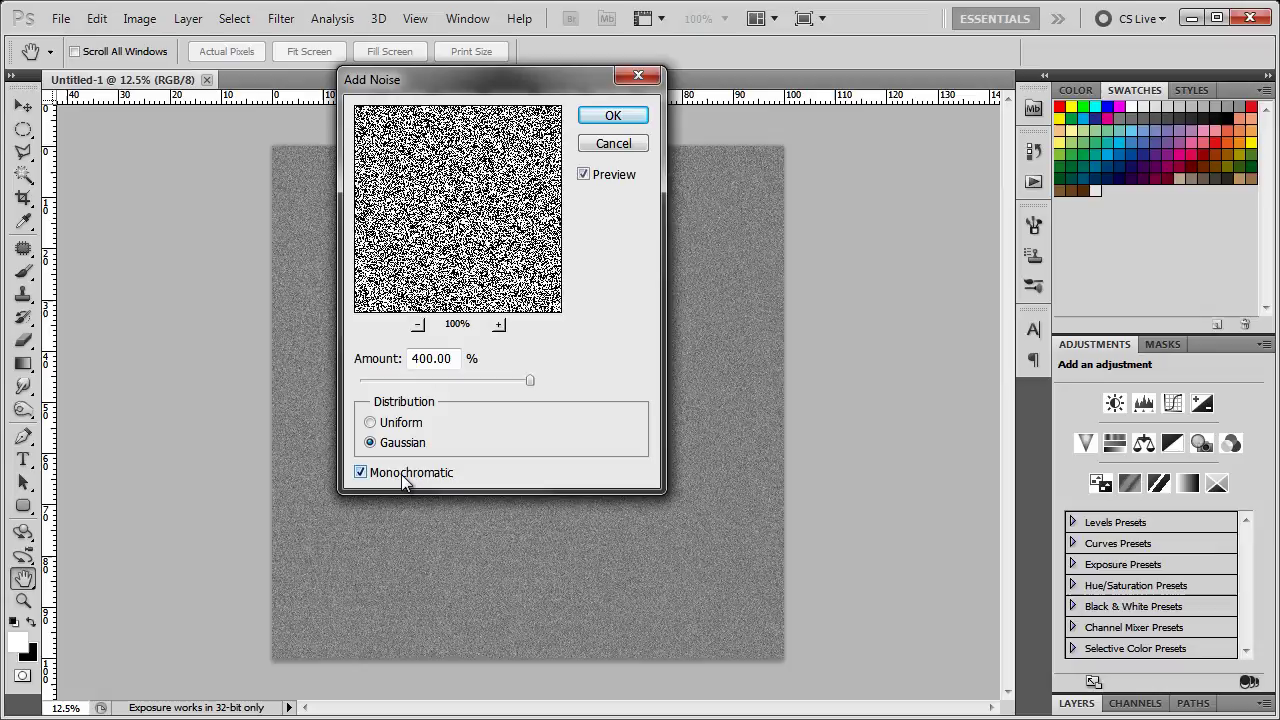
left_click(627, 116)
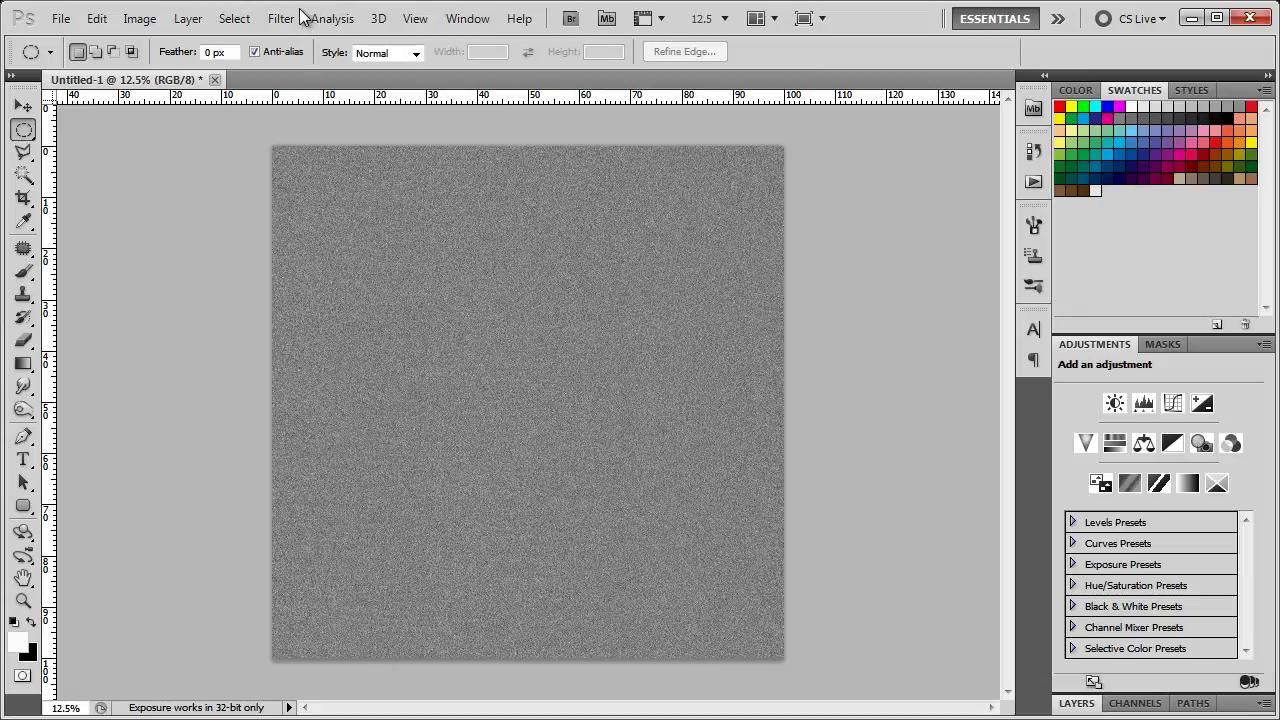
left_click(66, 708)
type("100")
key("Return")
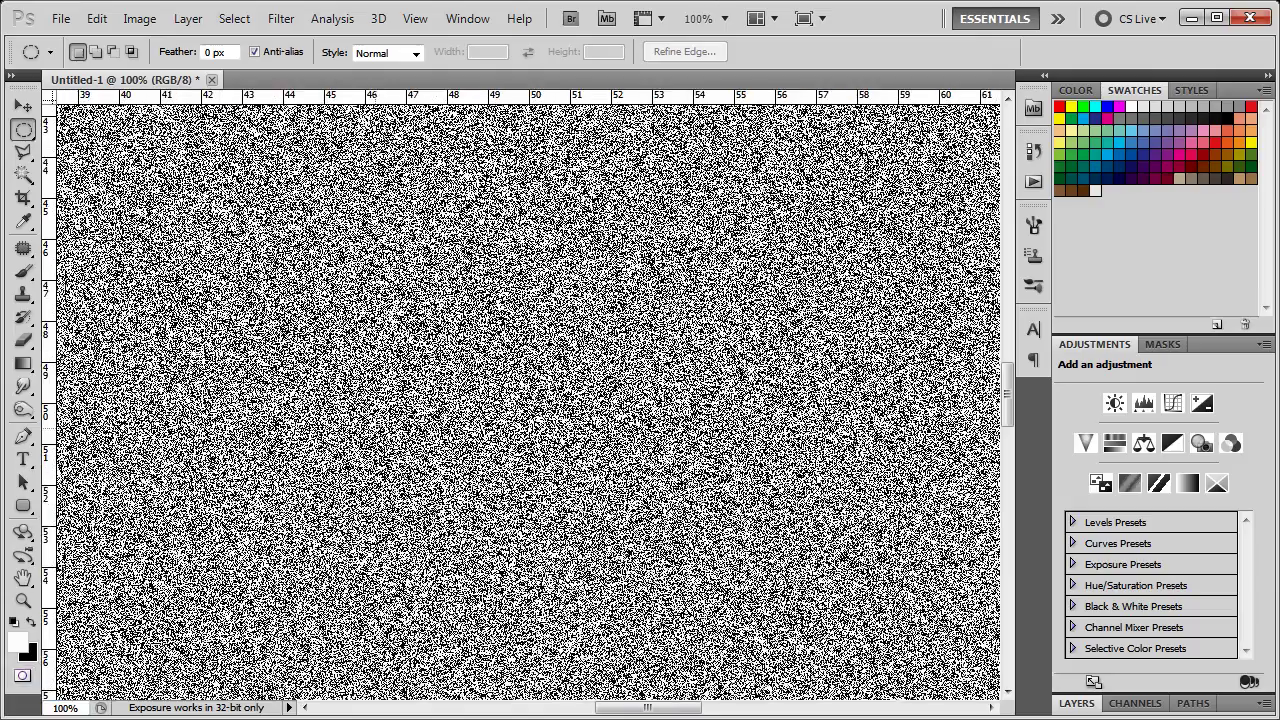
scroll(503, 425, "down", 6, "alt")
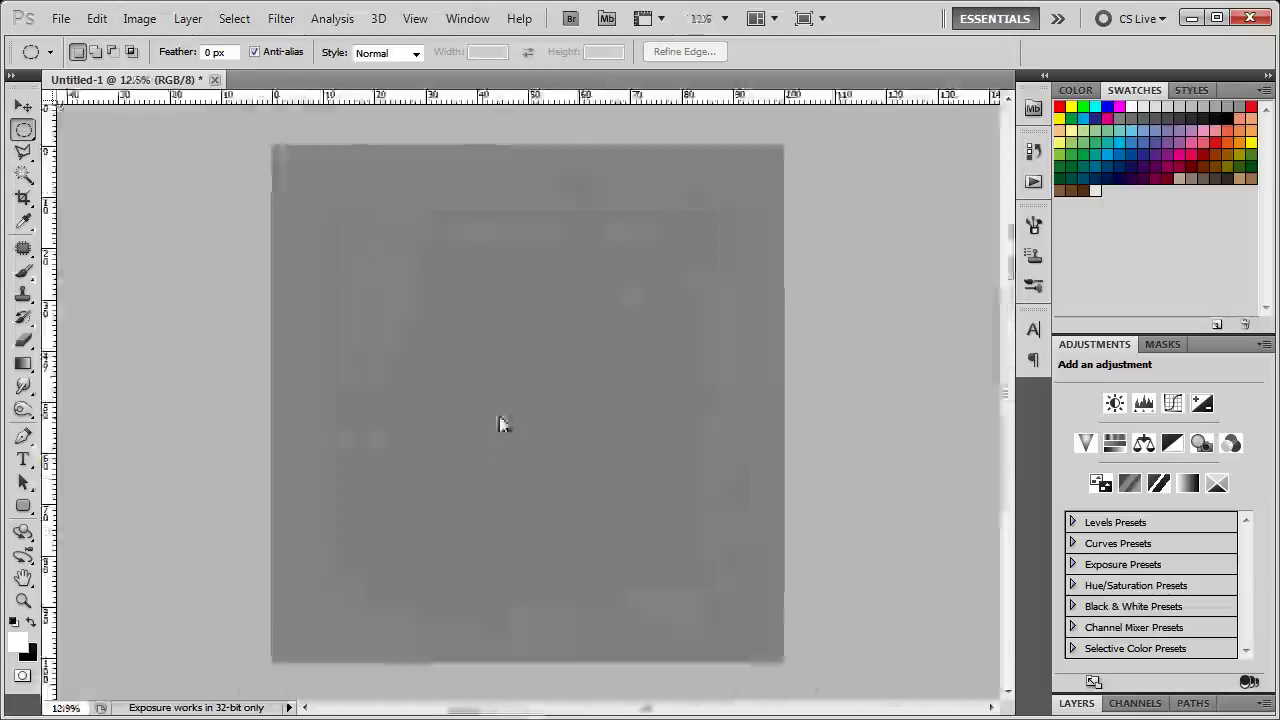
Set up a Radial Blur with amount 25 and Best quality, moving the spin centre.
left_click(283, 20)
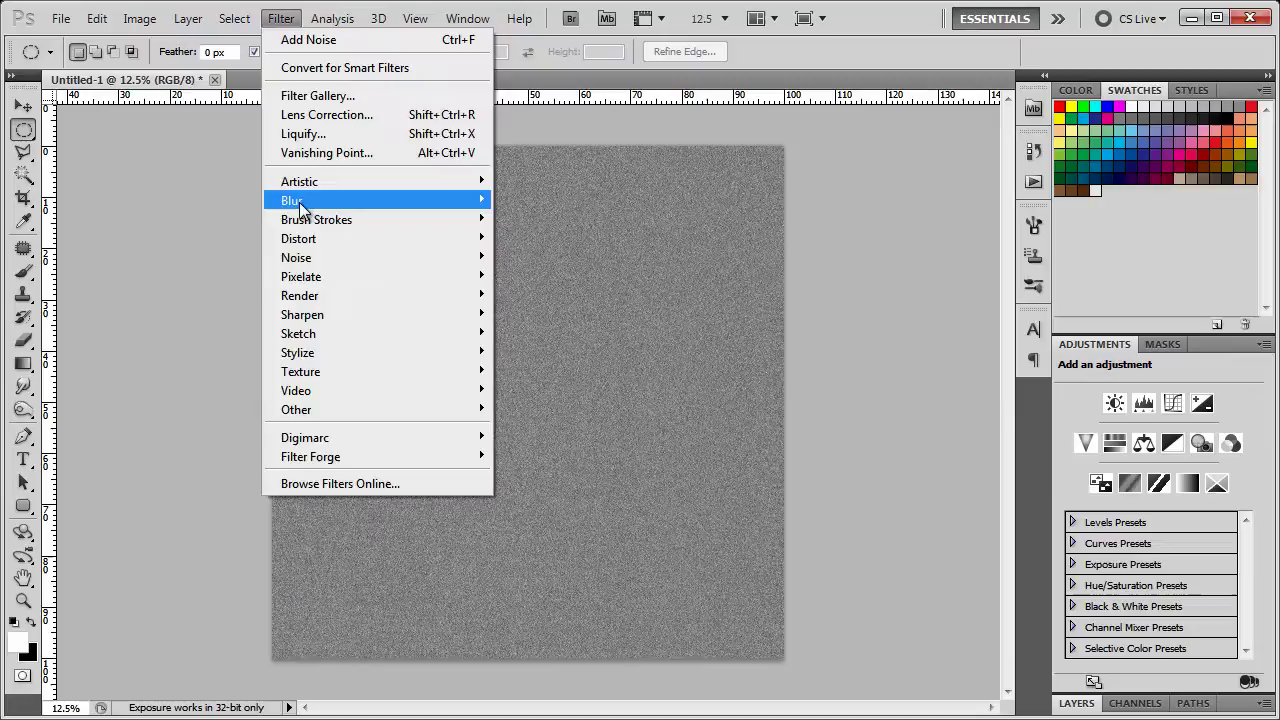
mouse_move(300, 205)
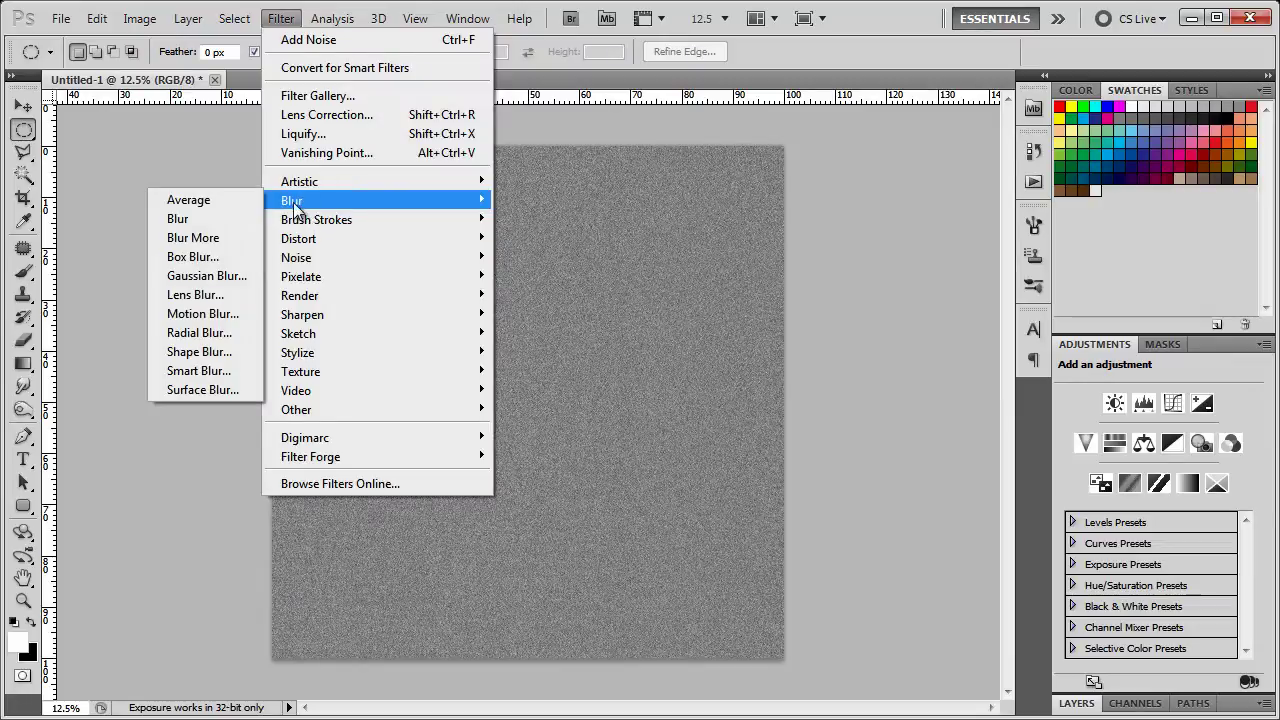
left_click(205, 332)
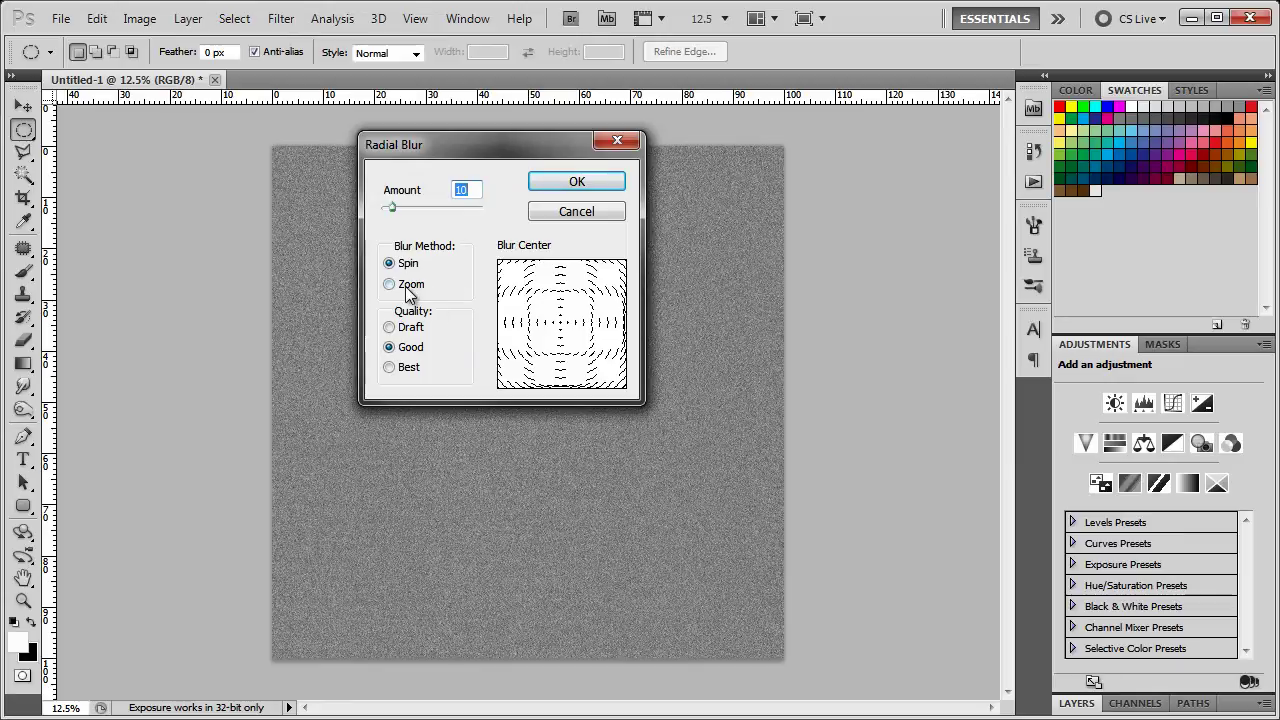
left_click(408, 367)
double_click(470, 190)
type("25")
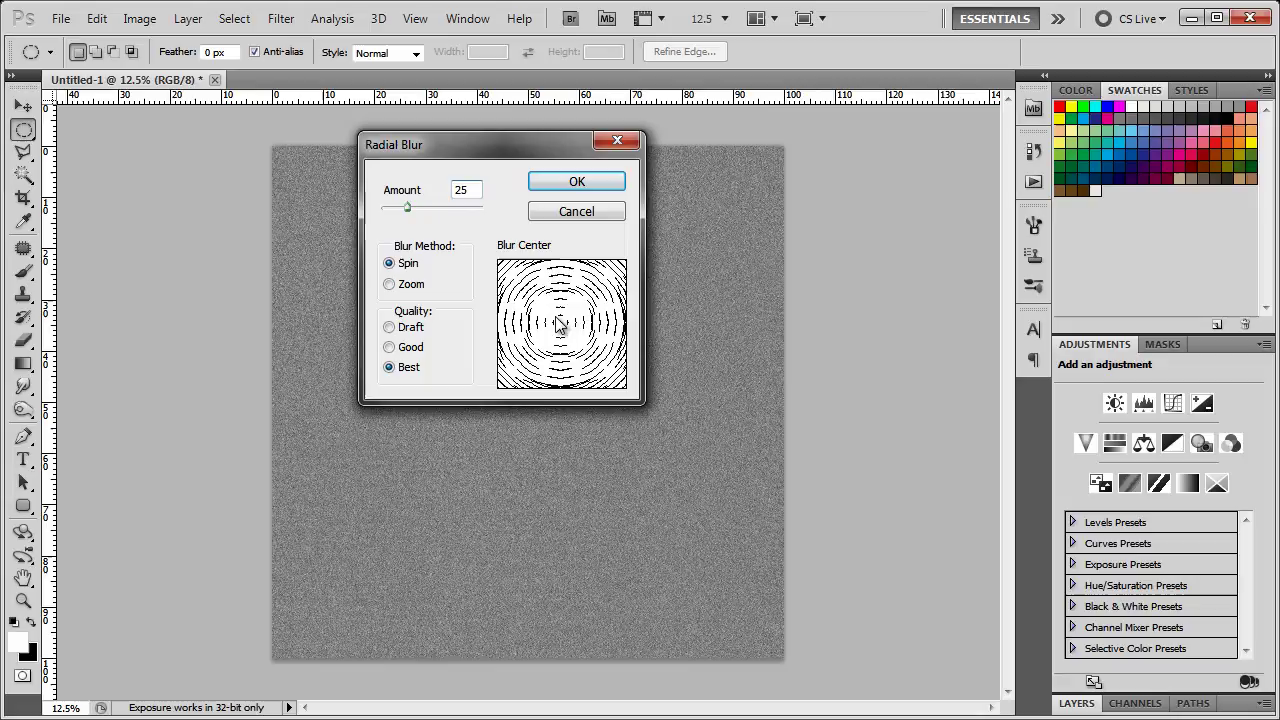
left_click_drag(566, 264, 527, 295)
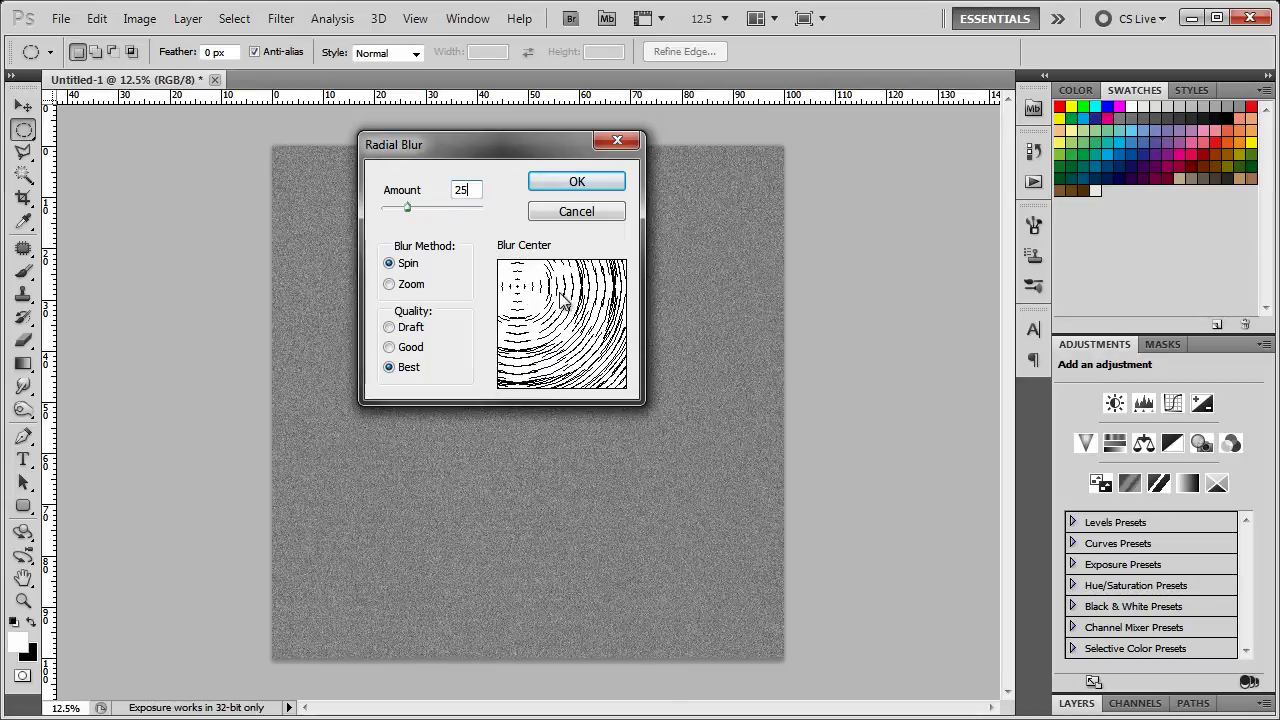
Reset Radial Blur to its default centre, re-enter amount 25 at Best quality, and apply.
key("alt")
left_click(577, 212, "alt")
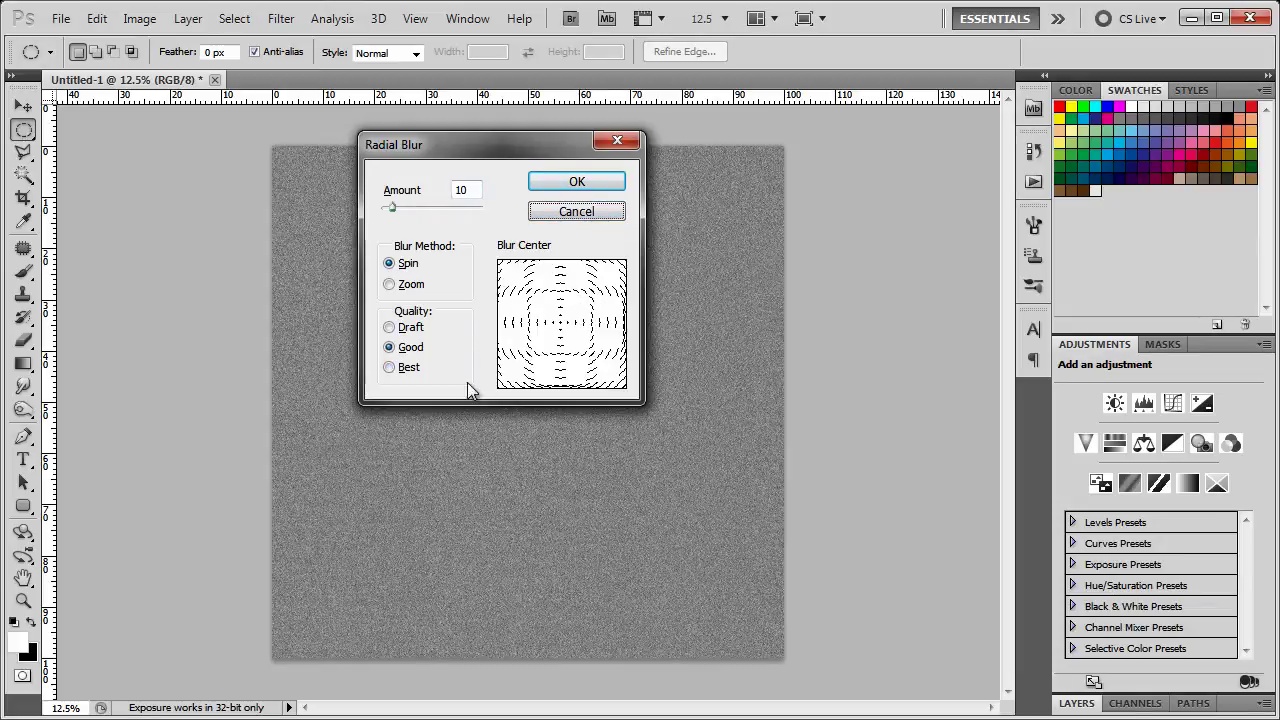
left_click(403, 368)
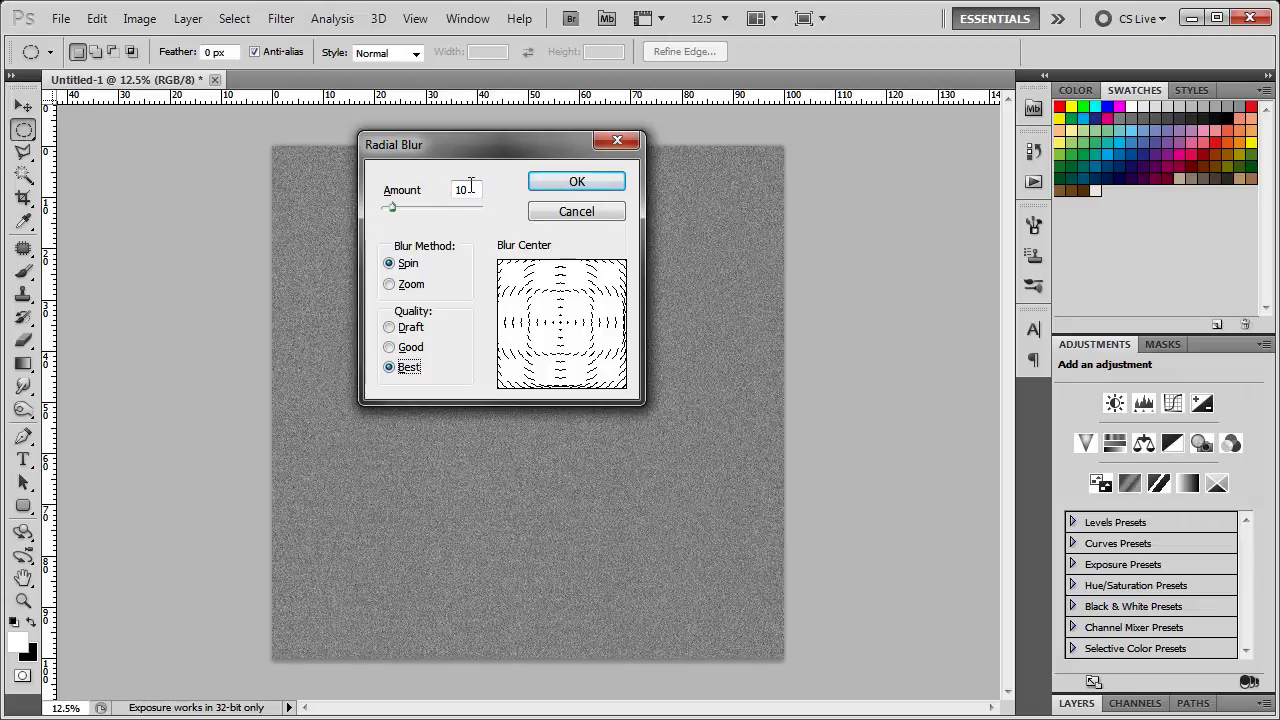
double_click(465, 189)
type("25")
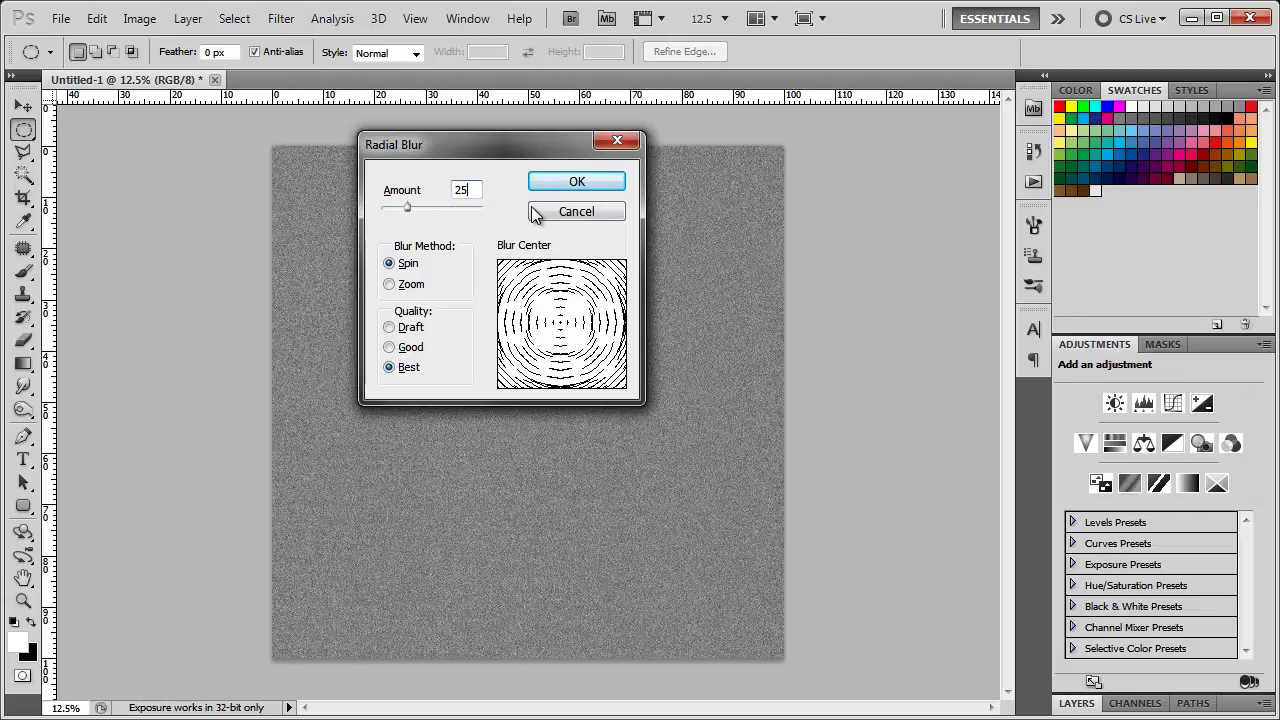
left_click(577, 184)
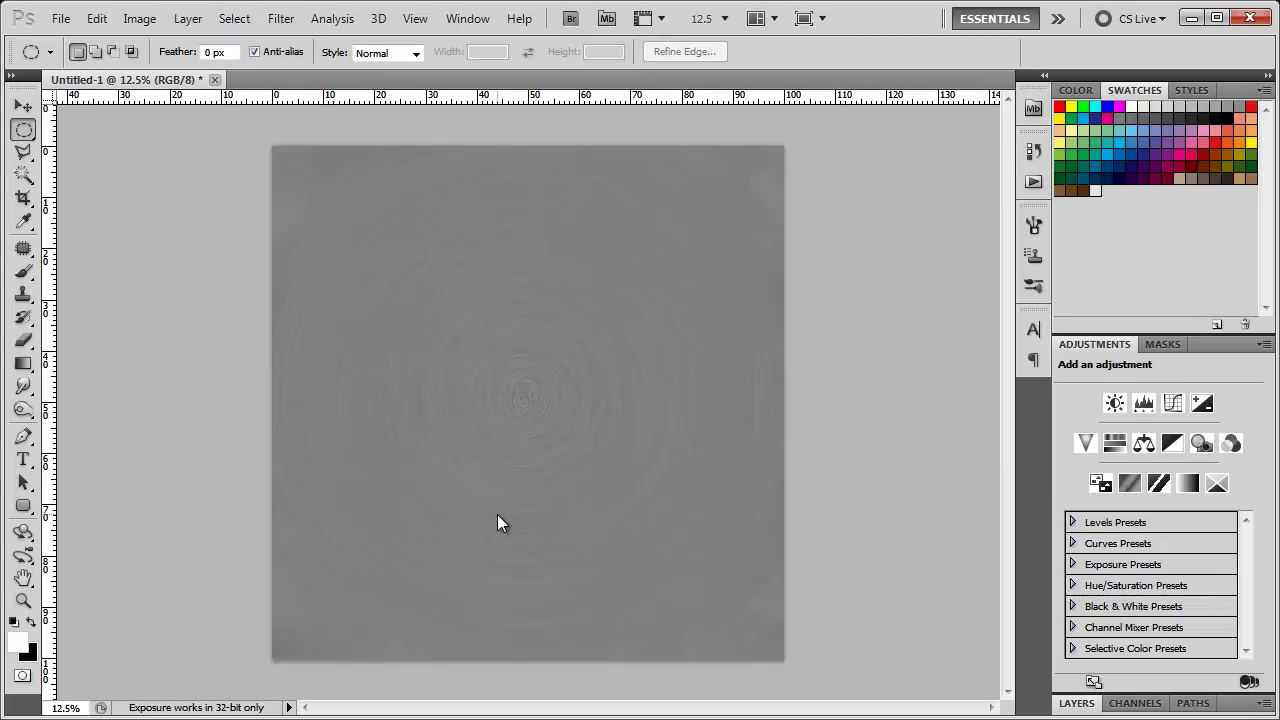
key("ctrl+plus")
key("ctrl+plus")
key("ctrl+plus")
key("ctrl+plus")
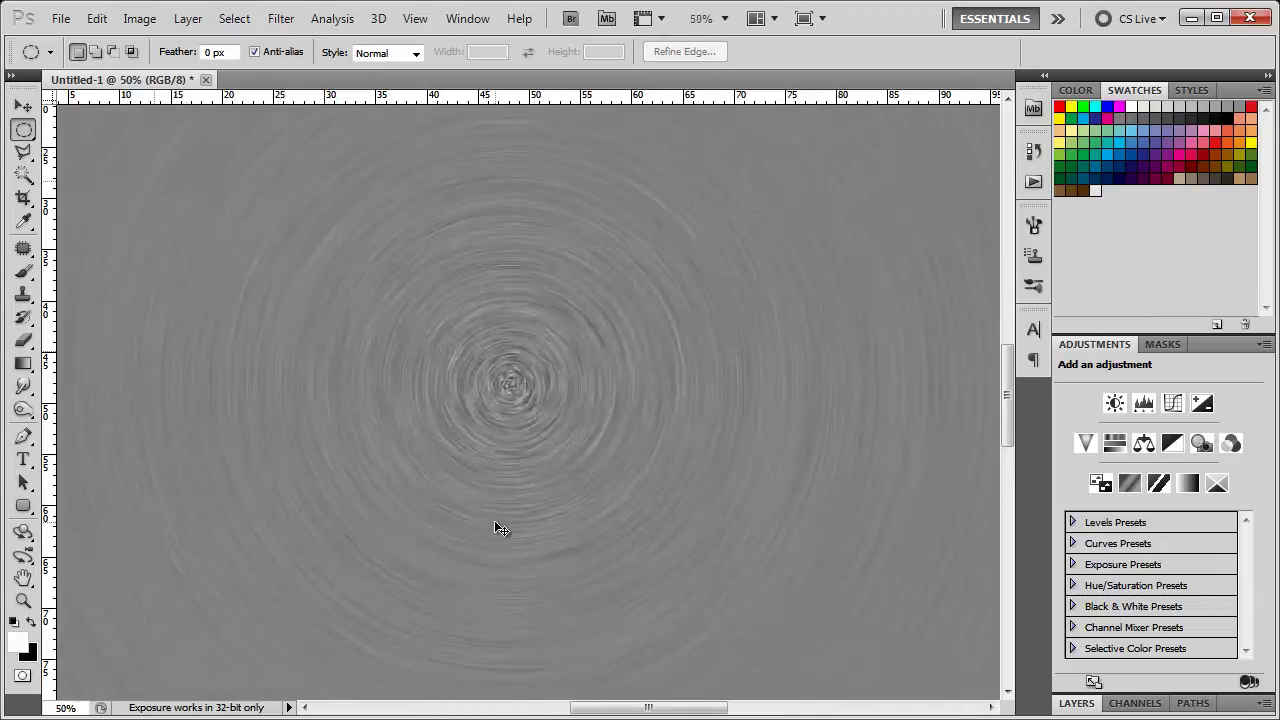
key("ctrl+plus")
key("ctrl+plus")
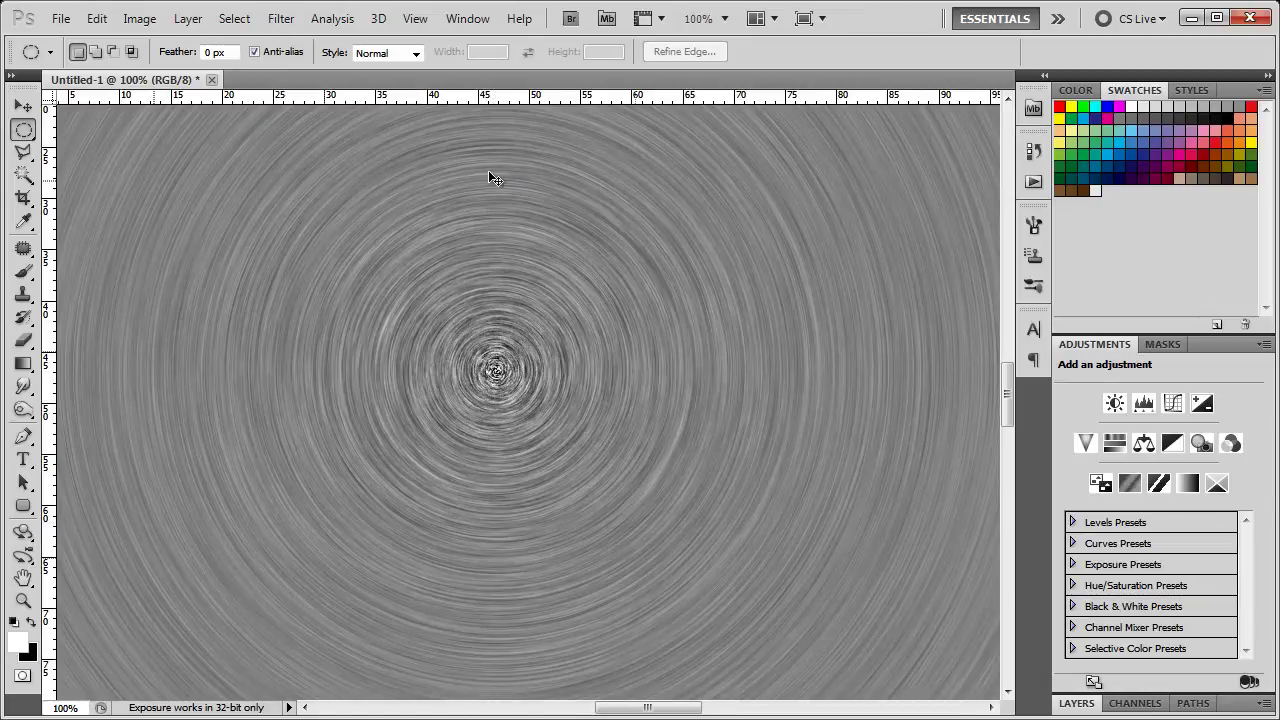
scroll(500, 373, "up", 1, "alt")
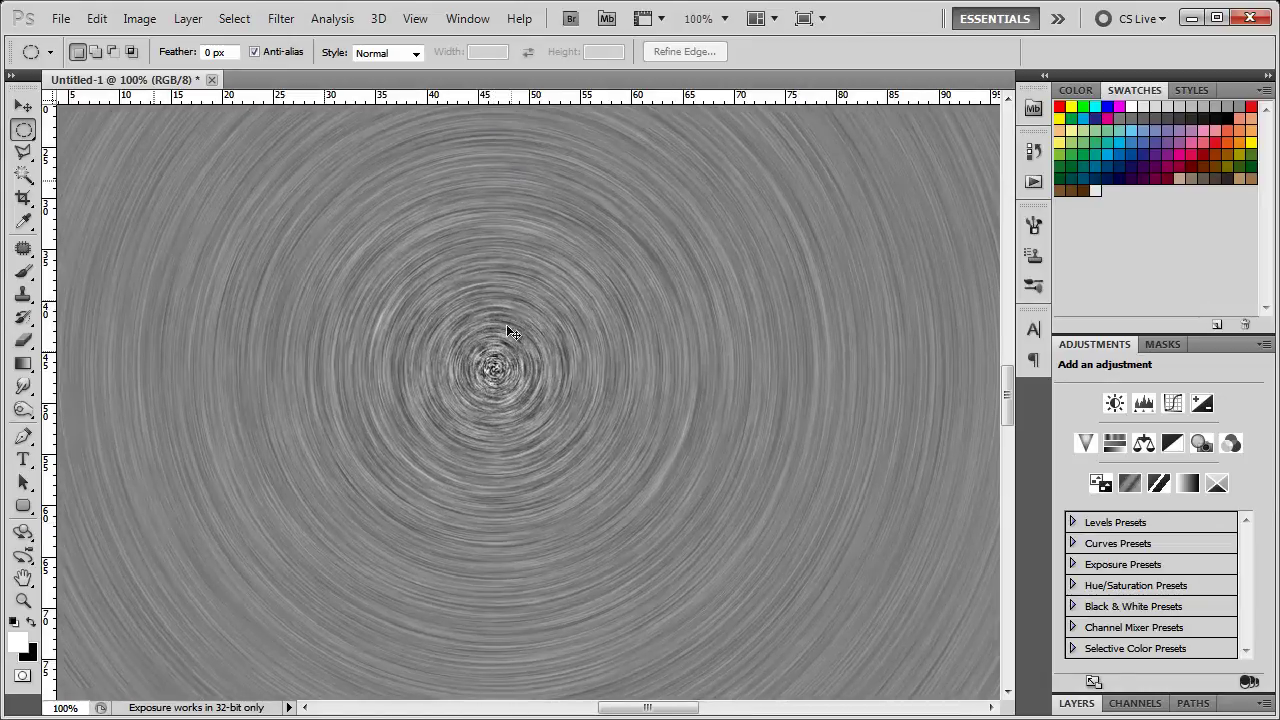
scroll(511, 355, "down", 5, "alt")
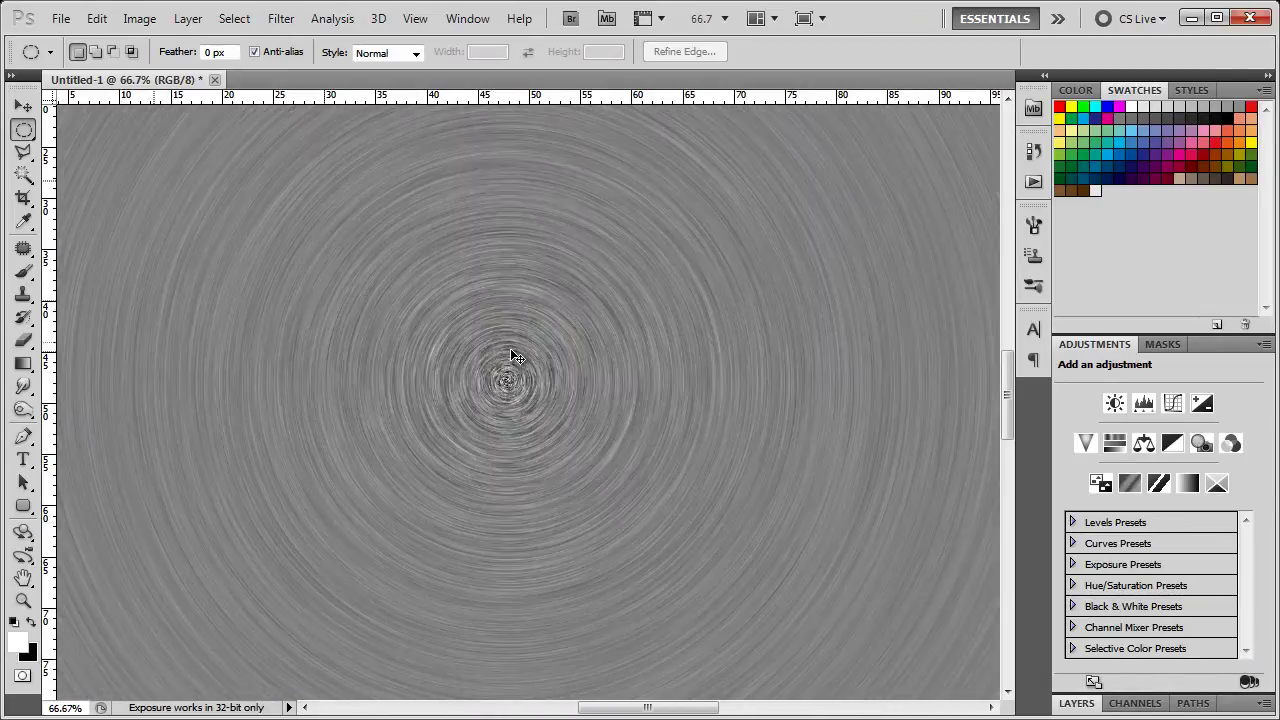
scroll(511, 350, "down", 2, "alt")
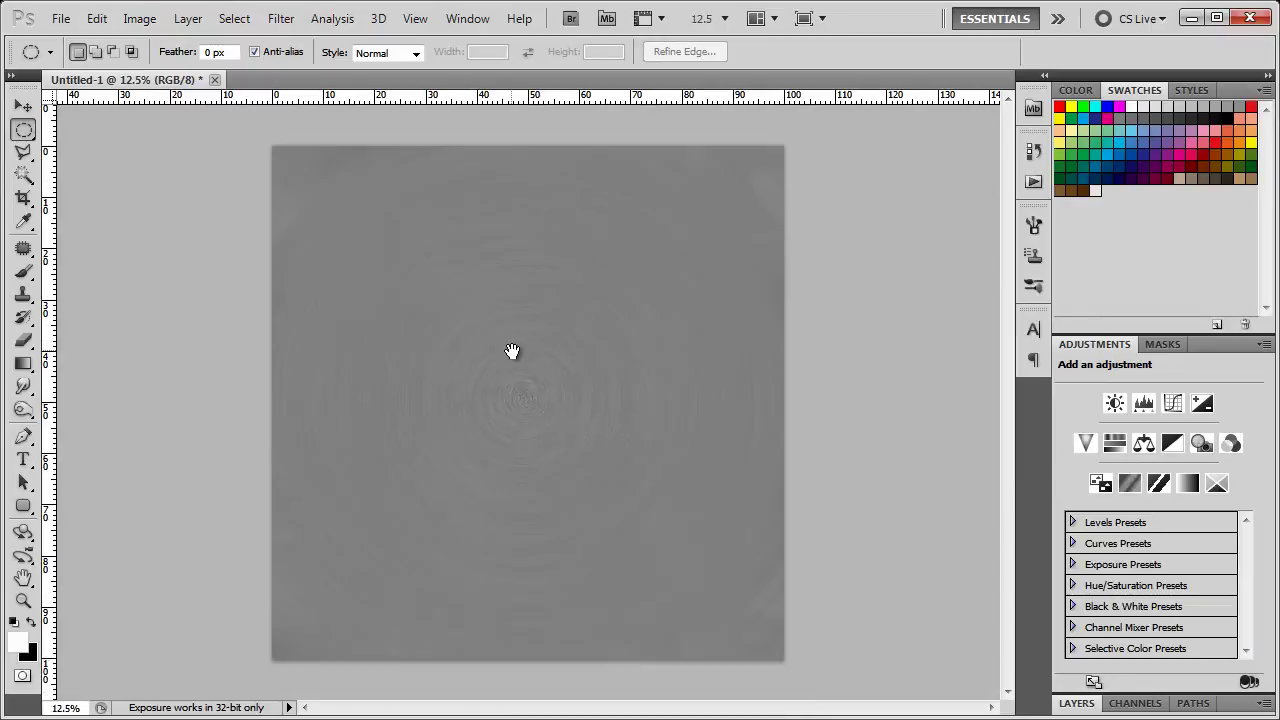
scroll(511, 350, "up", 6, "alt")
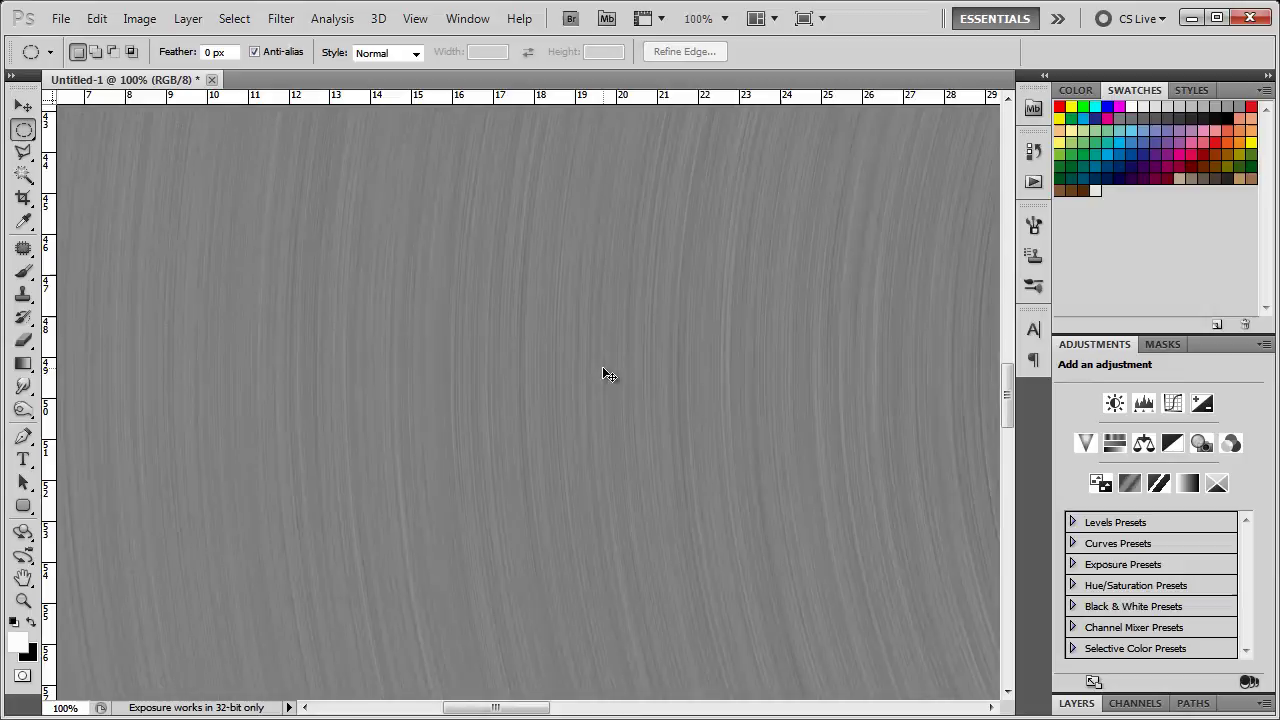
scroll(751, 463, "down", 1, "alt")
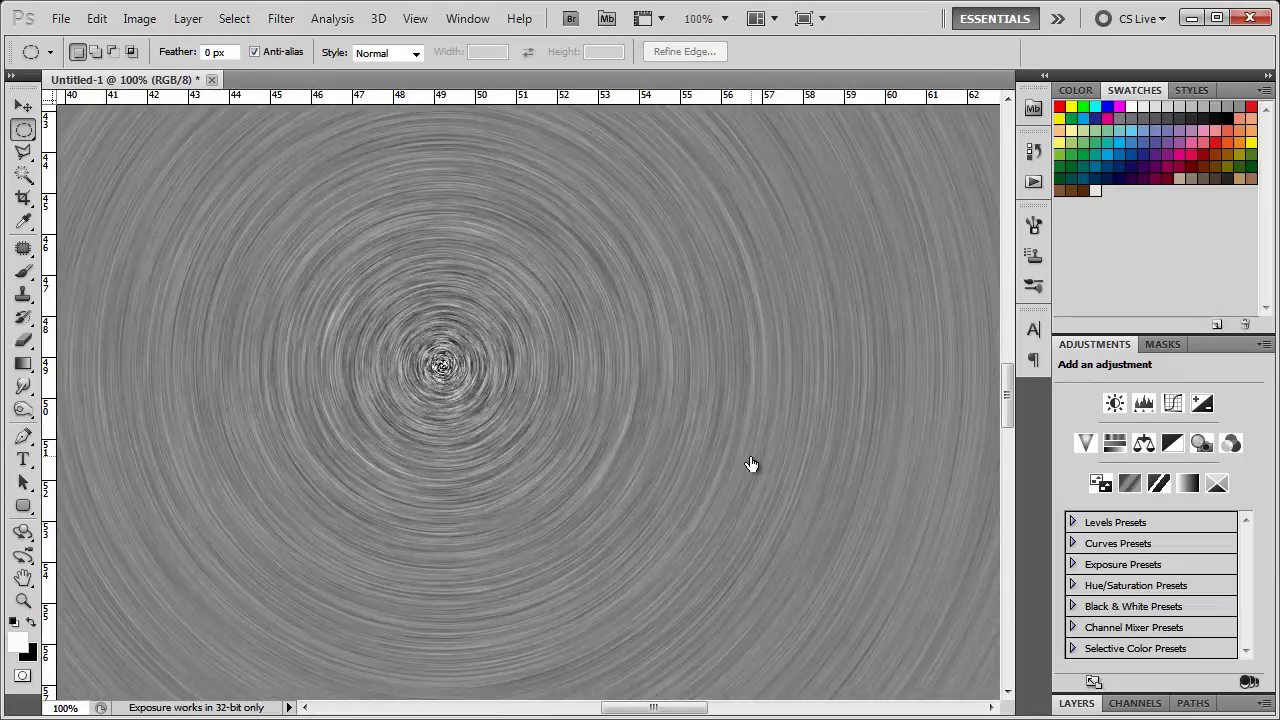
scroll(710, 437, "down", 3, "alt")
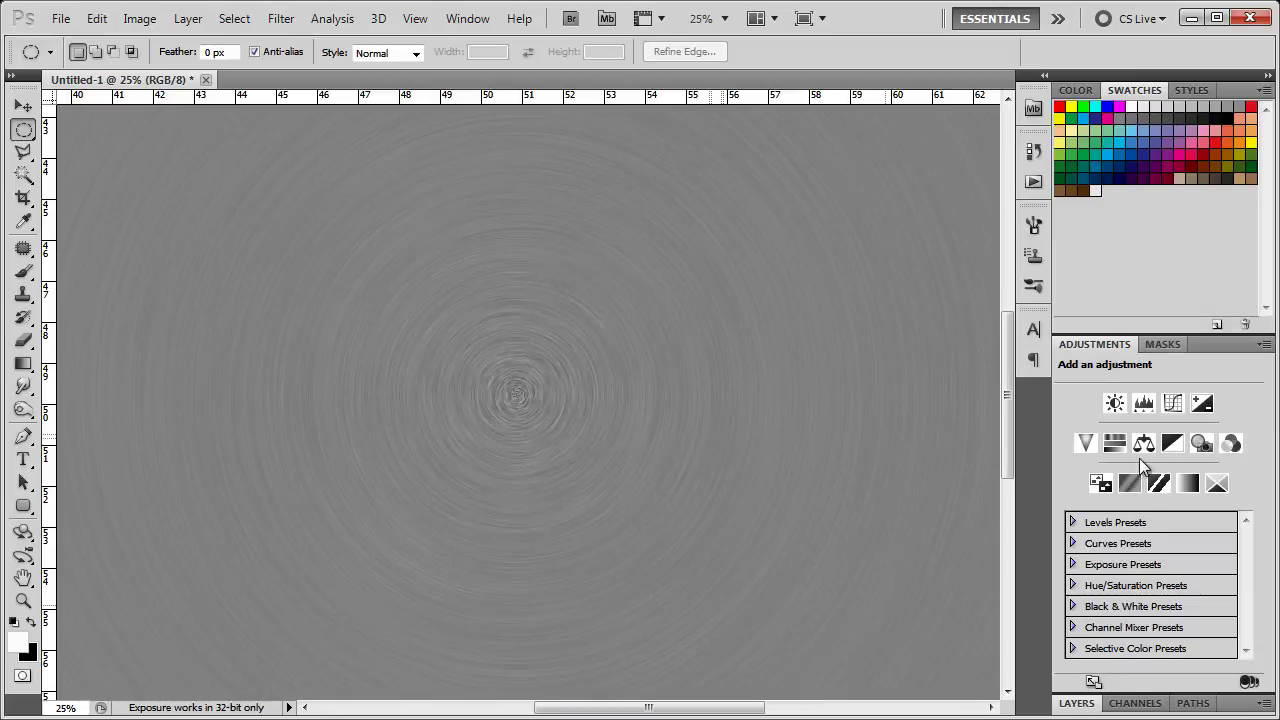
Enlarge the Layers panel, duplicate Background into Layer 1 with Ctrl+J, then view the full canvas.
left_click(1084, 704)
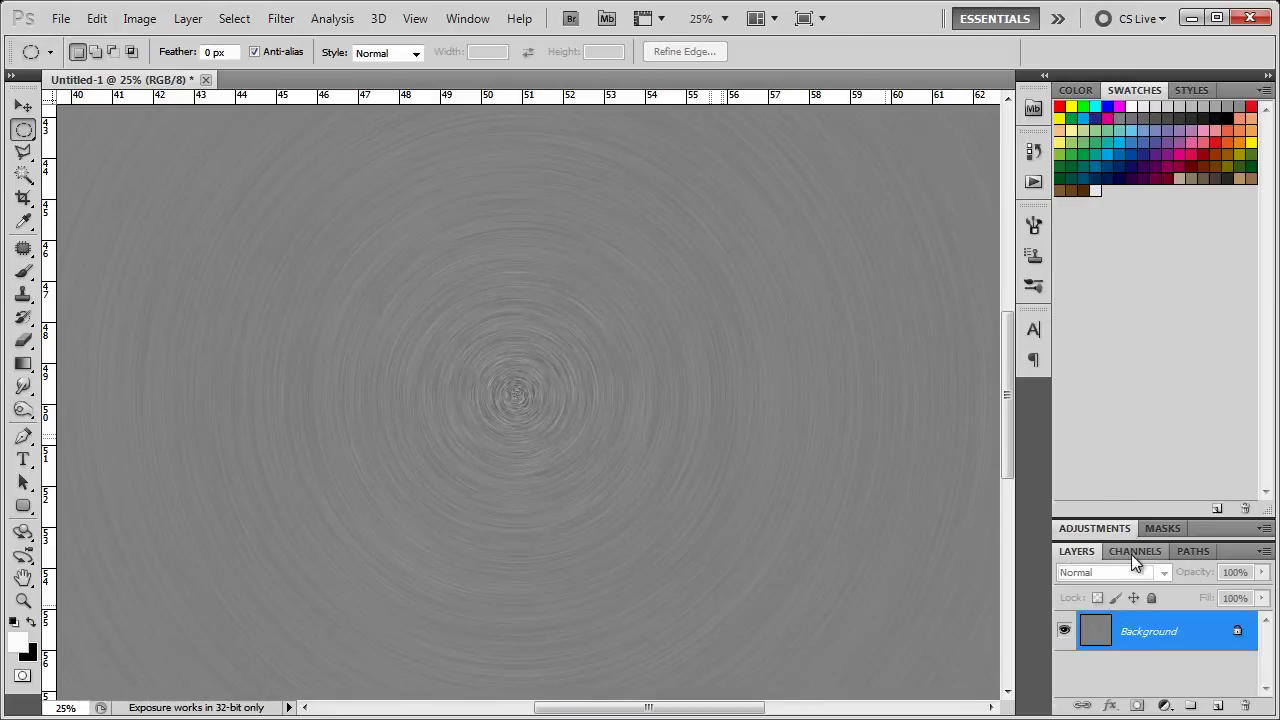
left_click_drag(1190, 519, 1190, 274)
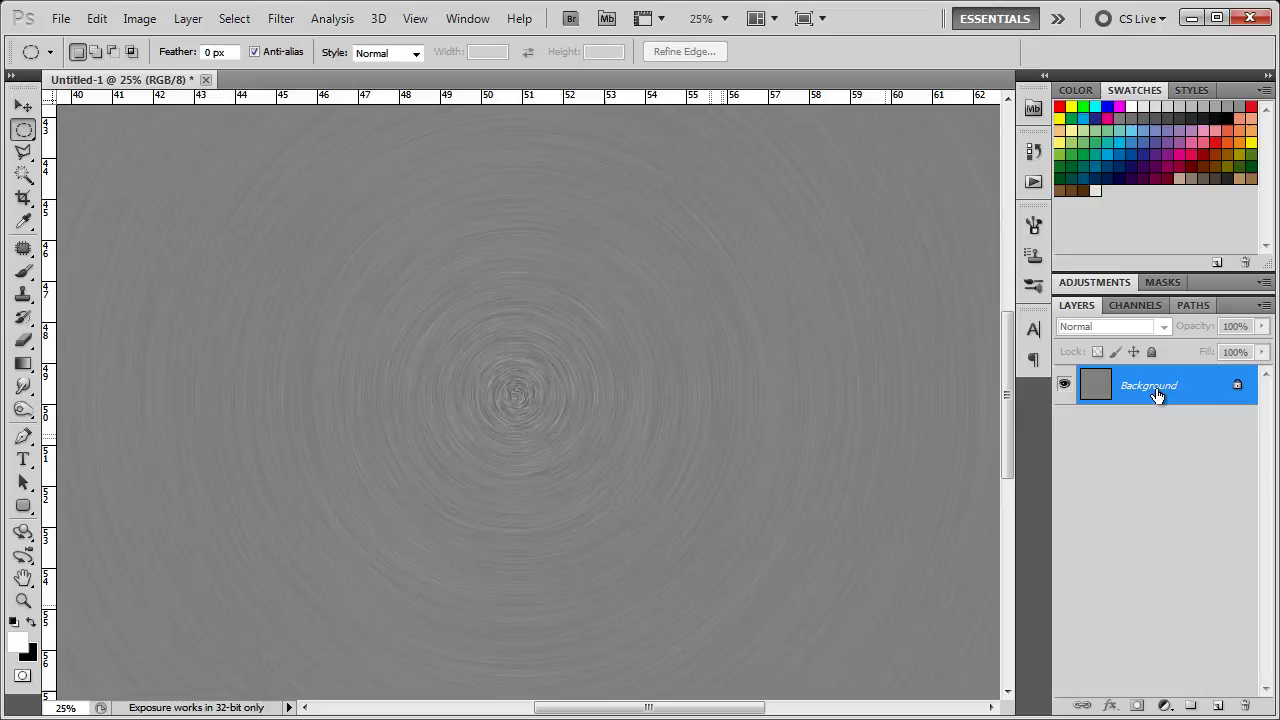
left_click_drag(1157, 395, 1157, 388)
key("ctrl+j")
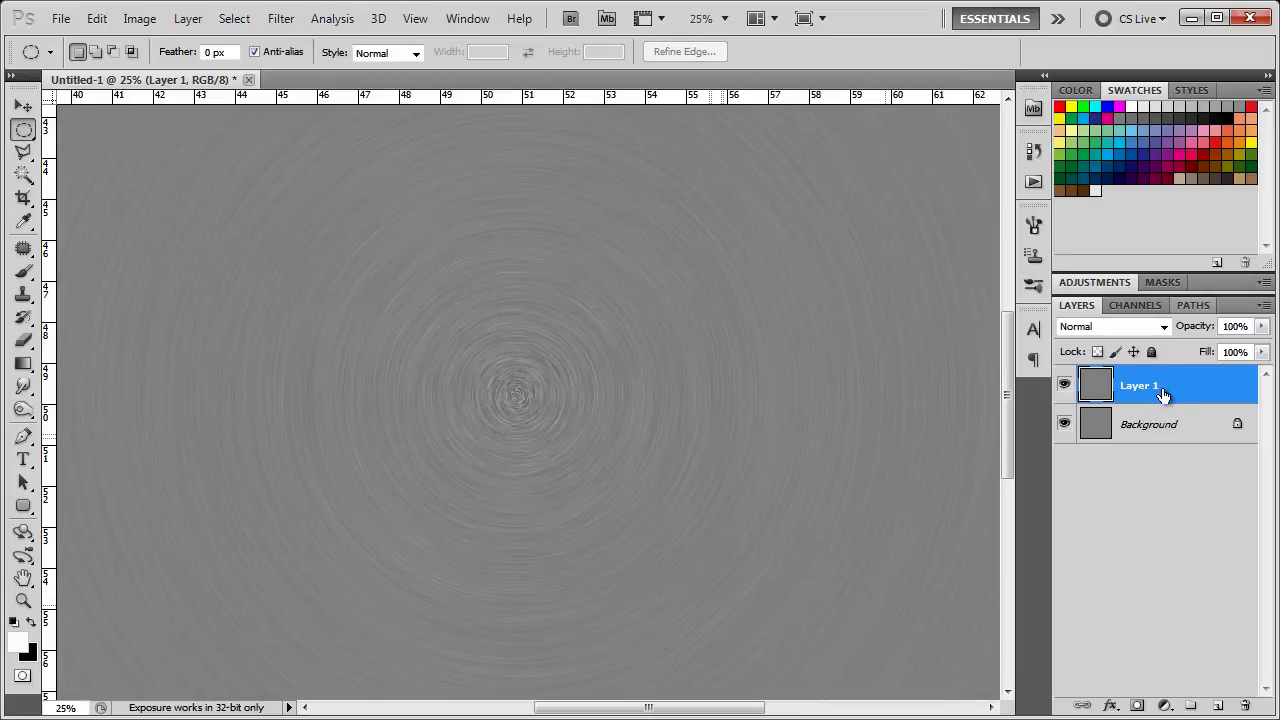
key("ctrl+minus")
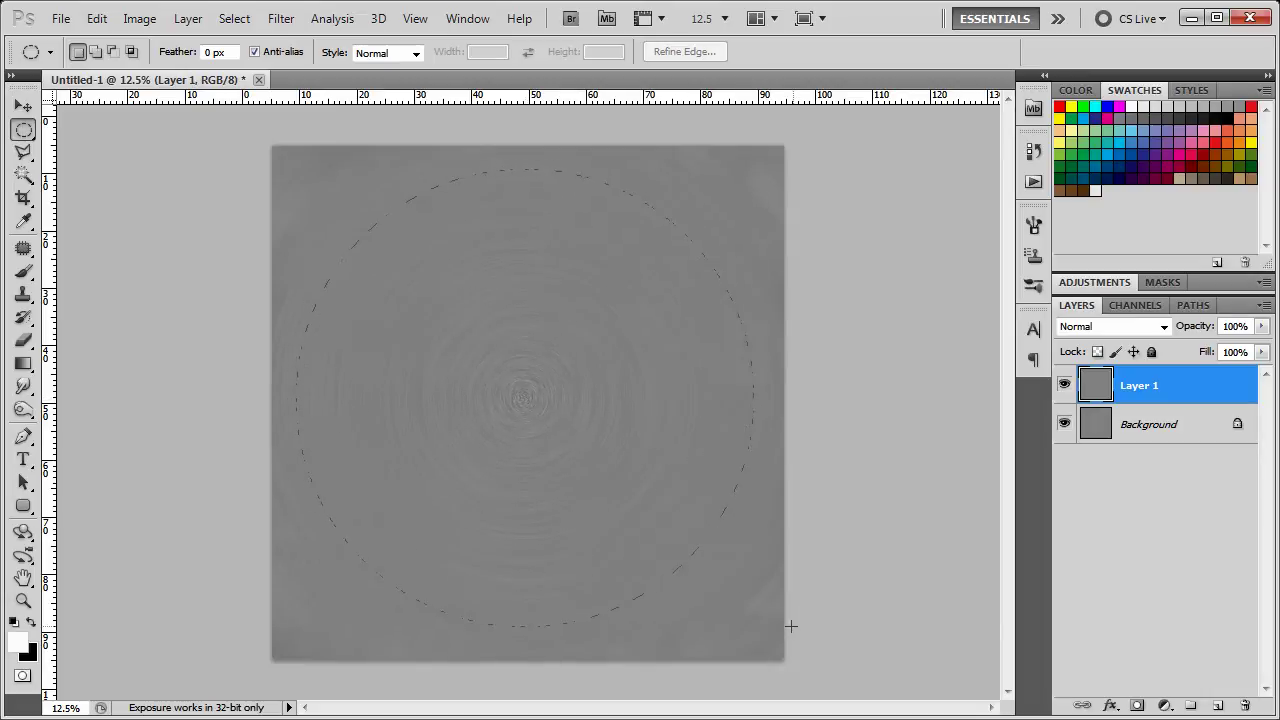
Refine a circular selection with ~76 px feather and -29% shift edge, mask Layer 1, hide Background.
left_click_drag(790, 626, 790, 619)
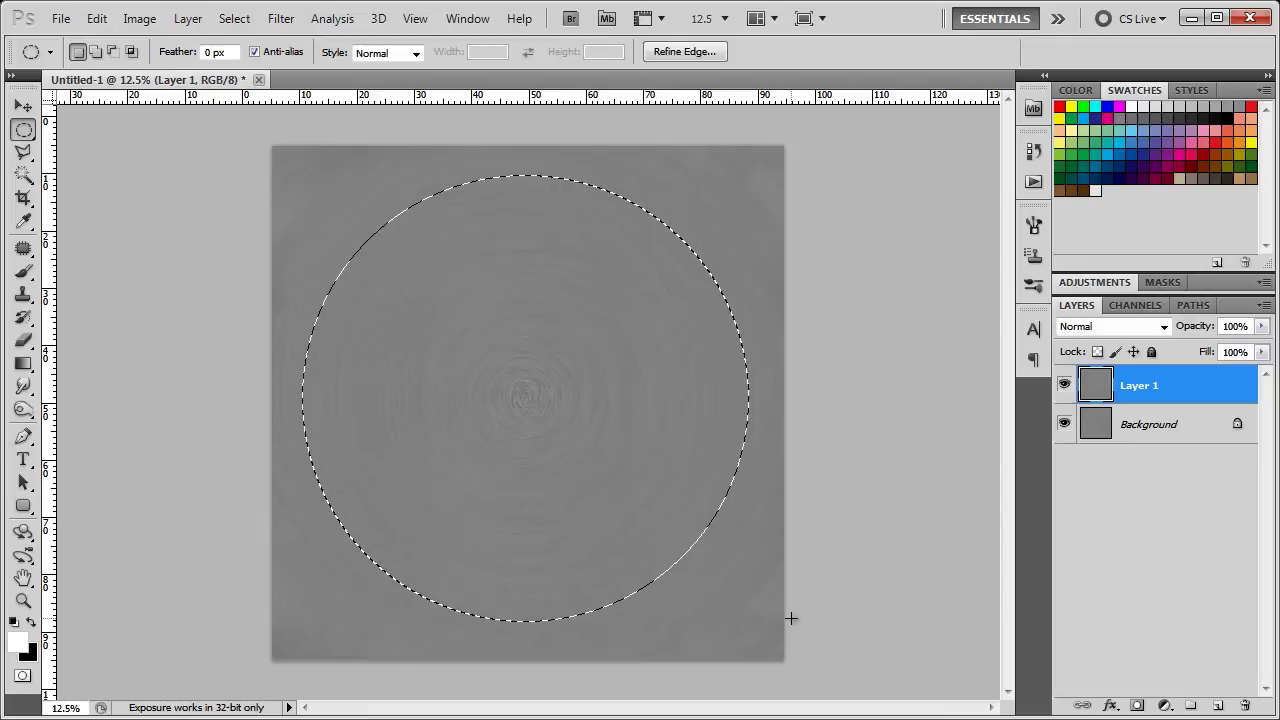
left_click(234, 18)
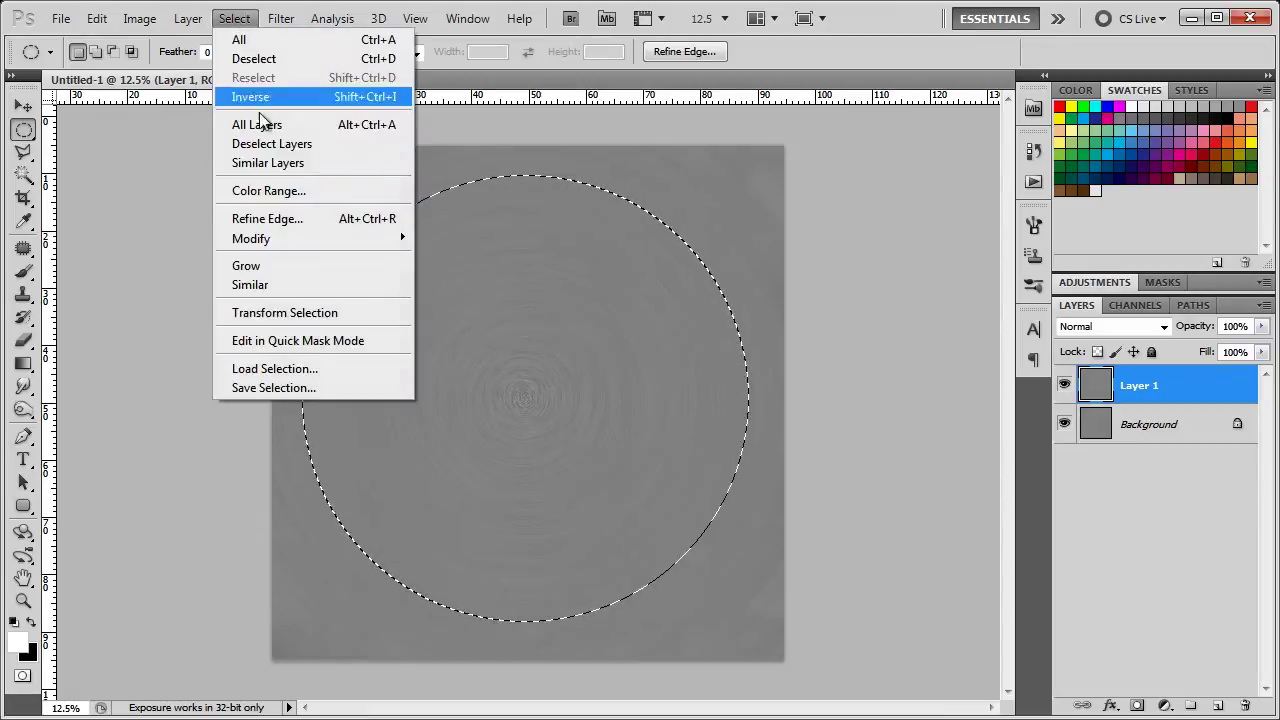
left_click(265, 218)
left_click_drag(831, 54, 851, 110)
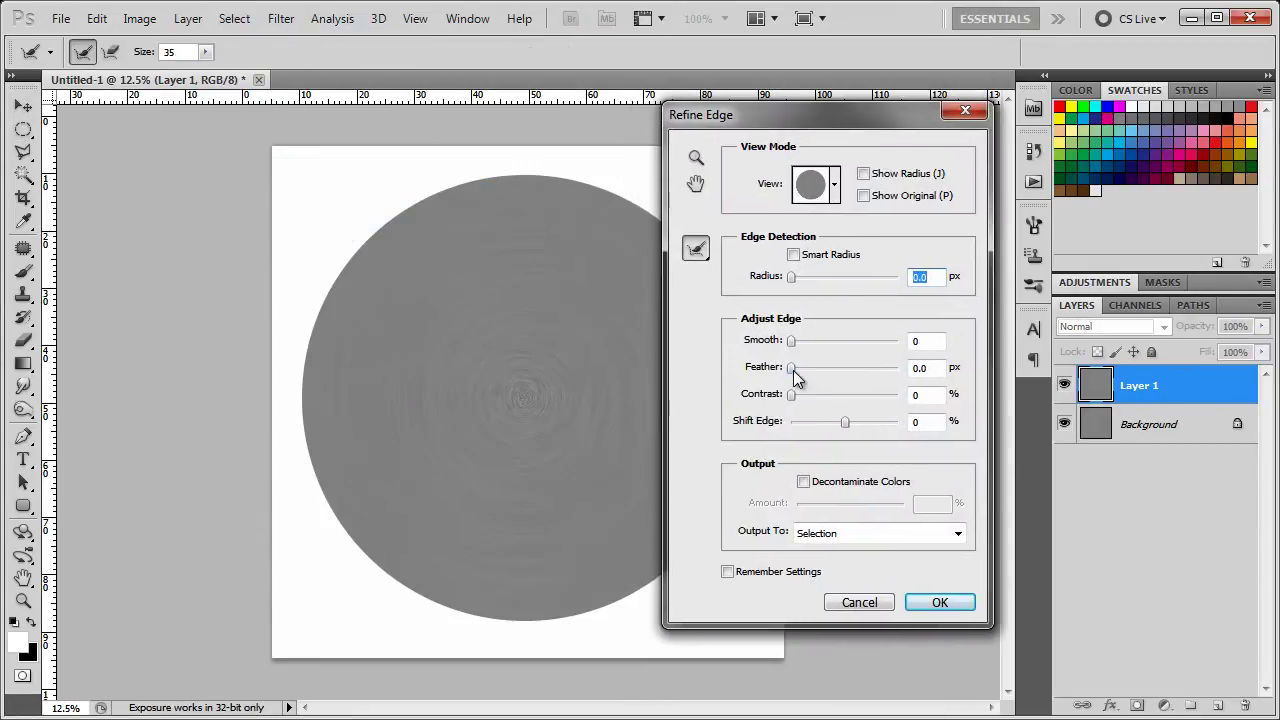
left_click_drag(793, 370, 890, 372)
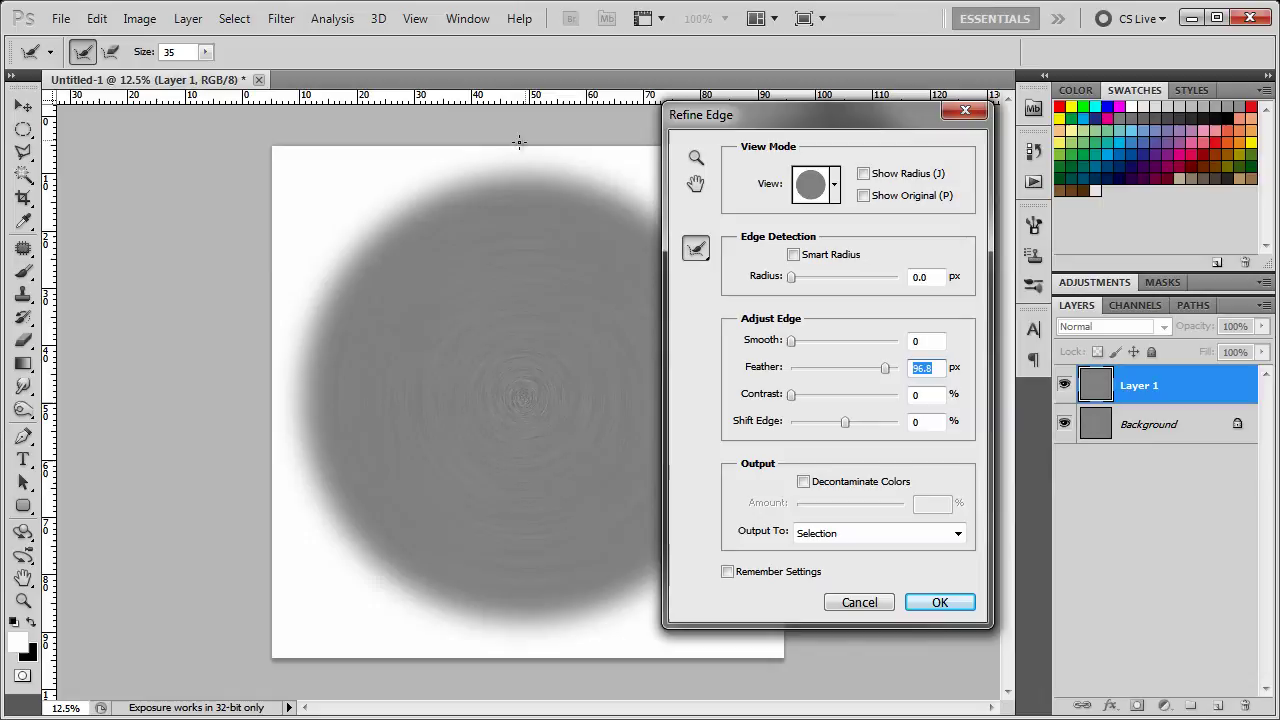
left_click_drag(845, 422, 830, 432)
left_click(938, 604)
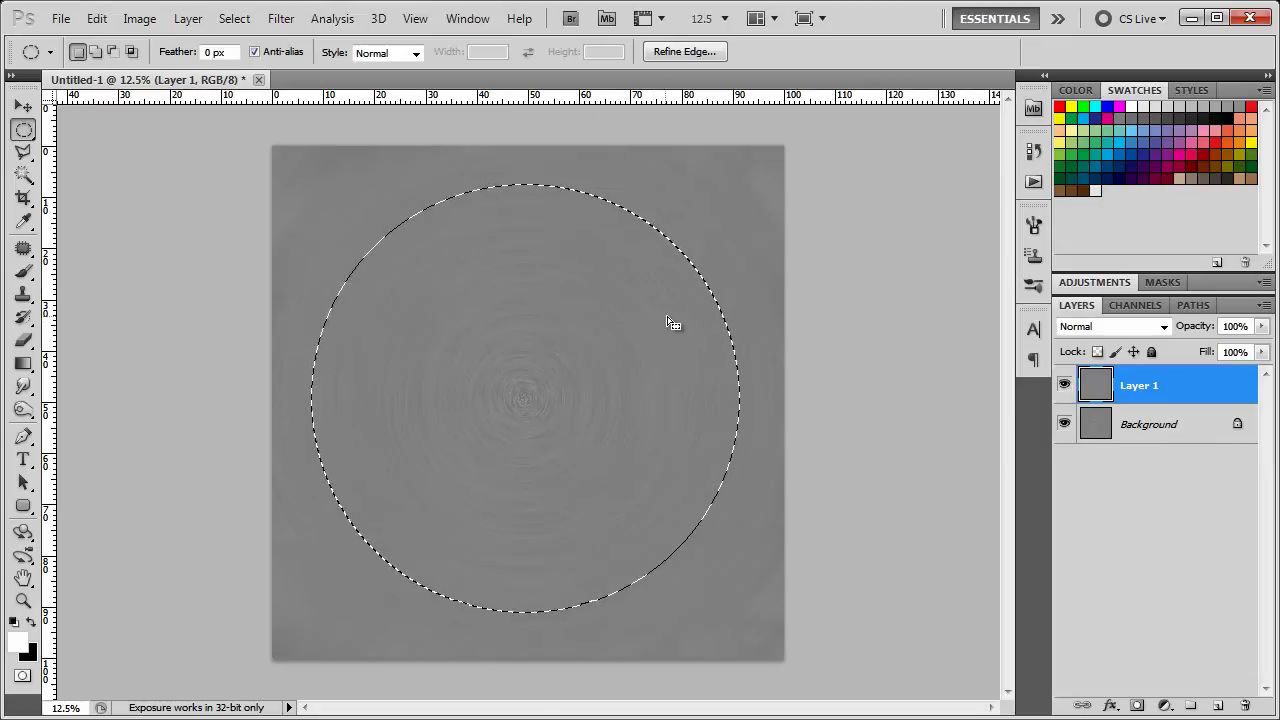
left_click(1137, 705)
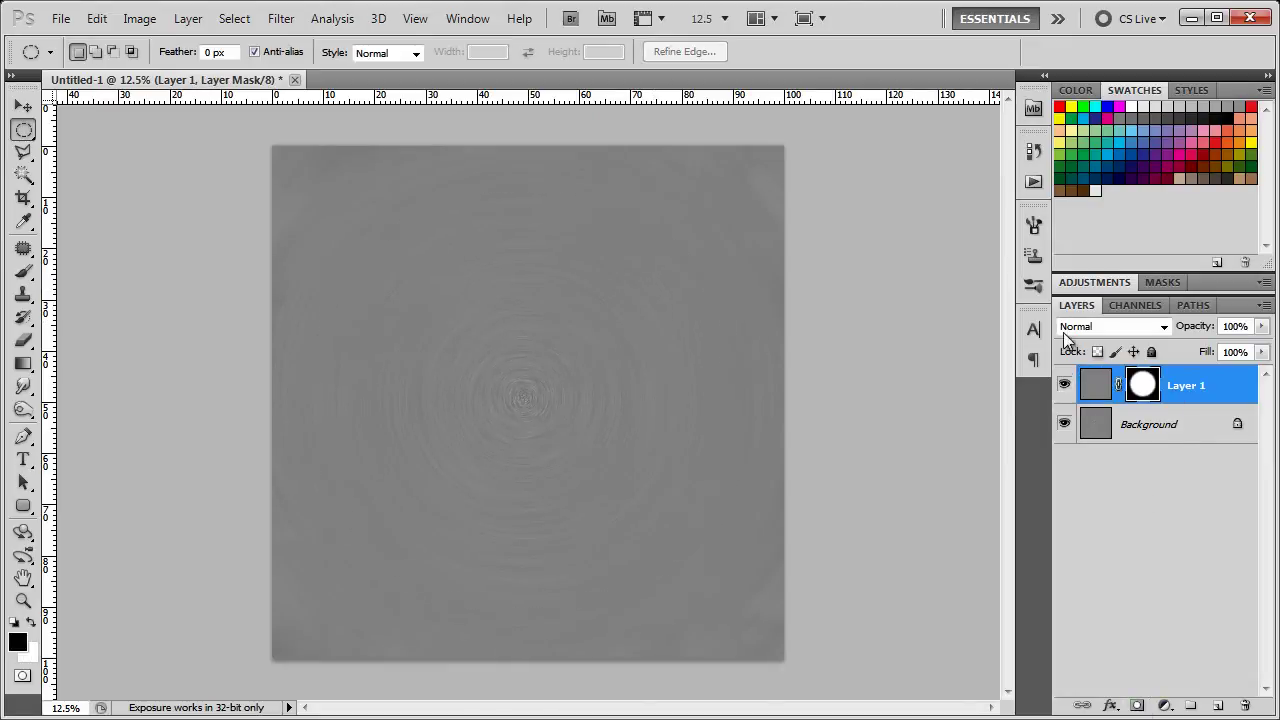
left_click(1064, 424)
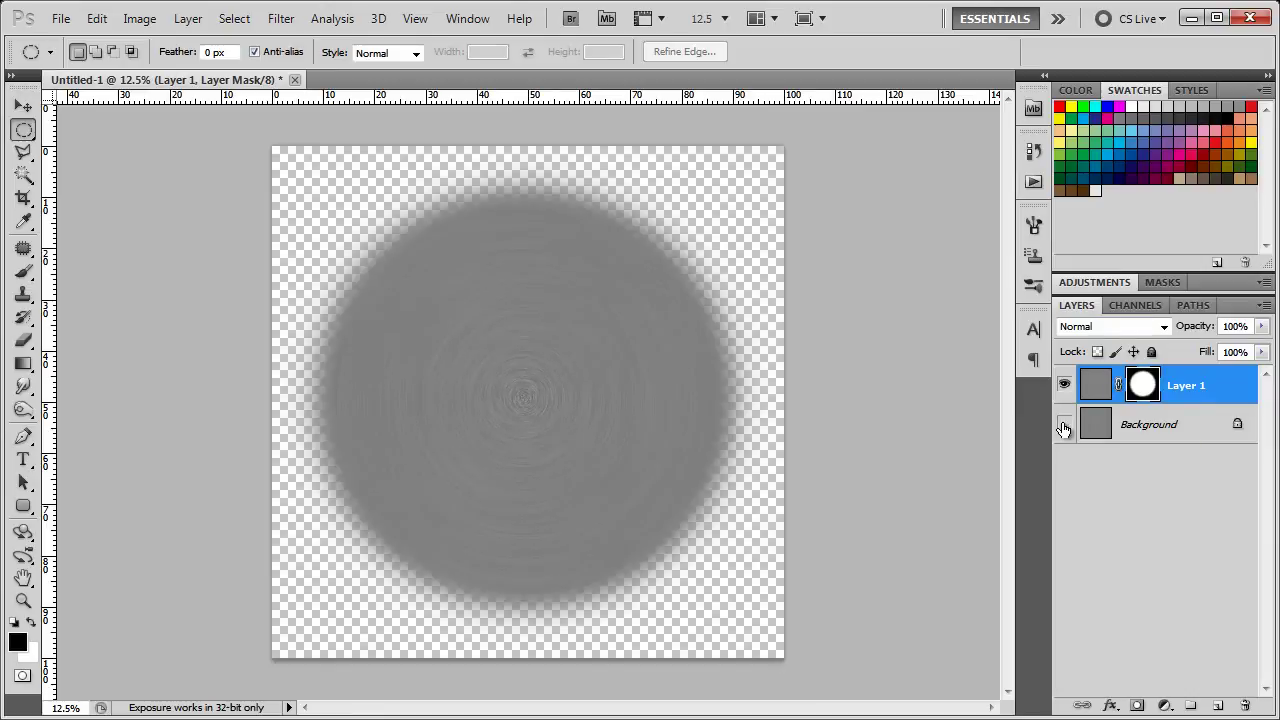
Show Background again and scale Layer 1's masked disc to about 50%.
left_click(1064, 424)
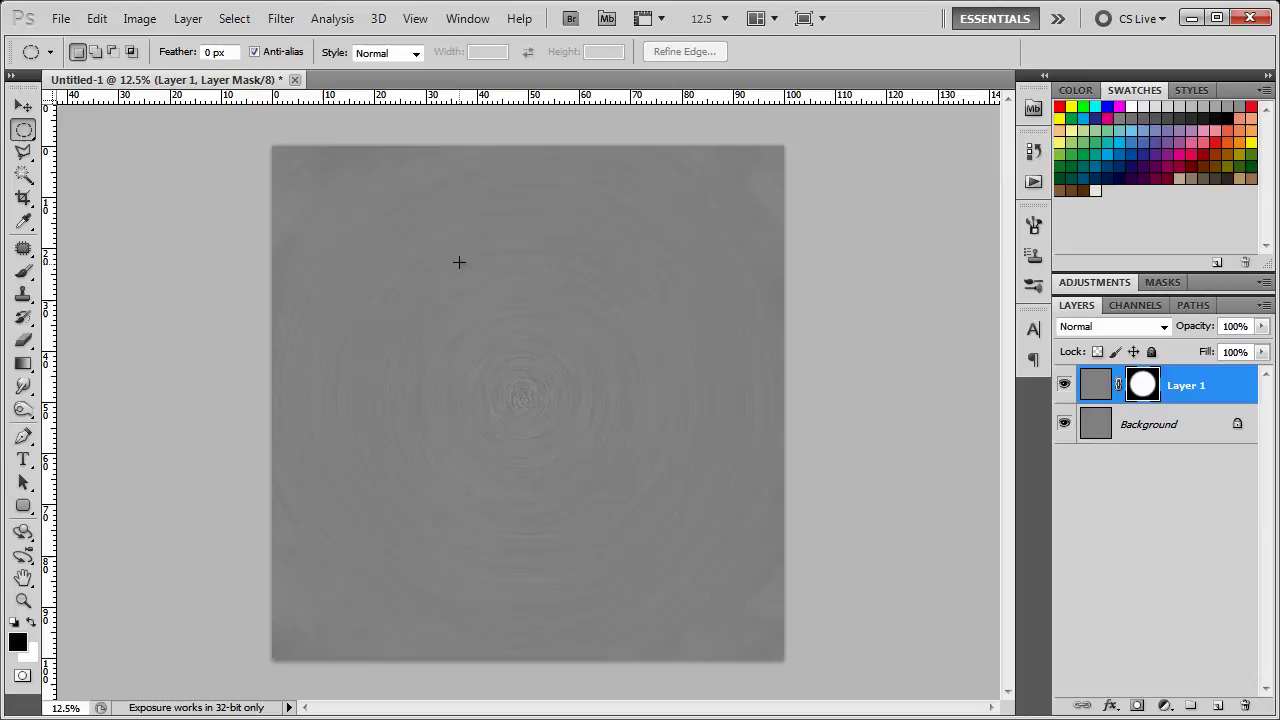
key("ctrl+t")
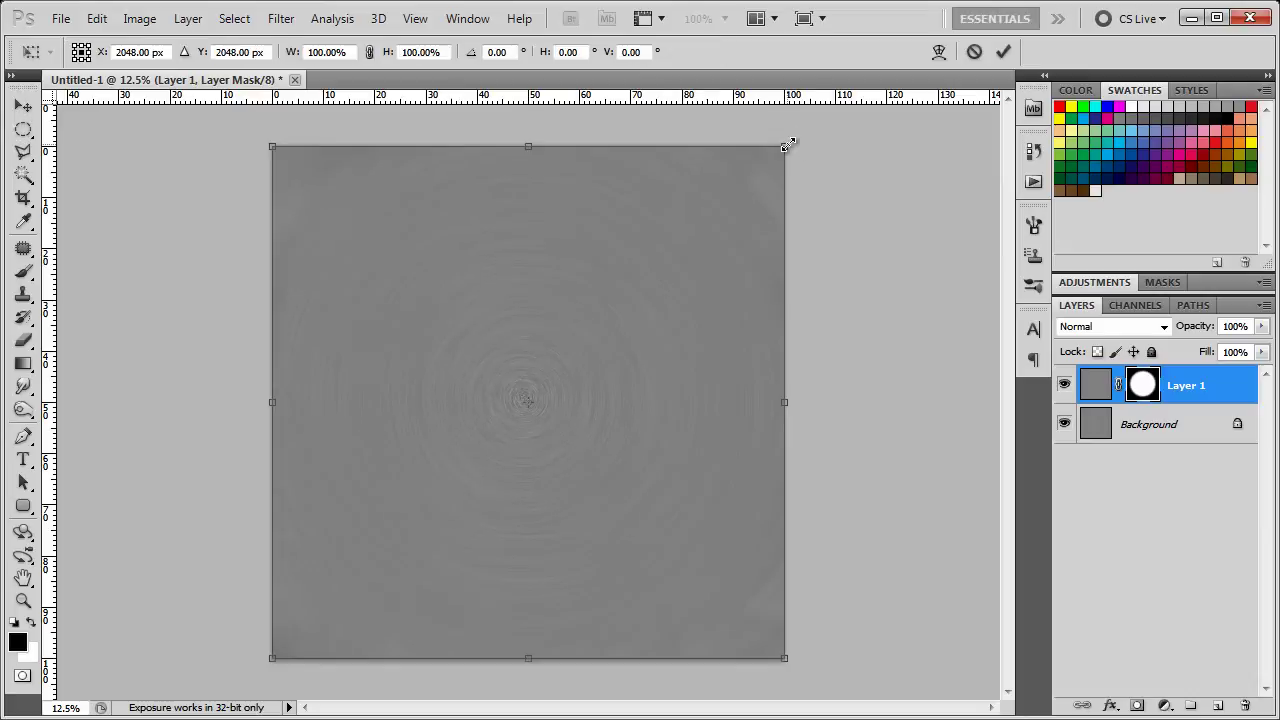
left_click_drag(786, 147, 657, 274, "alt+shift")
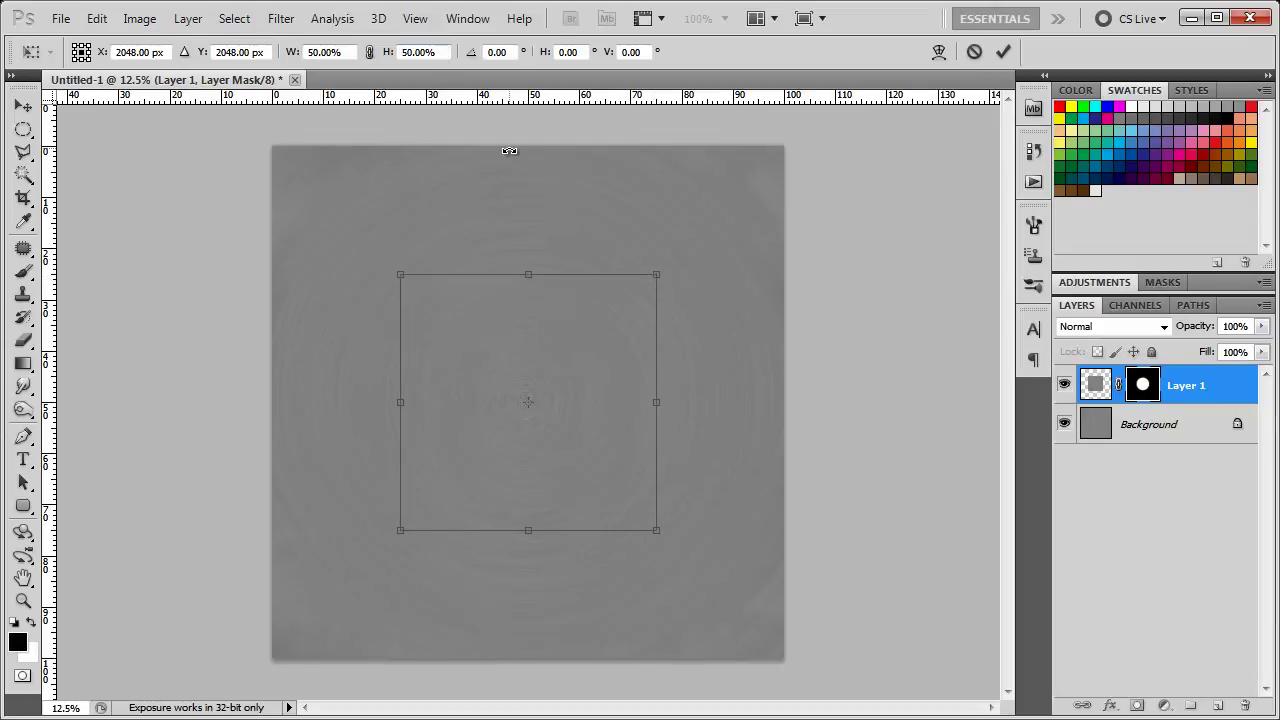
key("Return")
Toggle Layer 1 on and off while zooming in and out to compare the blend.
key("m")
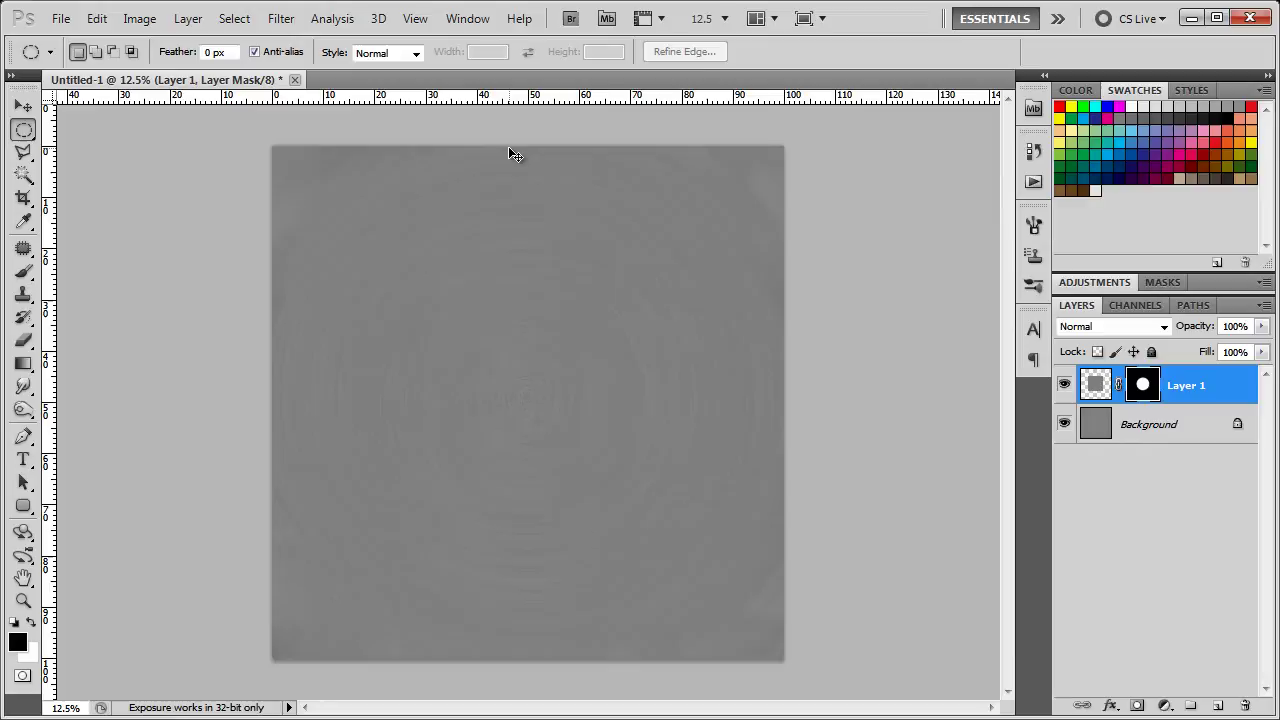
key("ctrl+plus")
key("ctrl+plus")
key("ctrl+plus")
key("ctrl+plus")
key("ctrl+plus")
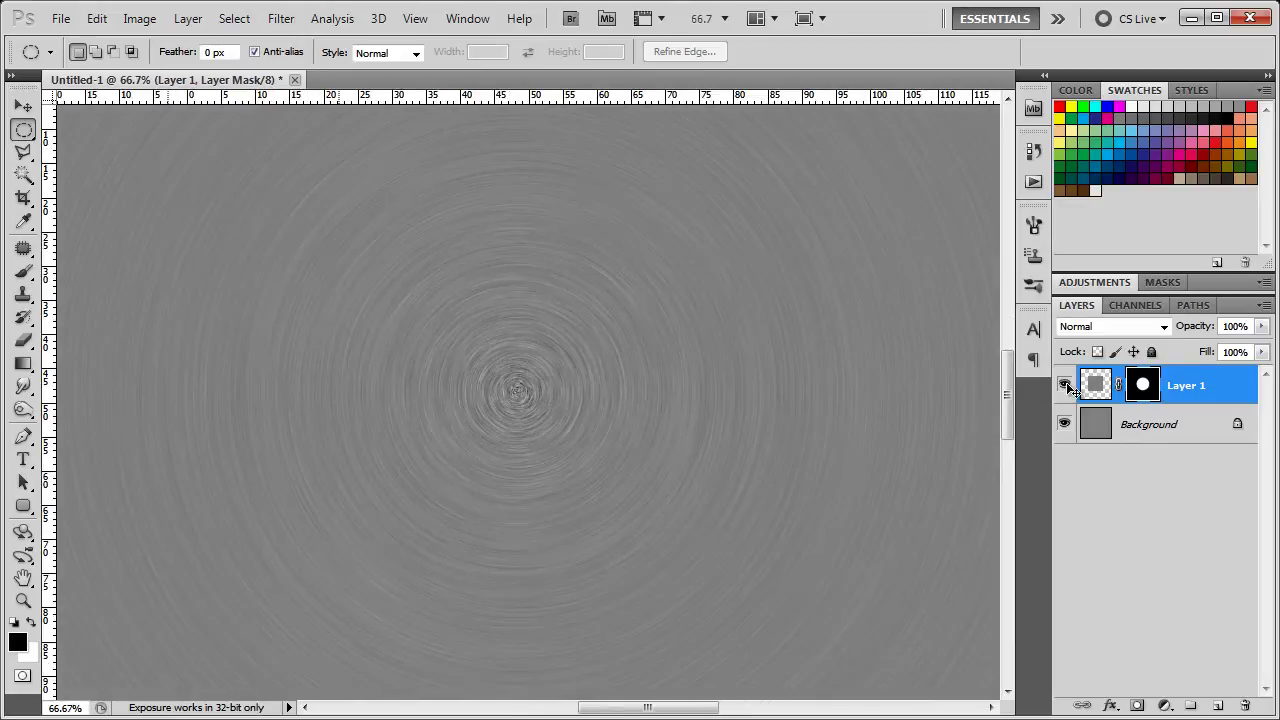
left_click(1066, 386)
left_click(1066, 386)
left_click(1066, 386)
key("ctrl+minus")
key("ctrl+minus")
key("ctrl+minus")
key("ctrl+minus")
key("ctrl+minus")
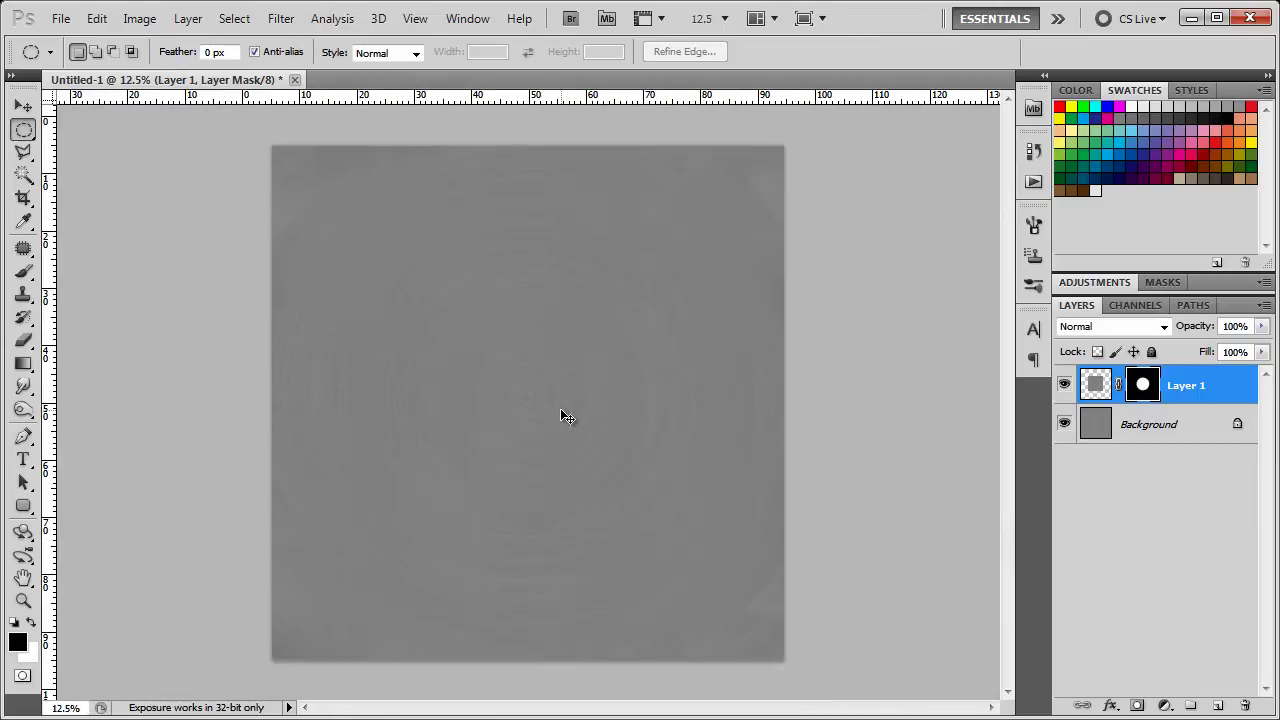
key("ctrl+plus")
key("ctrl+plus")
key("ctrl+plus")
key("ctrl+plus")
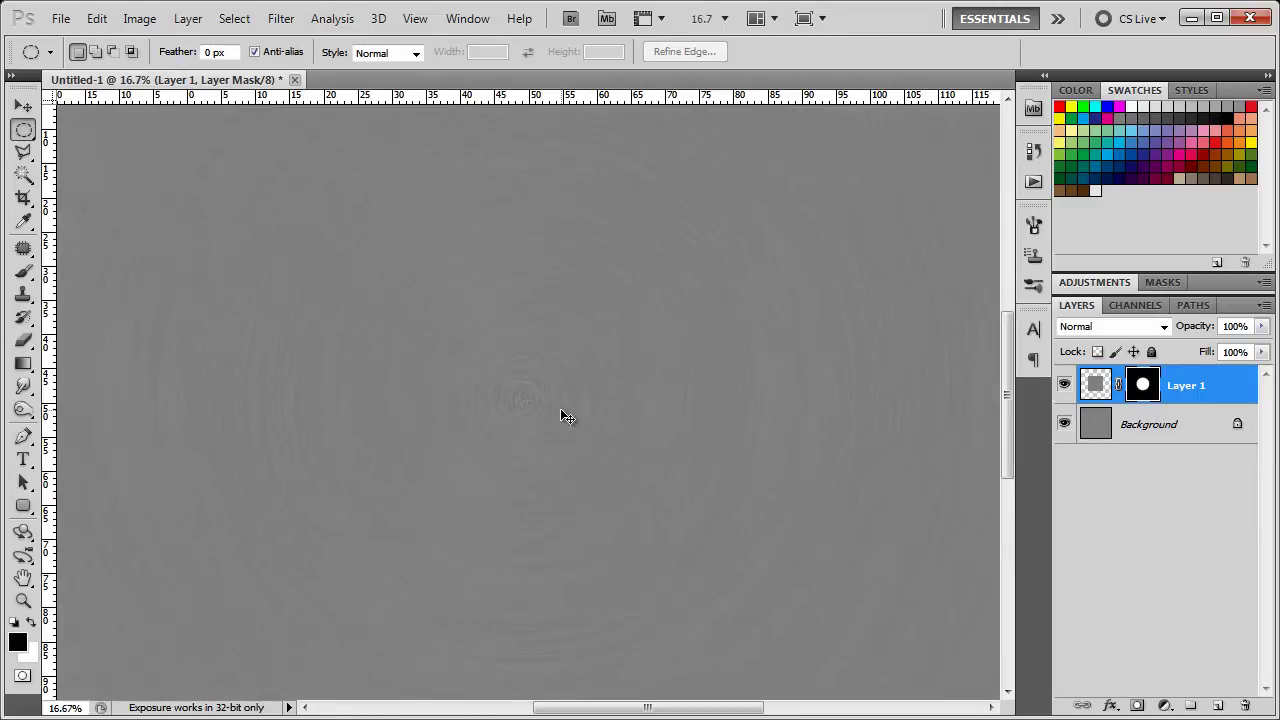
key("ctrl+minus")
key("ctrl+minus")
key("ctrl+minus")
key("ctrl+minus")
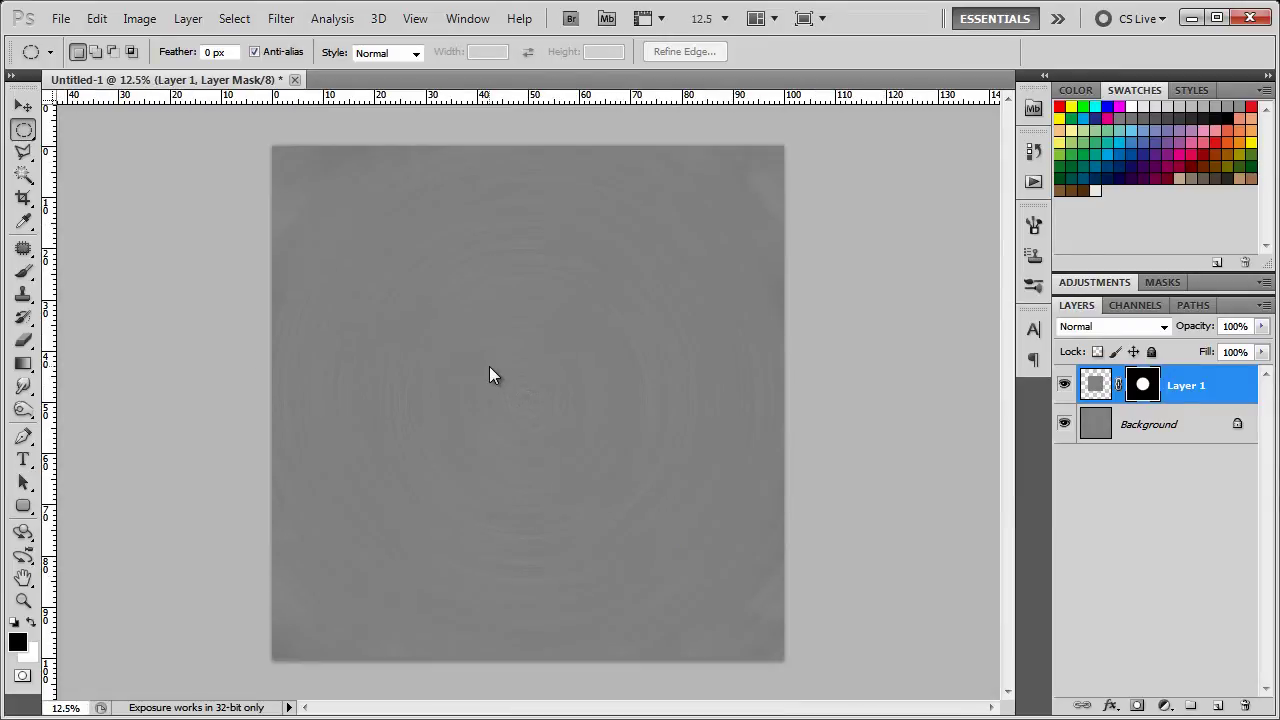
Save the image as JPEG 'ps_spun' in the Spun QuickTip folder at quality 12.
left_click(59, 18)
left_click(95, 324)
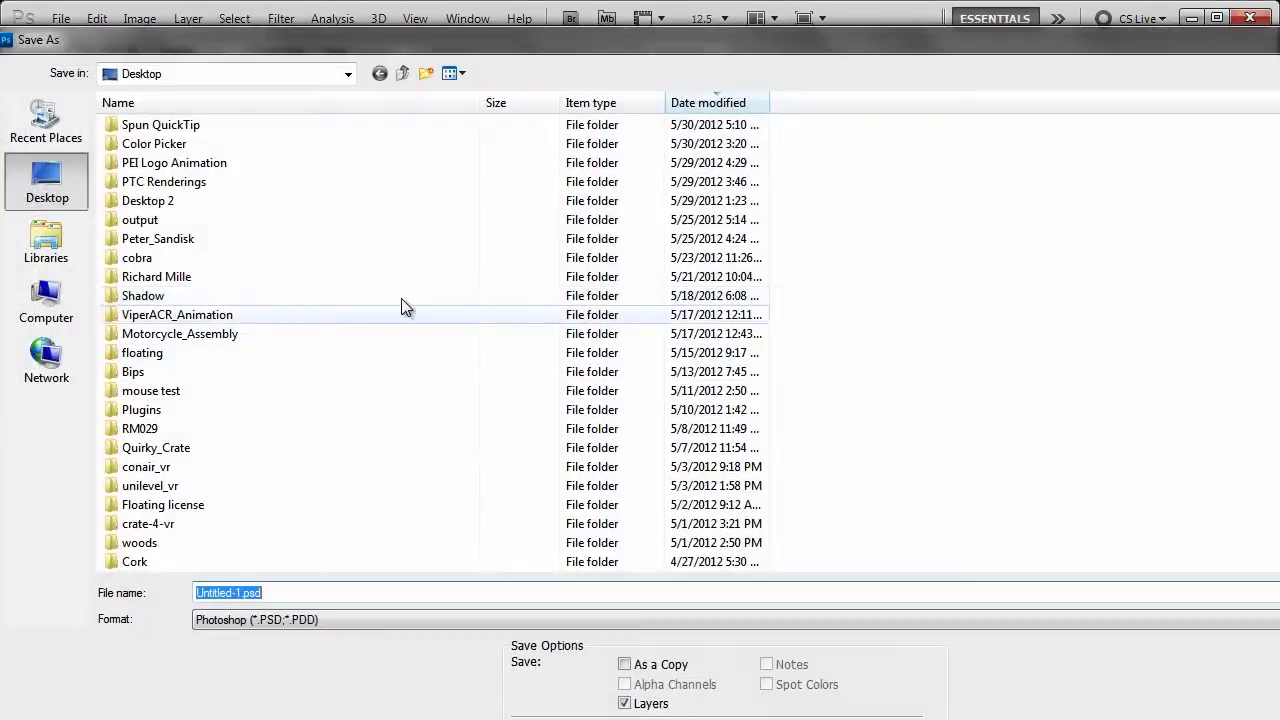
left_click(190, 125)
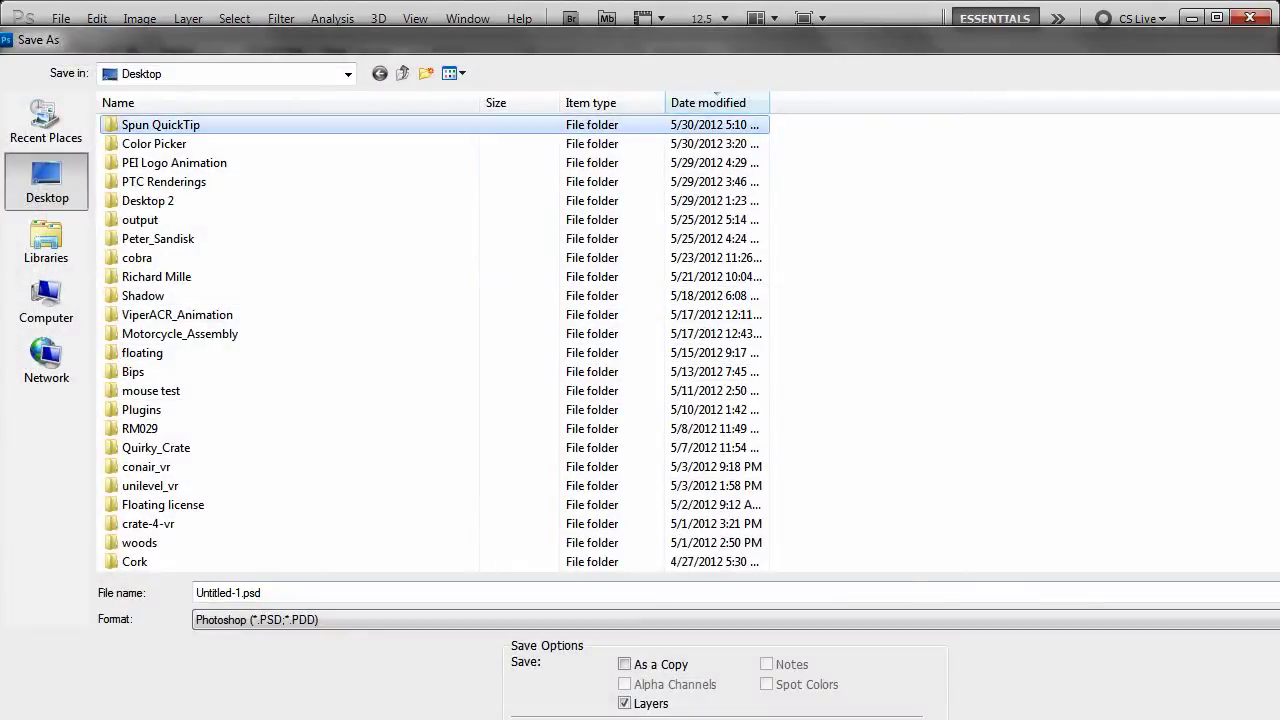
key("Return")
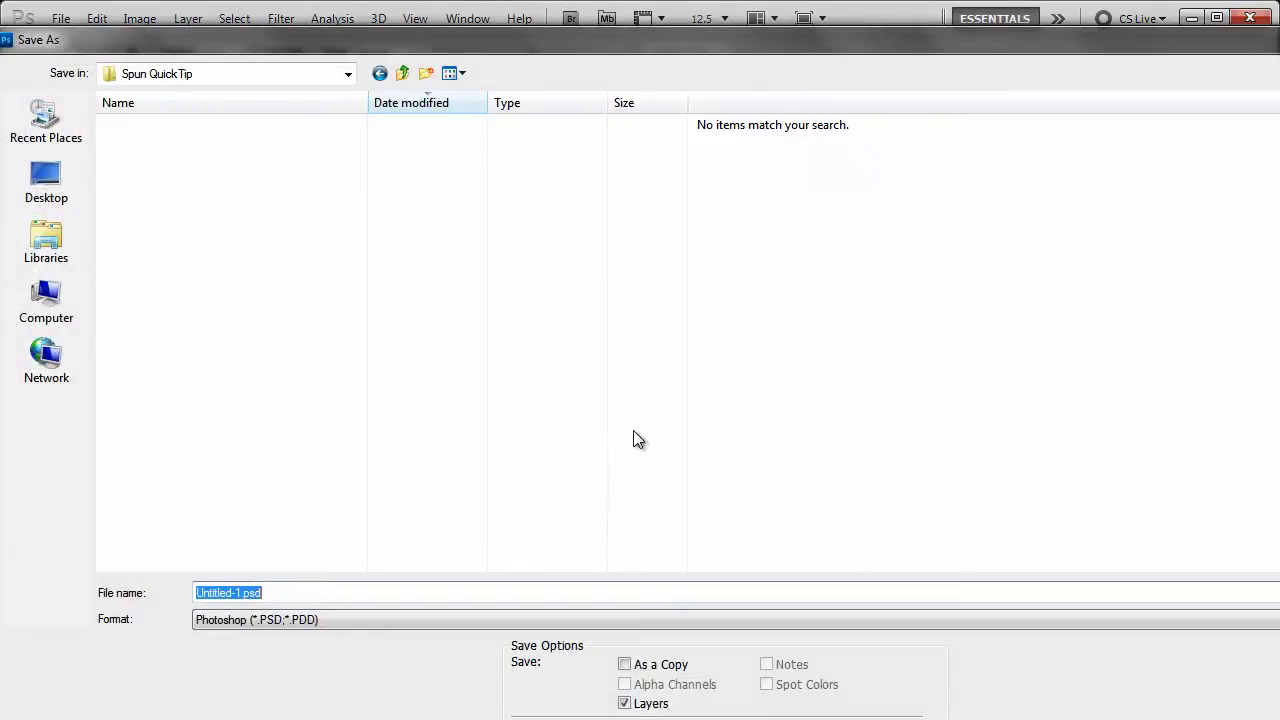
left_click(361, 619)
left_click(260, 719)
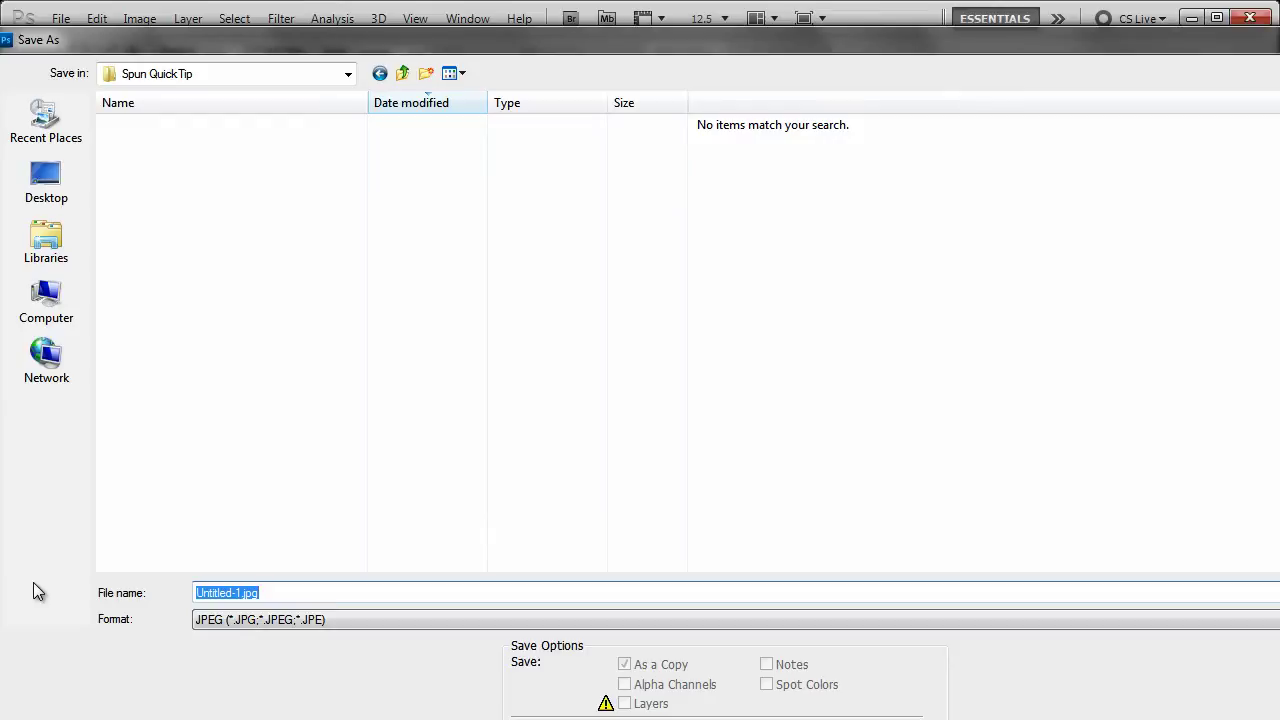
type("ps_spun")
key("Return")
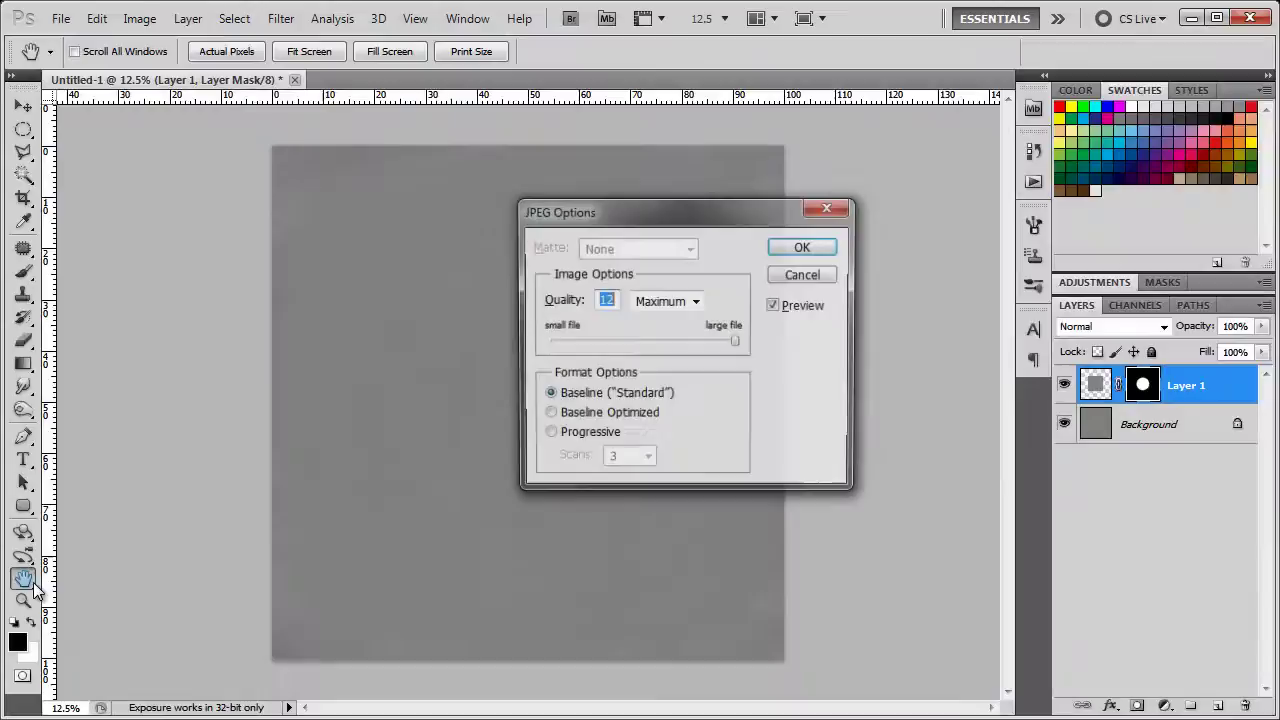
left_click(803, 250)
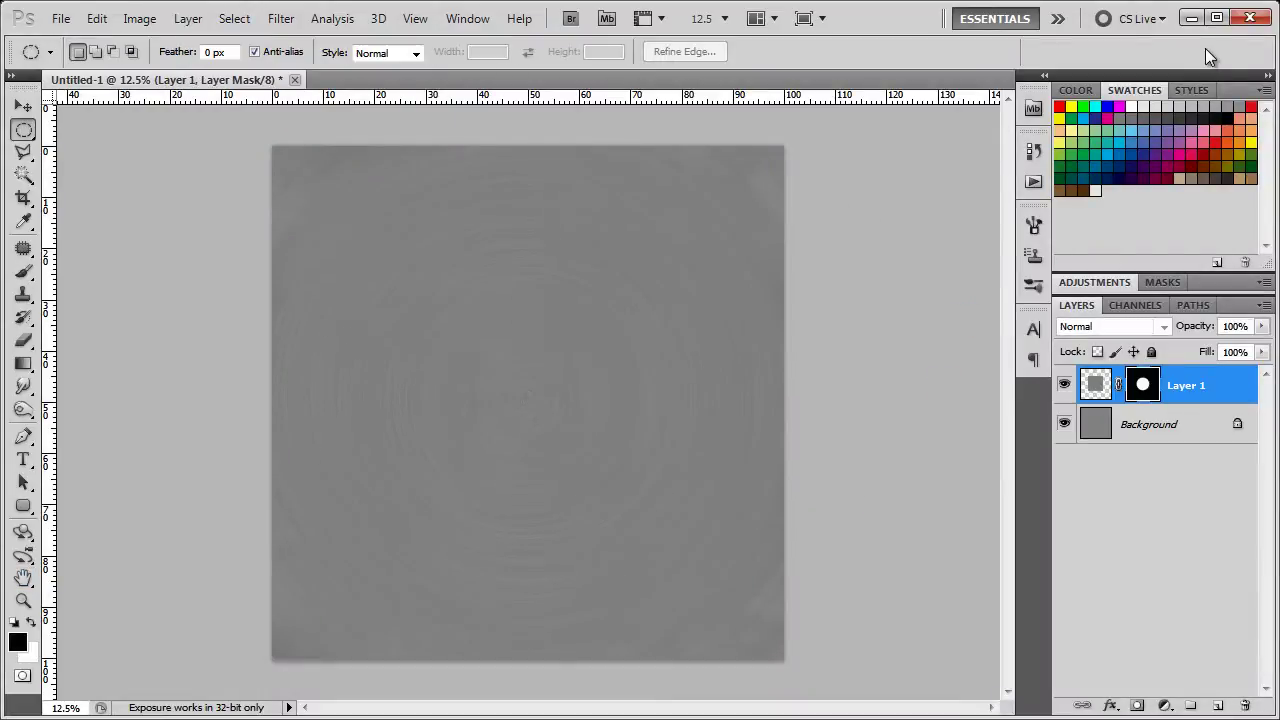
Return to KeyShot, resume rendering, and open the dial's Spun Metal material for editing.
left_click(1192, 18)
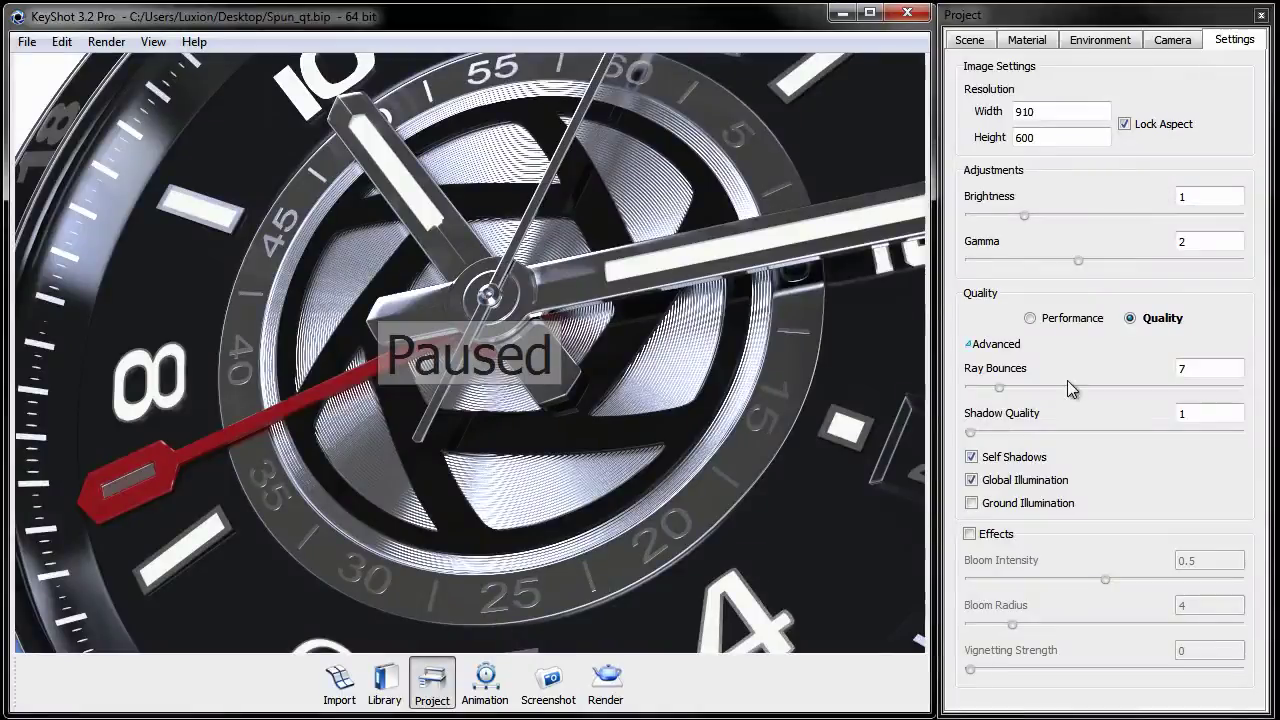
left_click(538, 357)
right_click(658, 387)
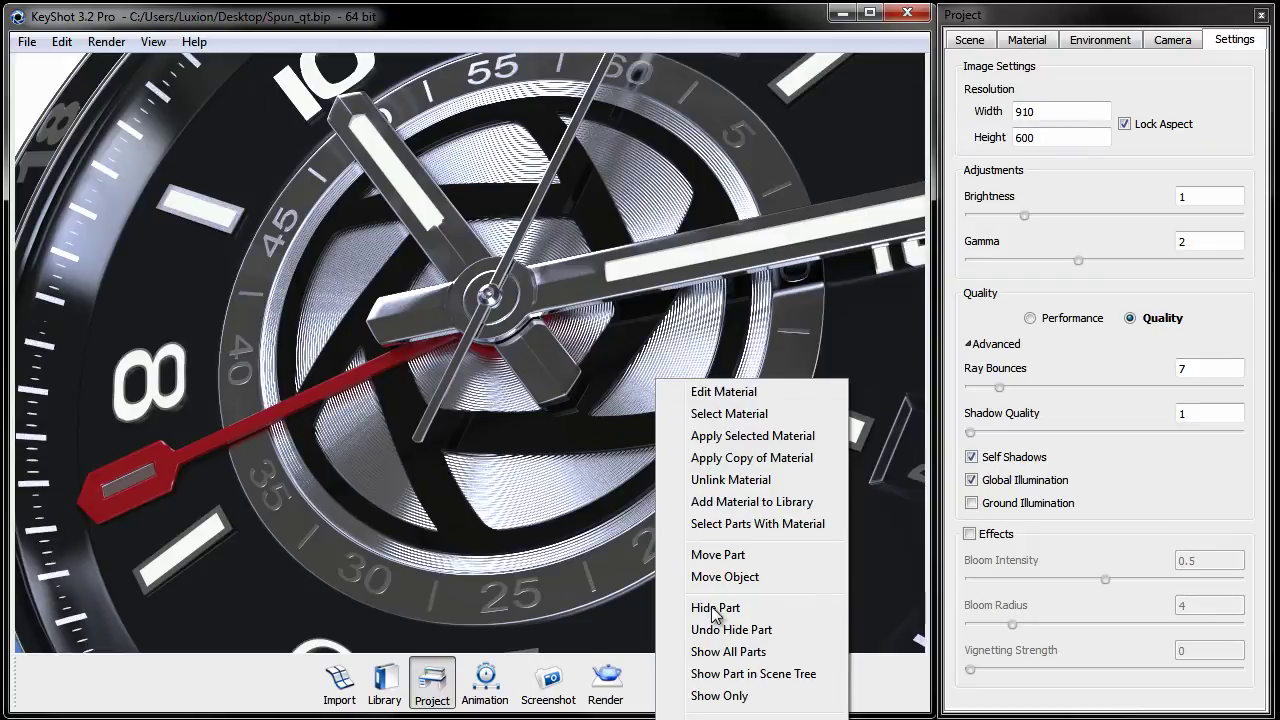
left_click(714, 608)
right_click(682, 357)
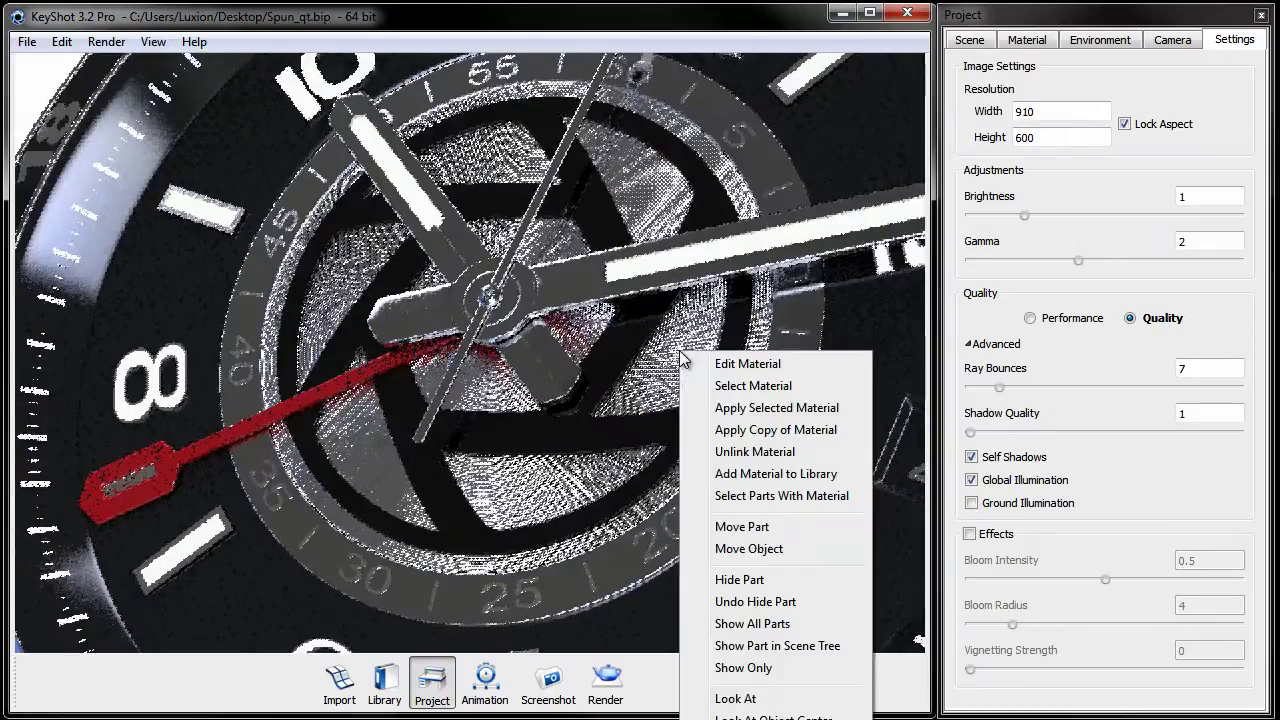
left_click(742, 364)
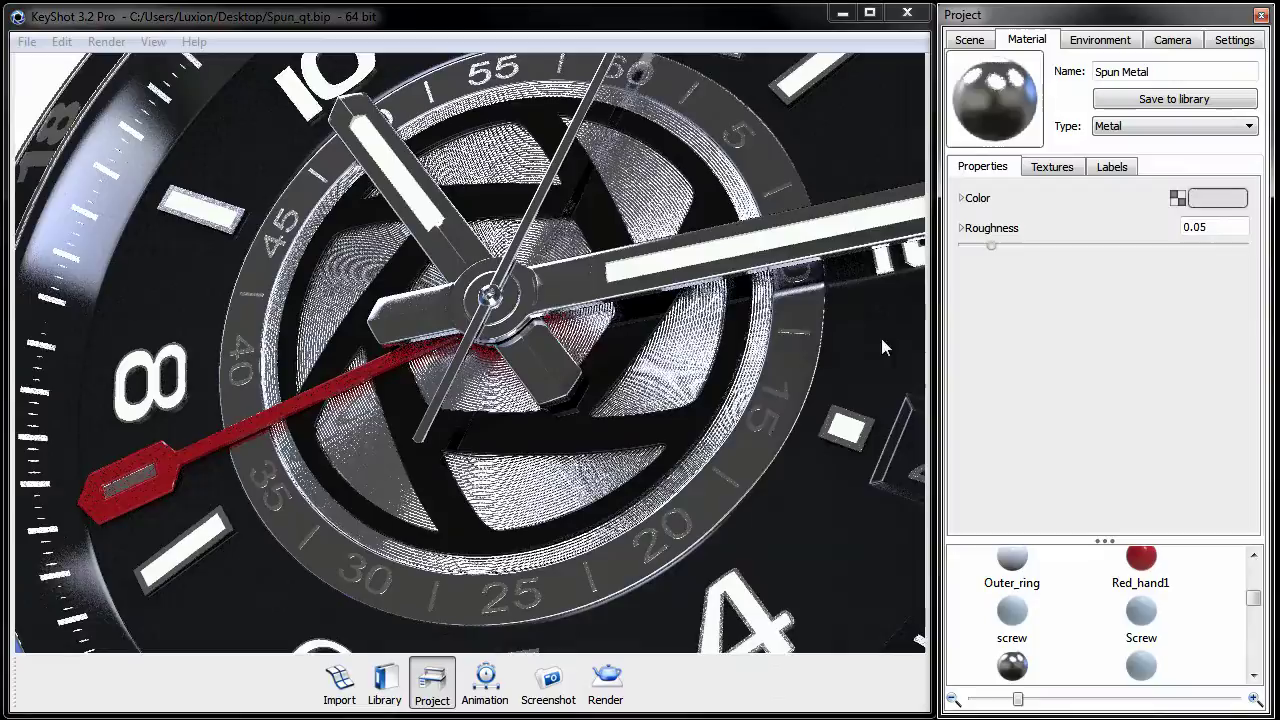
Load ps_spun.jpg from the Spun QuickTip folder into the Bump texture slot.
left_click(1054, 168)
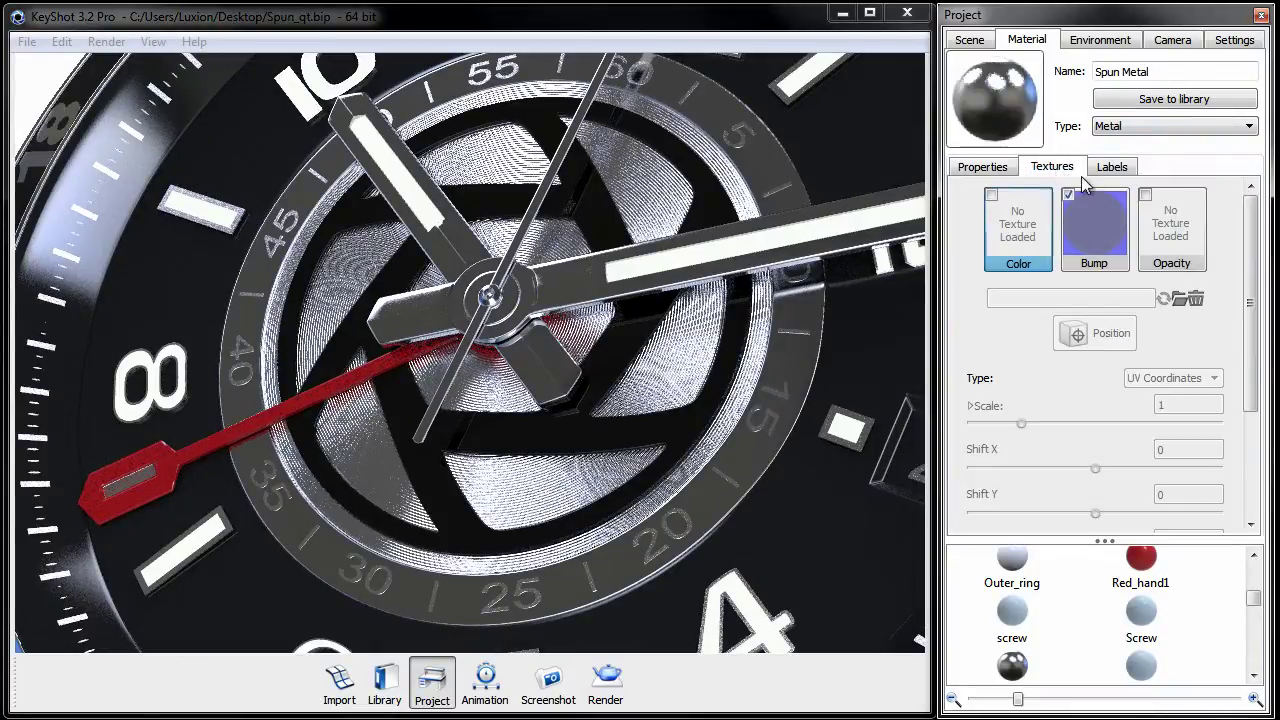
left_click(1103, 214)
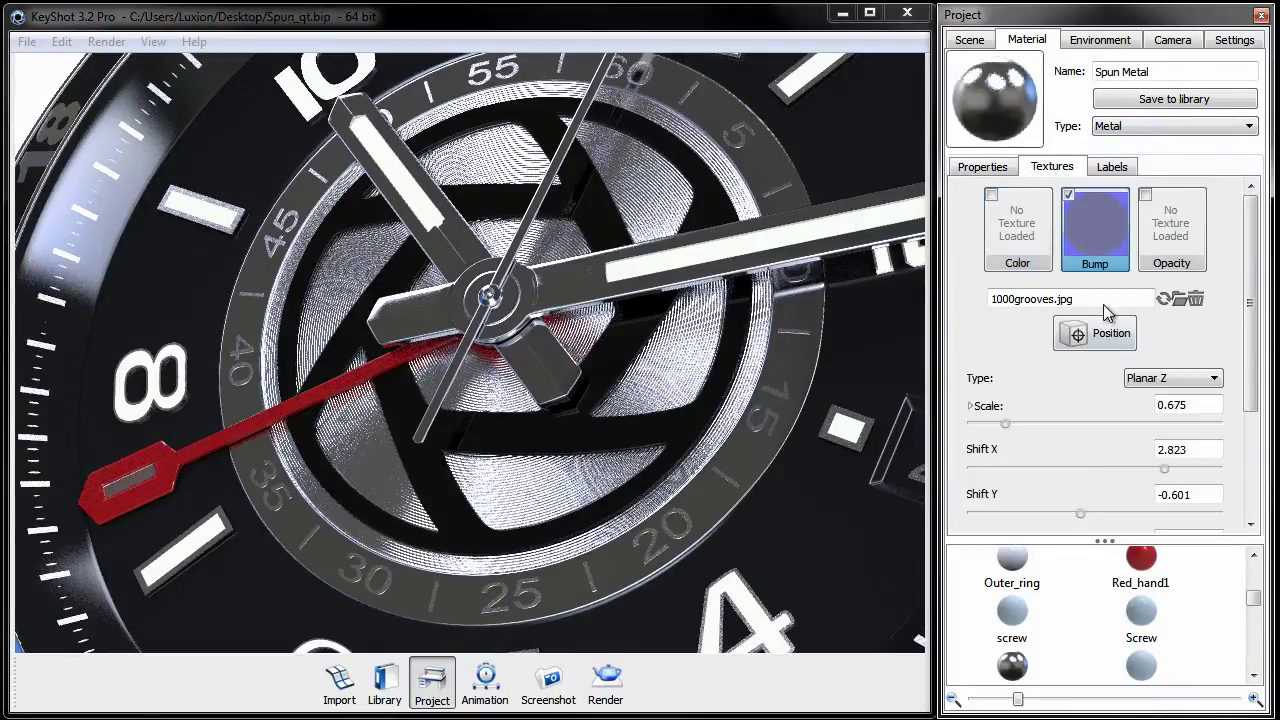
double_click(1097, 240)
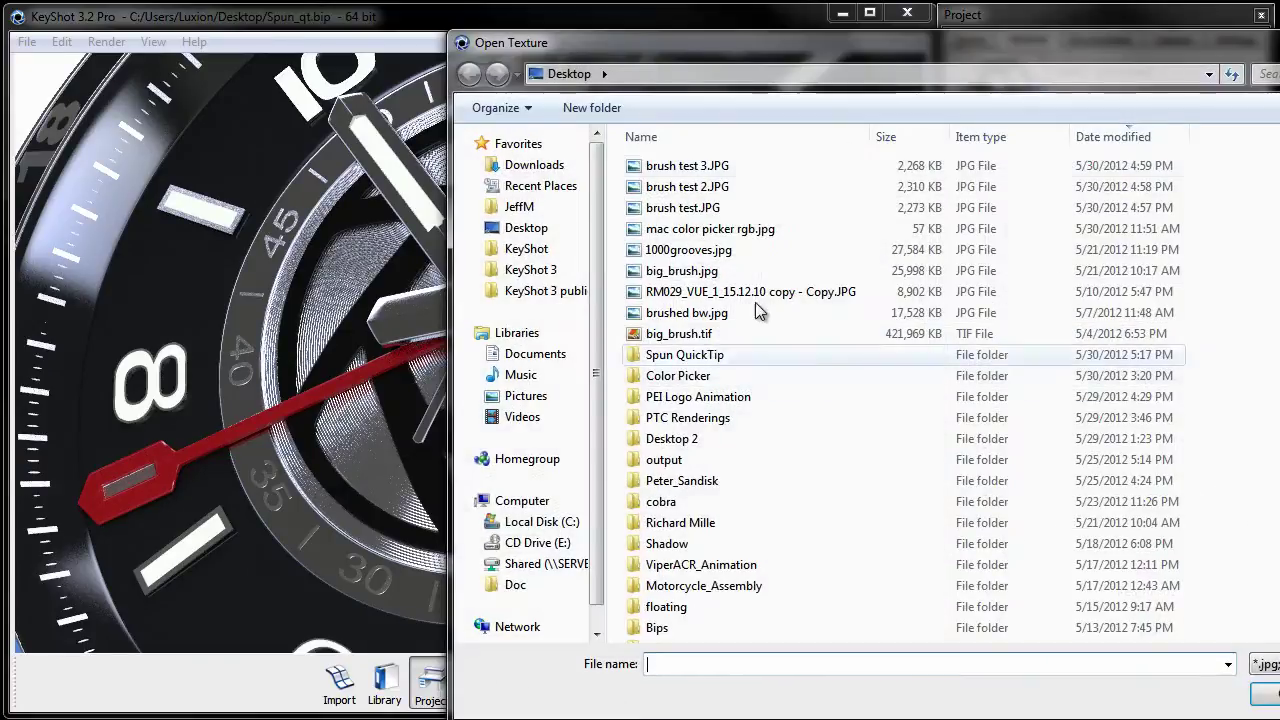
left_click_drag(835, 43, 533, 29)
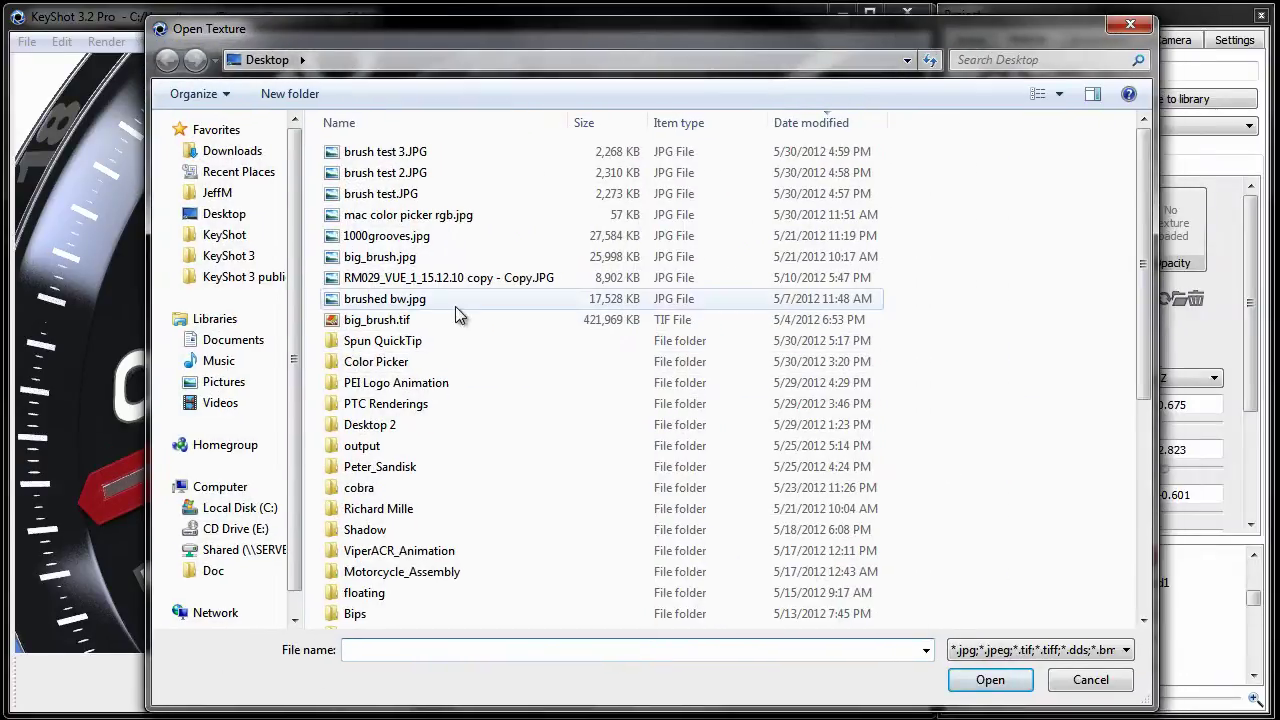
double_click(388, 344)
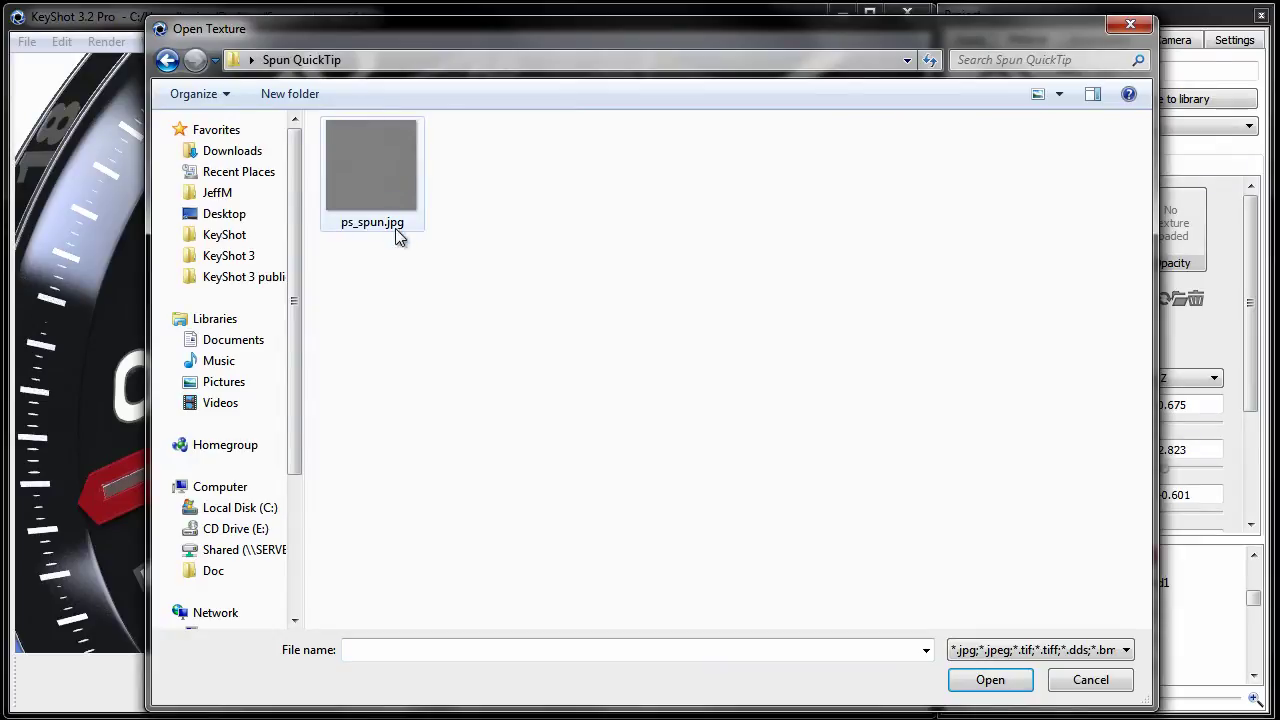
double_click(371, 164)
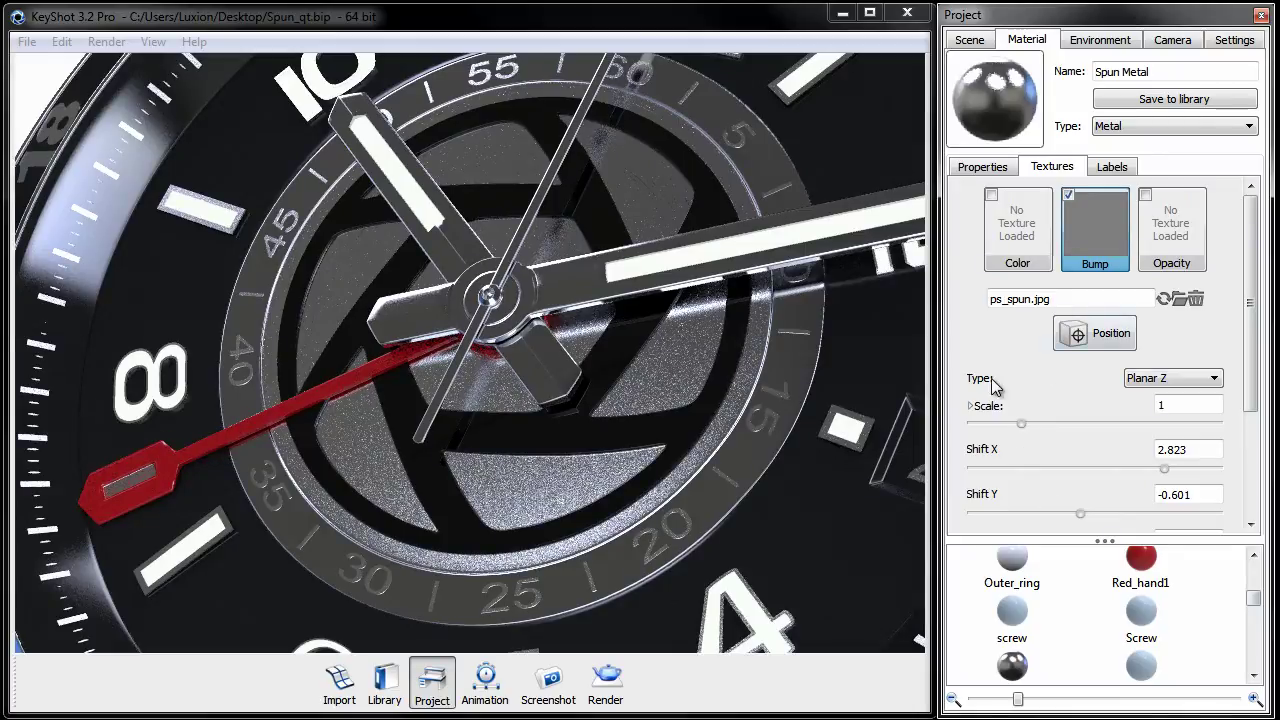
Uncheck Normal Map on the bump texture and raise Bump Height to 1.38.
scroll(991, 378, "down", 3)
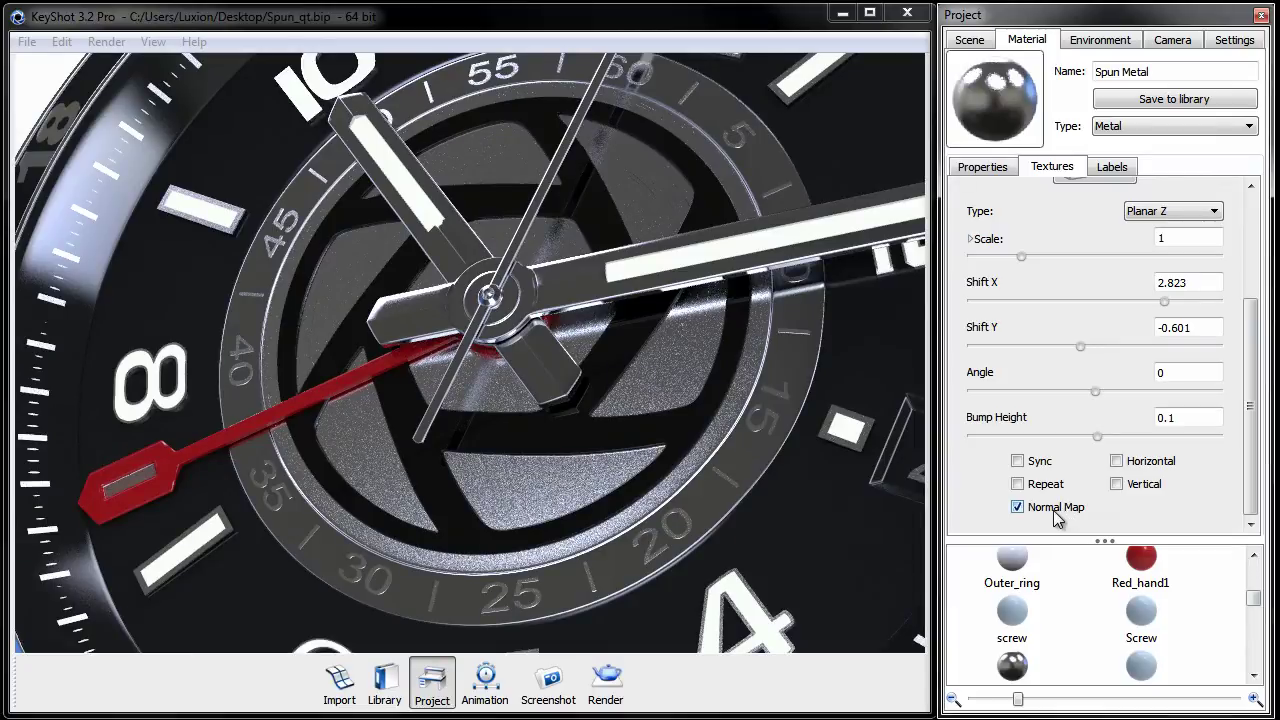
left_click(1054, 510)
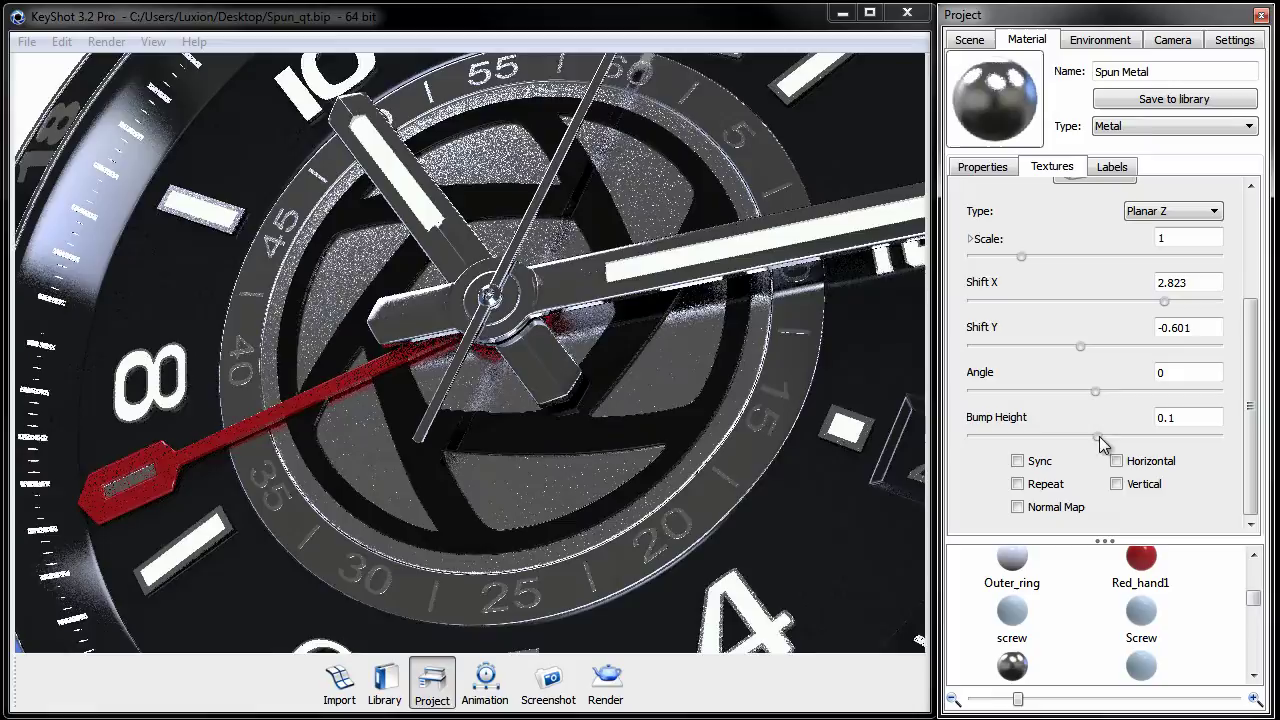
left_click(1190, 418)
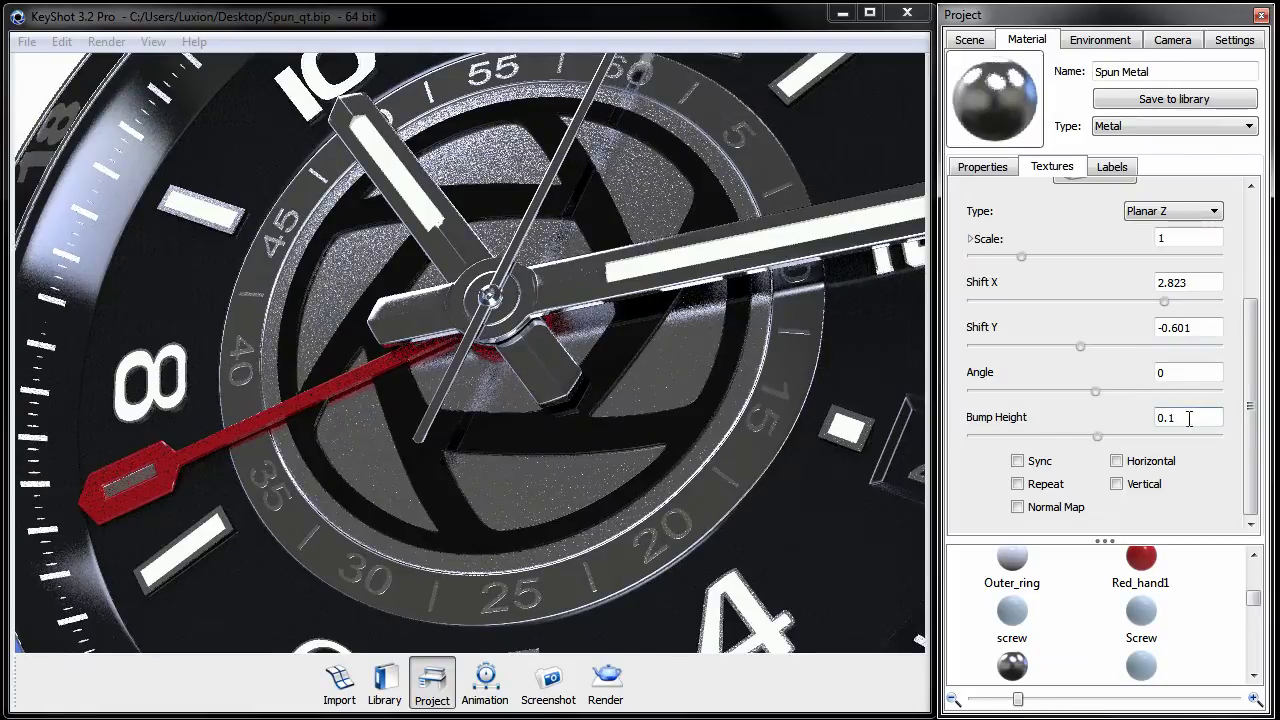
scroll(1103, 306, "up", 3)
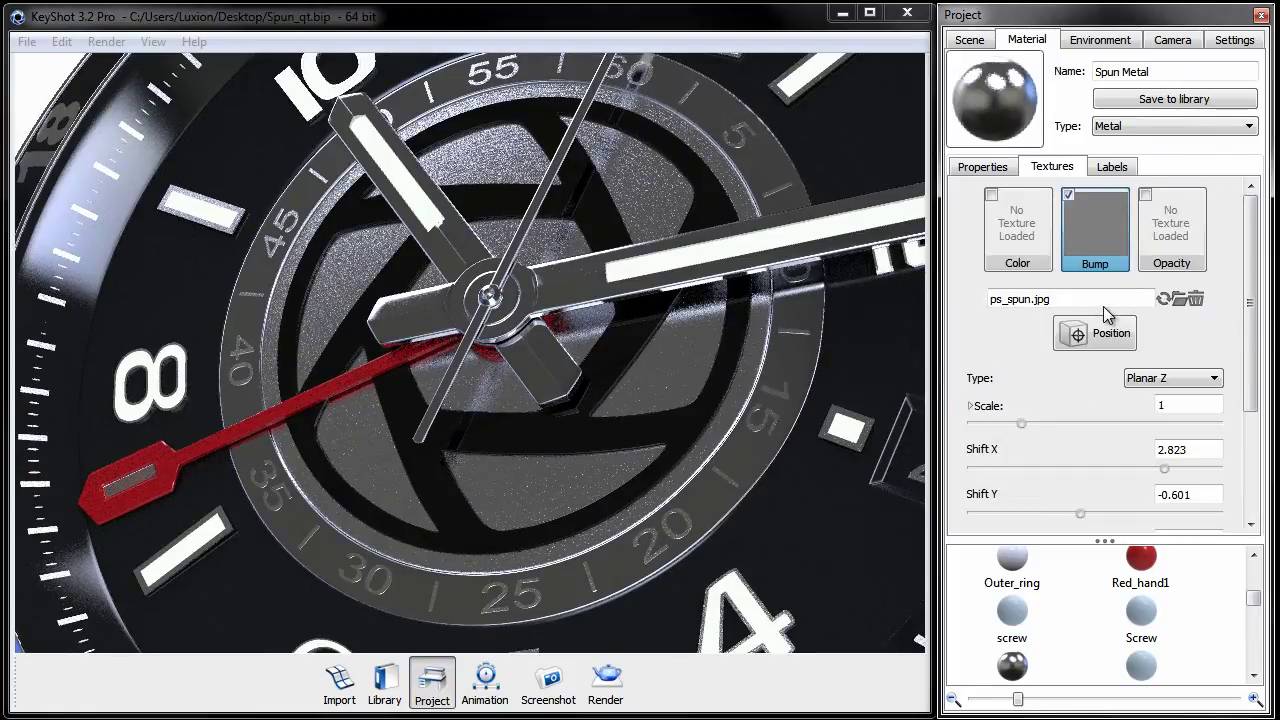
scroll(1033, 362, "down", 3)
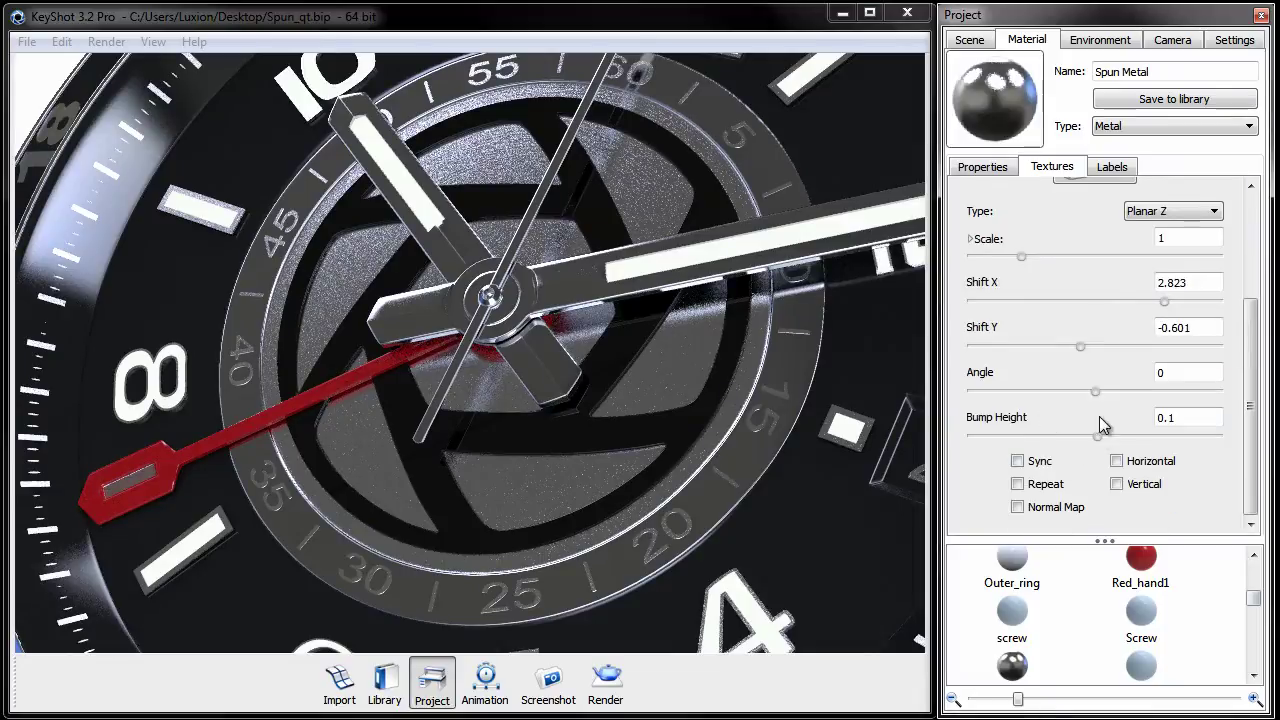
left_click_drag(1100, 443, 1130, 436)
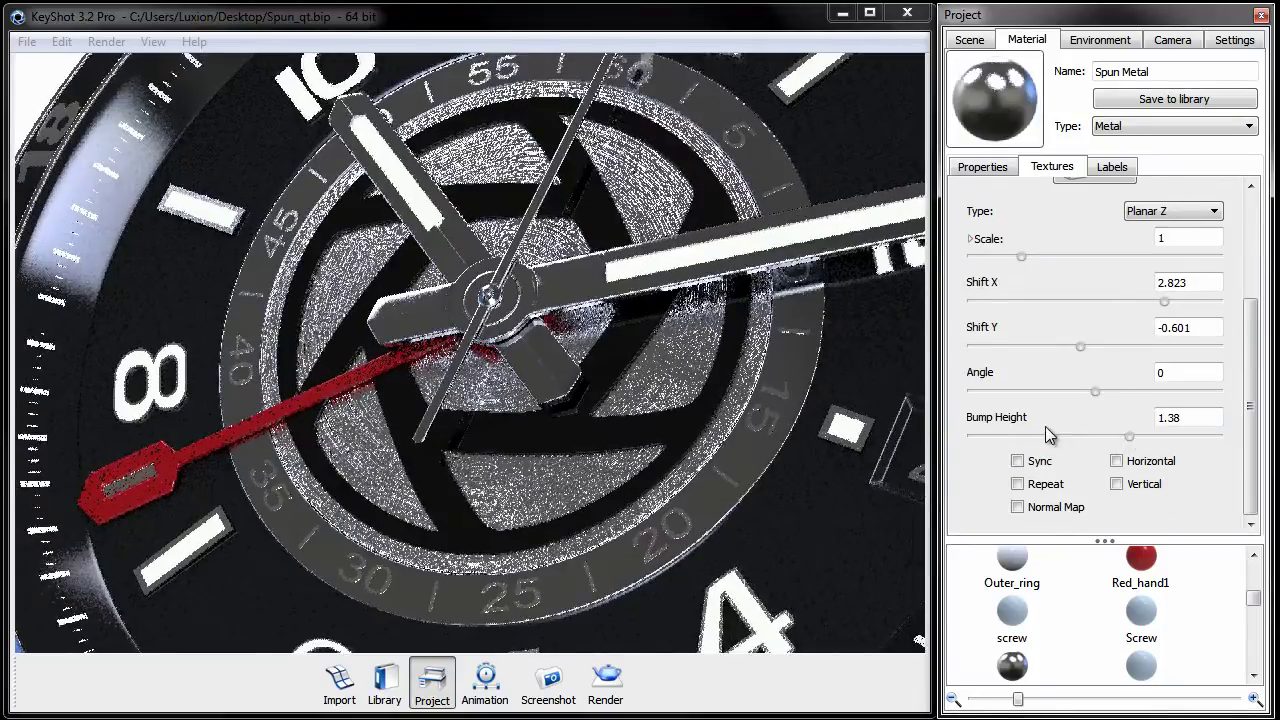
Set the bump texture Scale to 0.635 and turn off Repeat.
scroll(1062, 421, "up", 3)
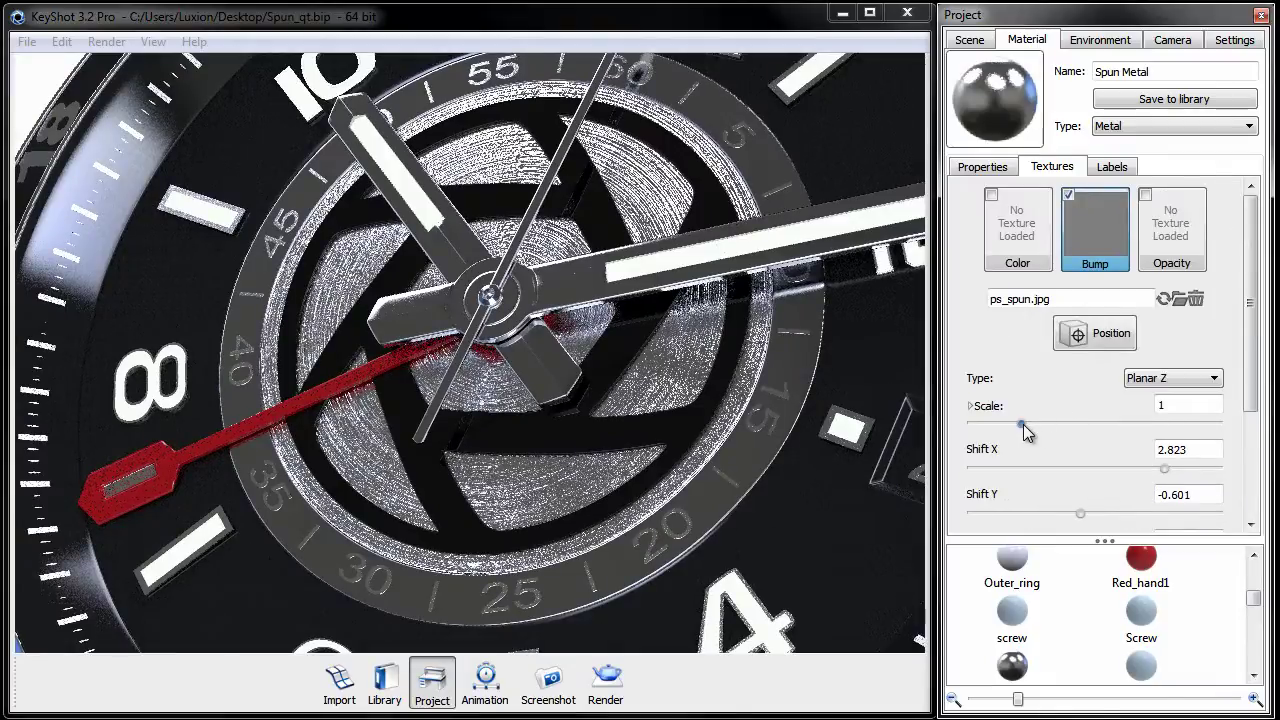
left_click_drag(1023, 427, 995, 422)
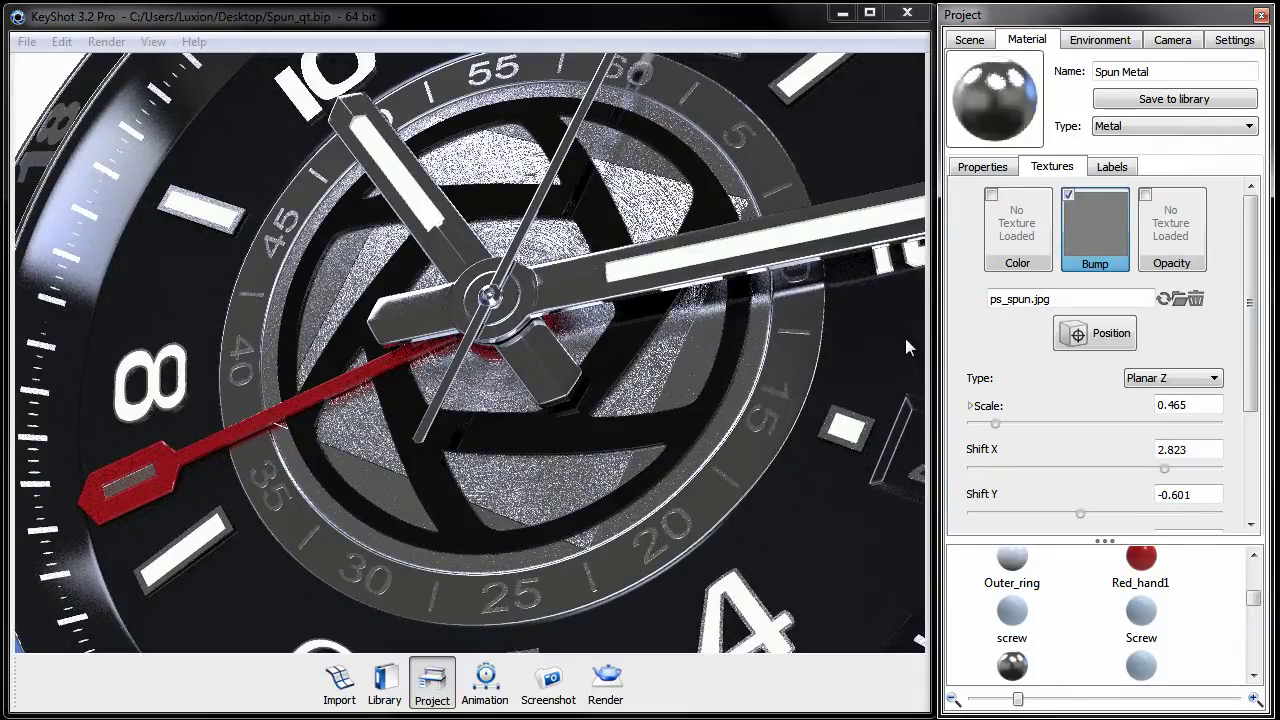
left_click(1105, 336)
scroll(1093, 376, "down", 2)
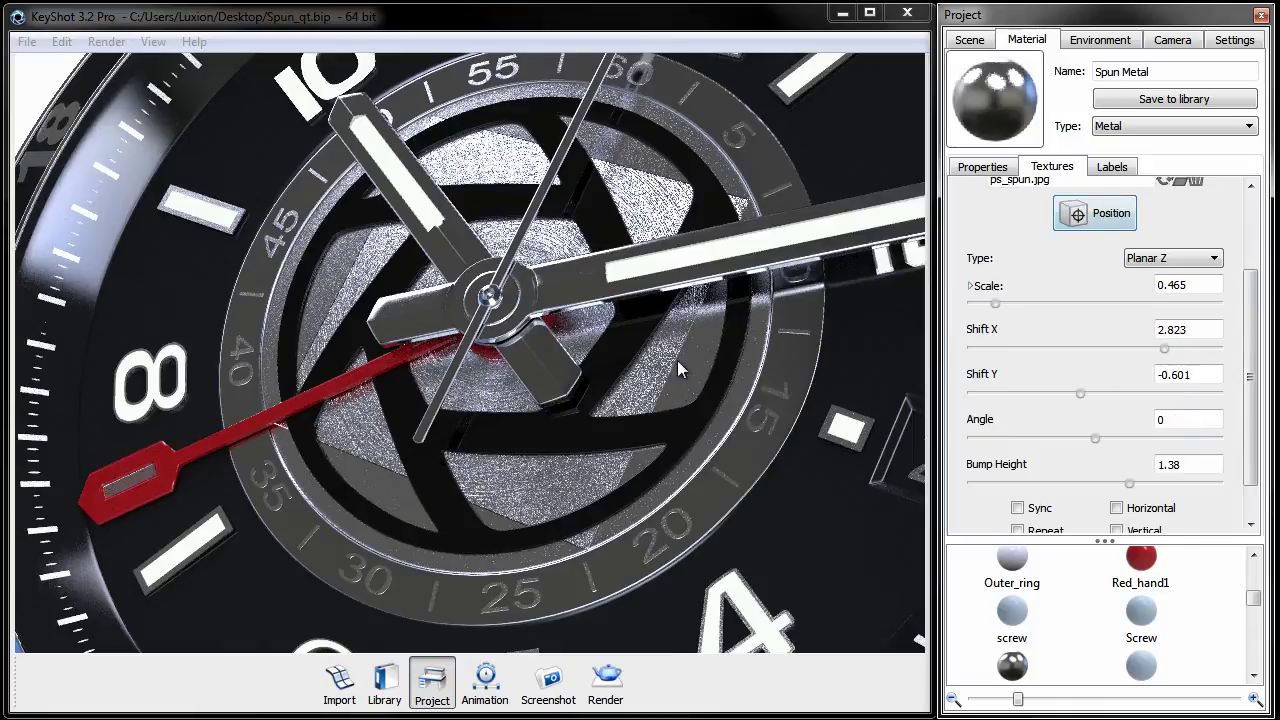
scroll(1073, 372, "down", 1)
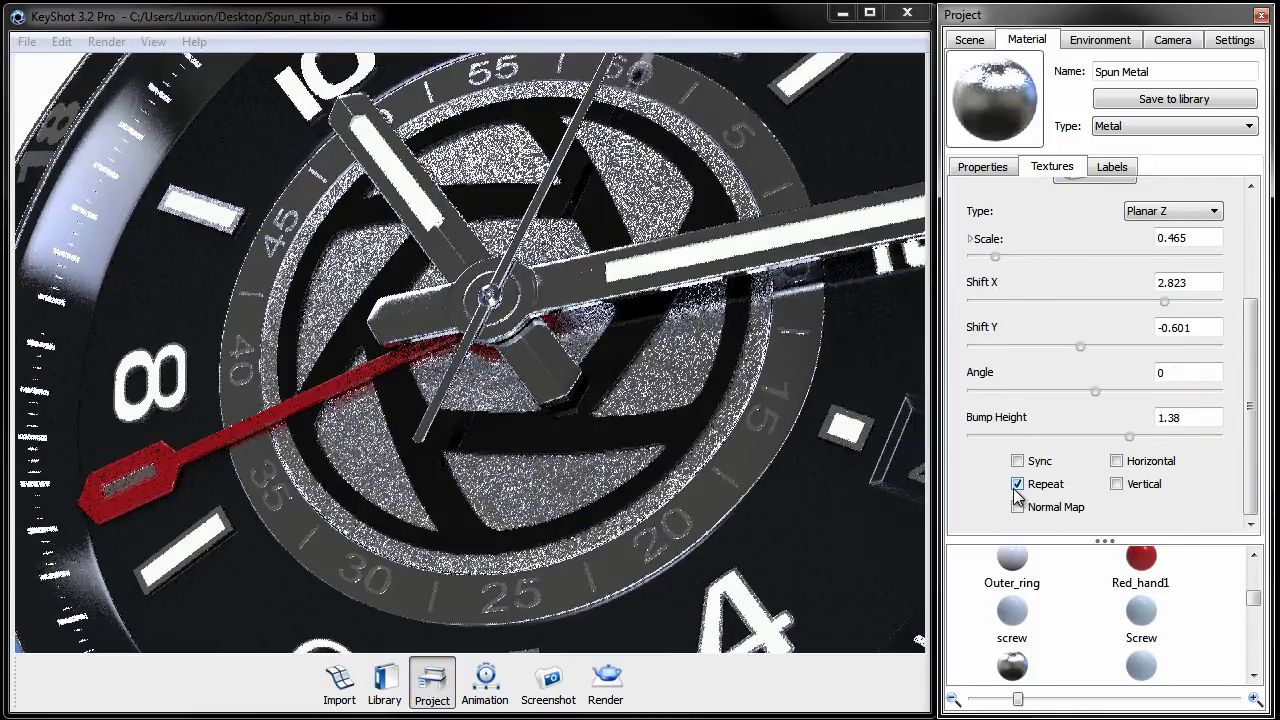
left_click(1017, 484)
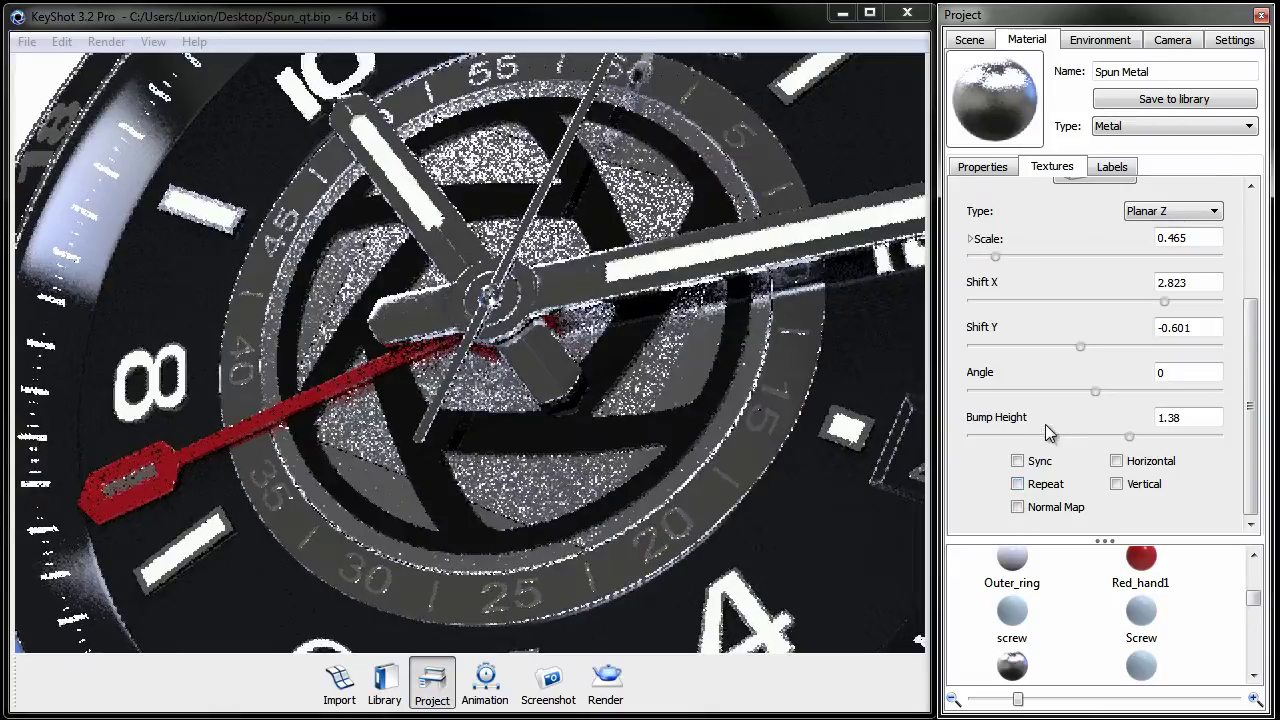
scroll(1046, 430, "up", 3)
scroll(1045, 424, "up", 1)
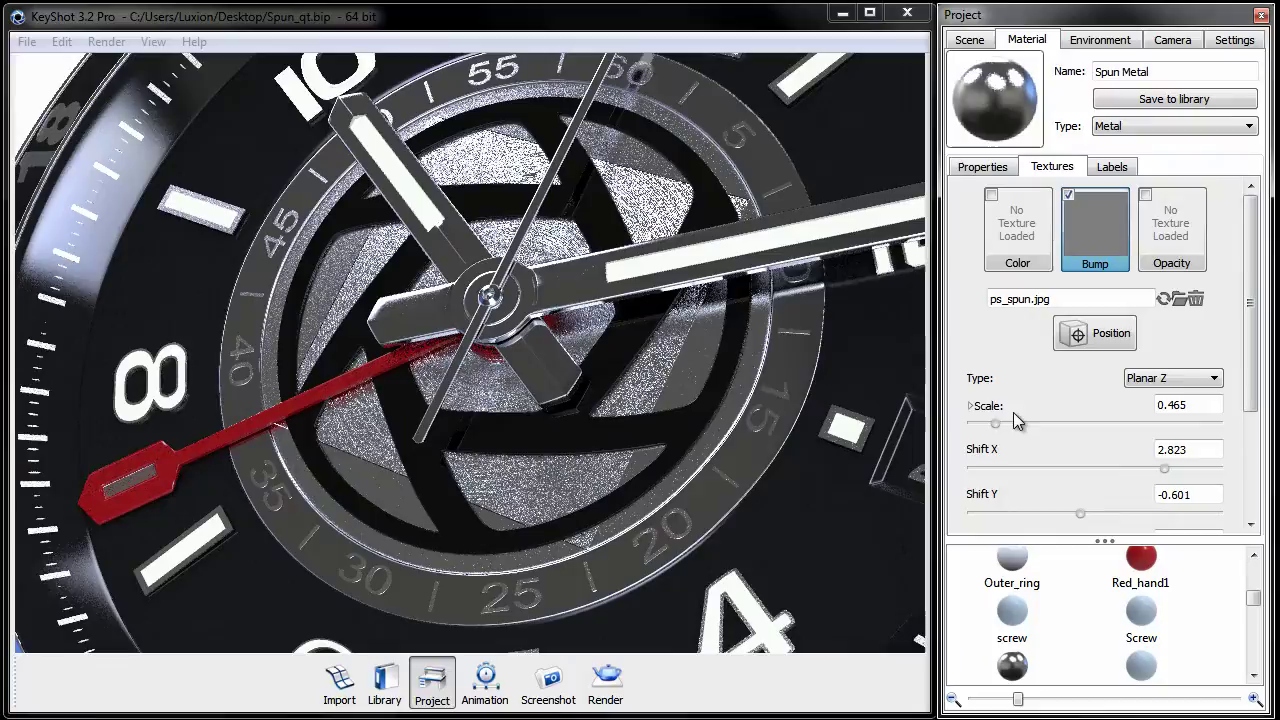
left_click_drag(997, 422, 1005, 424)
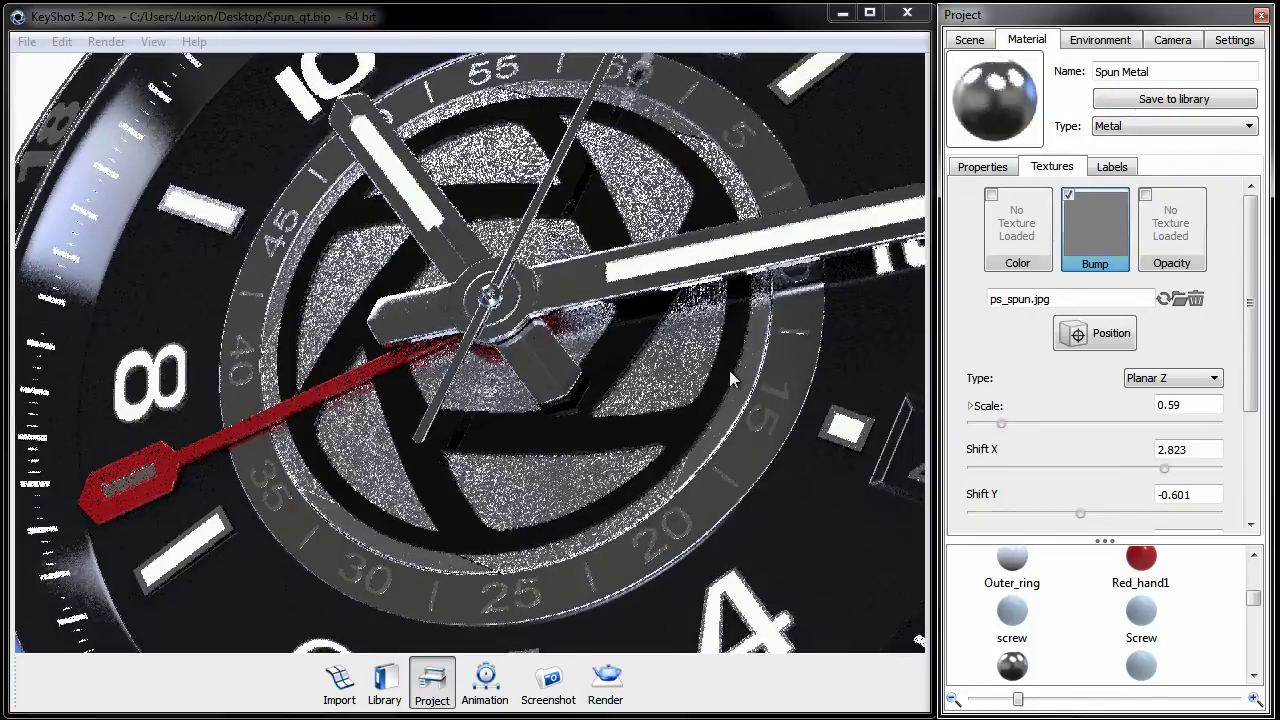
left_click(1194, 404)
scroll(1194, 404, "up", 3)
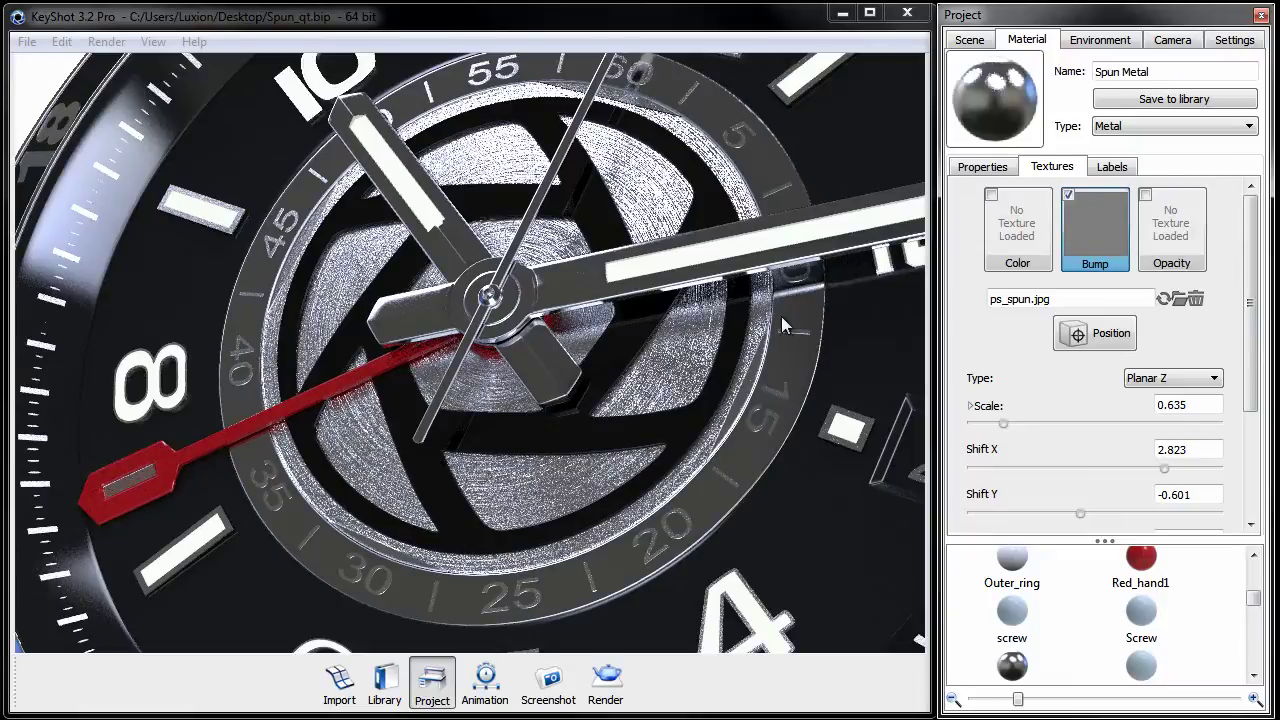
right_click(547, 360)
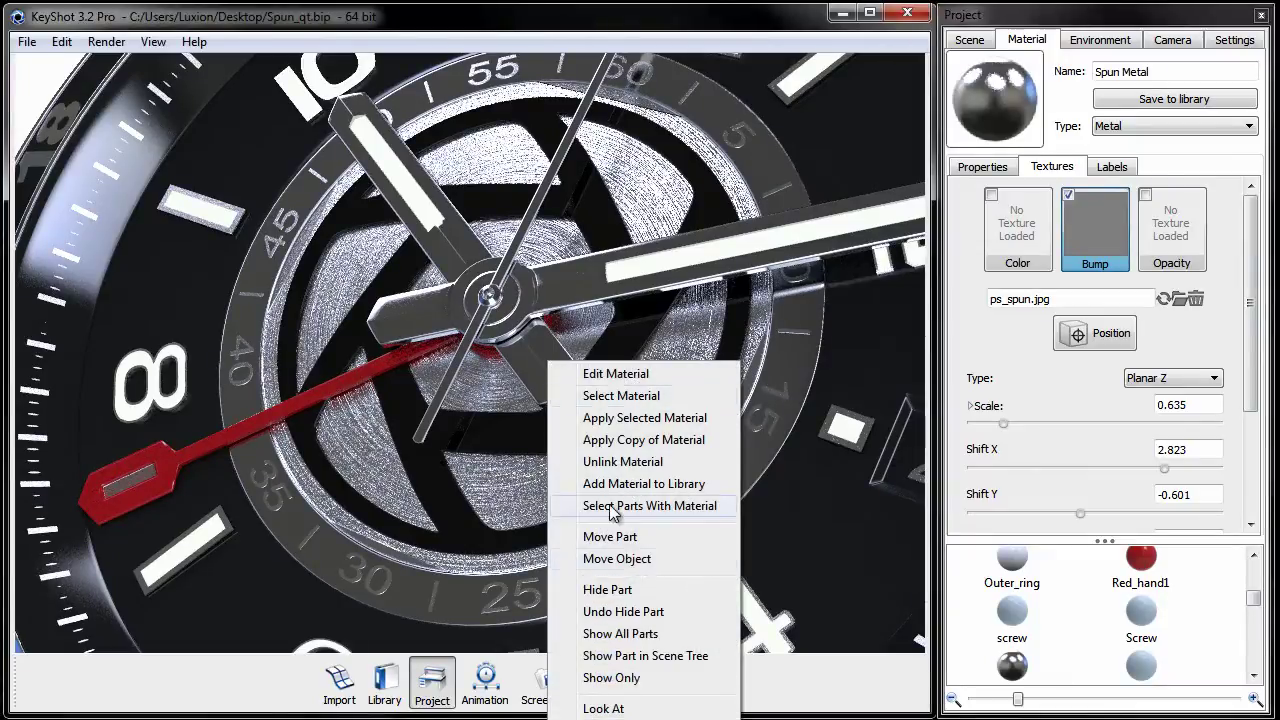
left_click(640, 590)
right_click(549, 294)
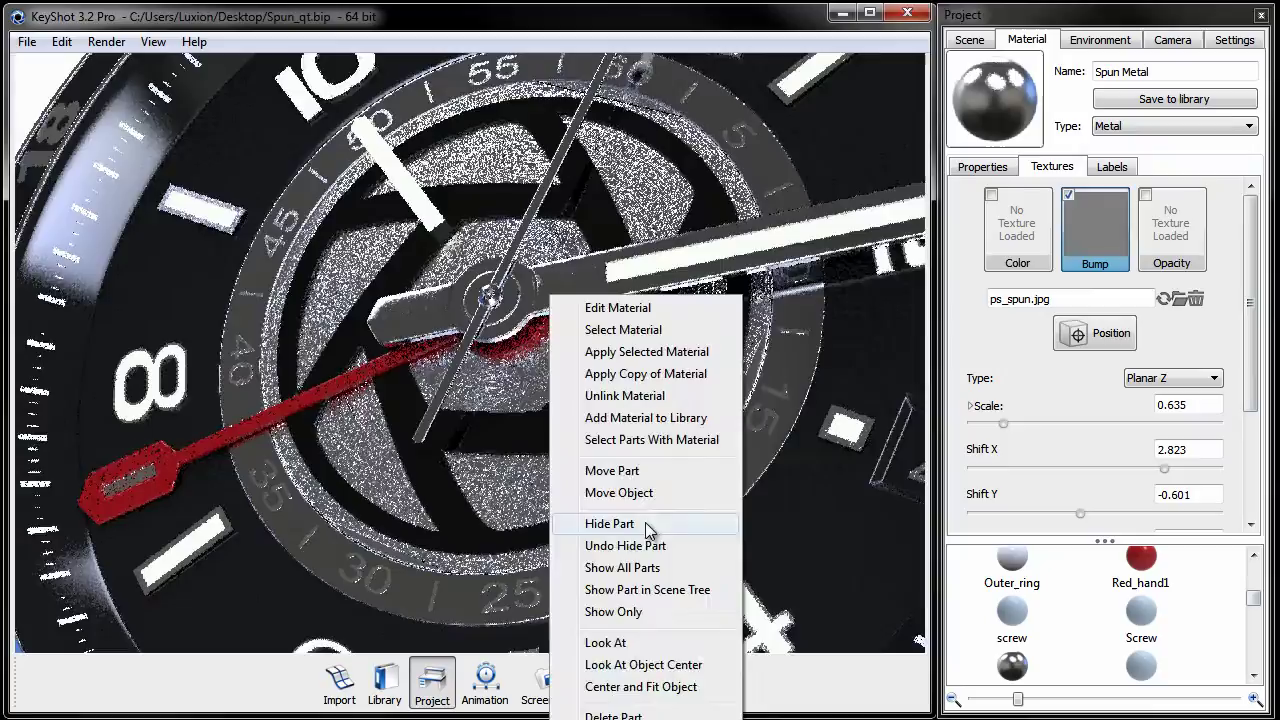
left_click(647, 528)
right_click(507, 308)
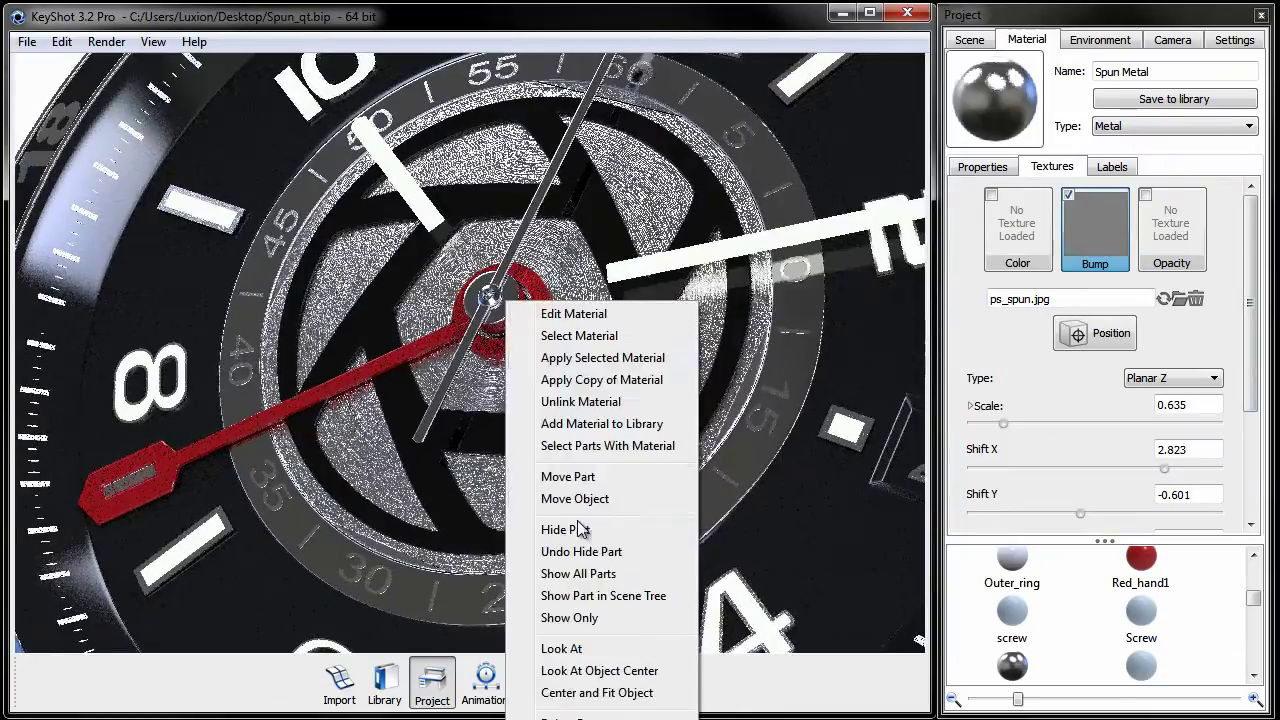
left_click(580, 530)
right_click(605, 342)
left_click(665, 571)
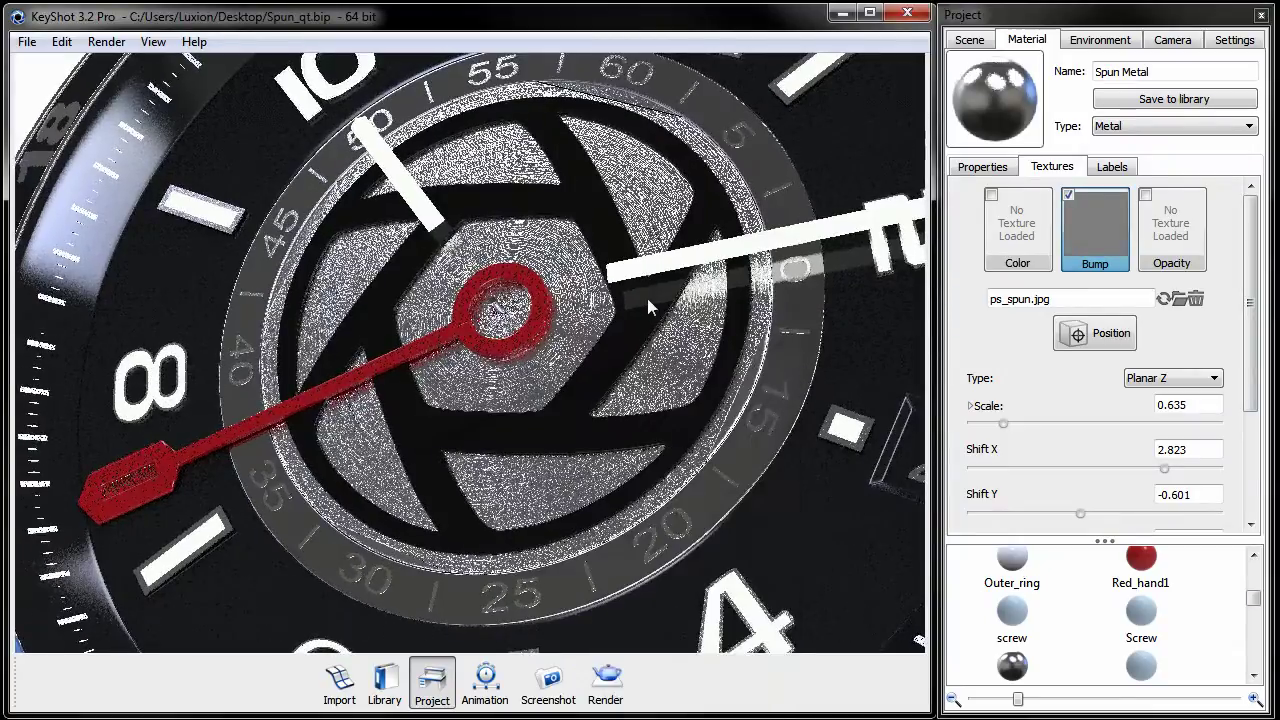
right_click(629, 266)
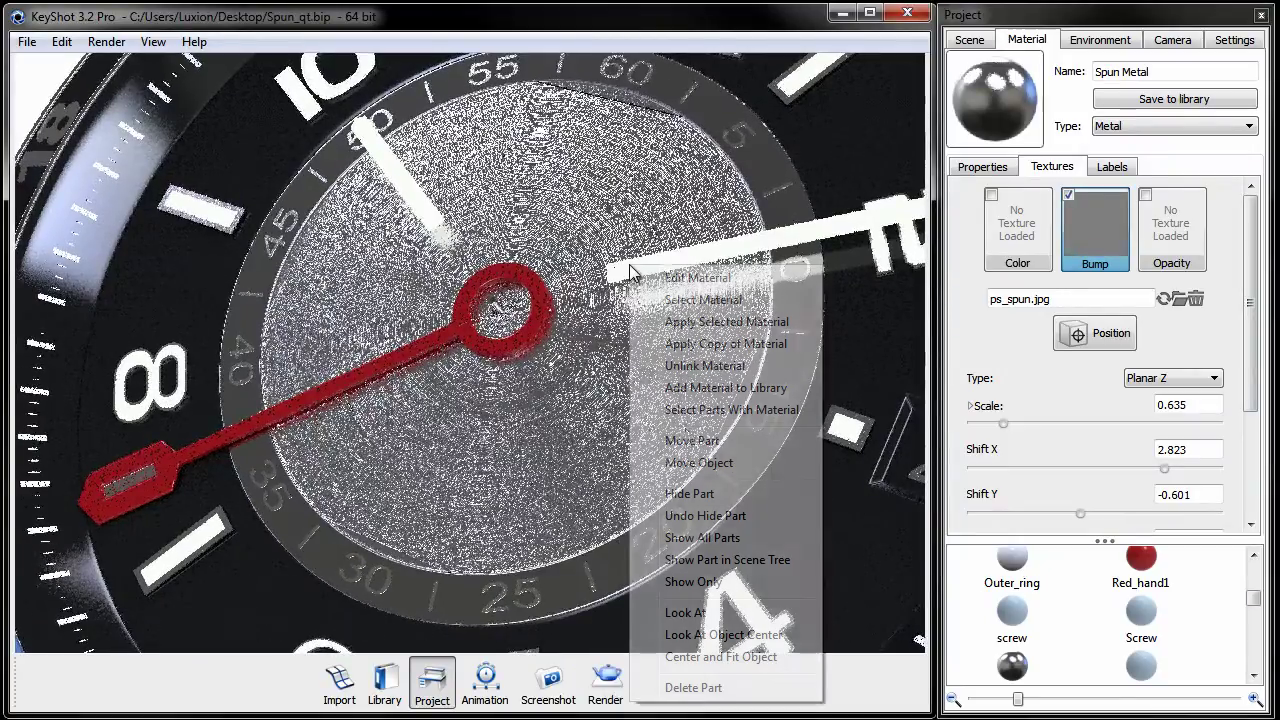
right_click(541, 306)
left_click(580, 531)
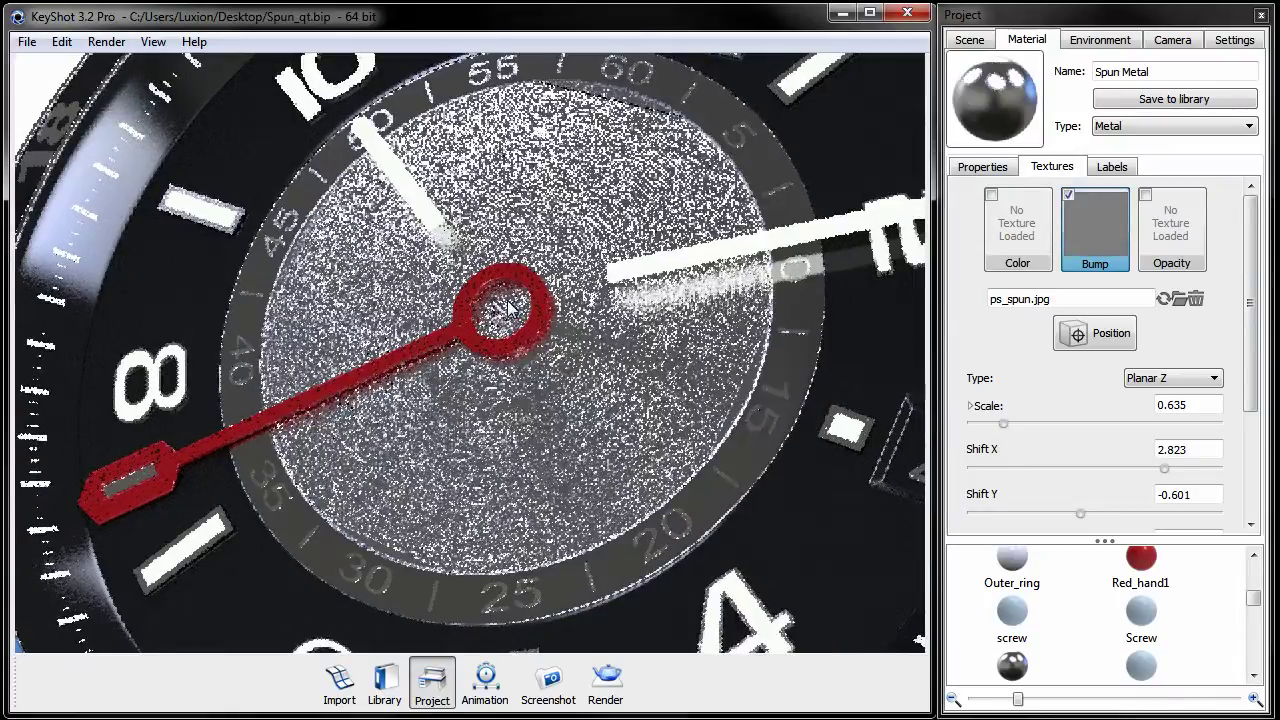
right_click(539, 306)
left_click(601, 536)
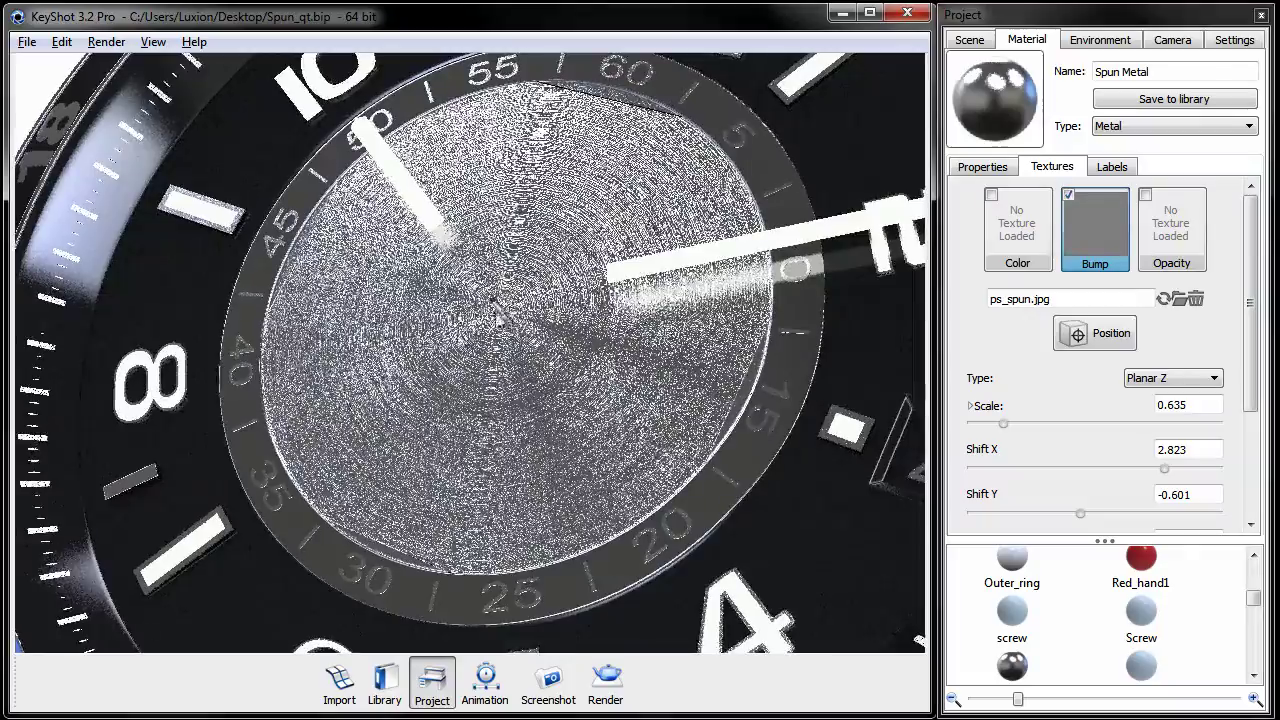
scroll(501, 318, "up", 10)
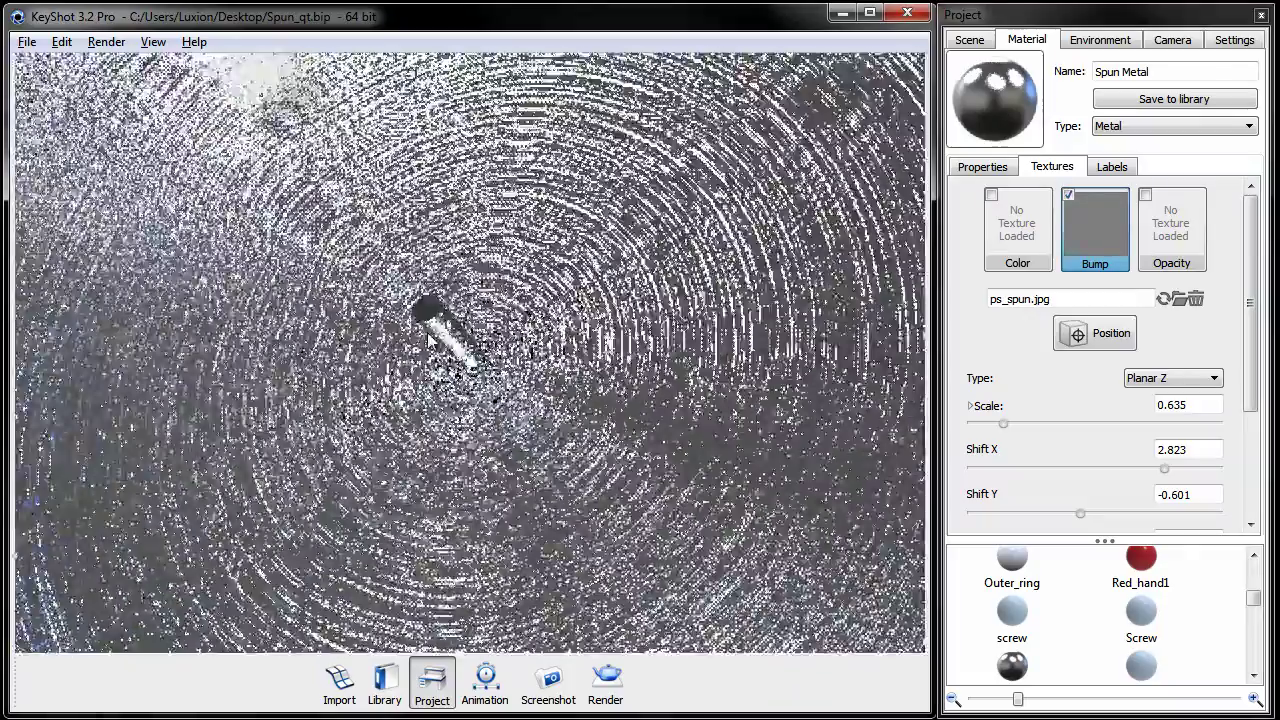
left_click_drag(762, 362, 490, 380)
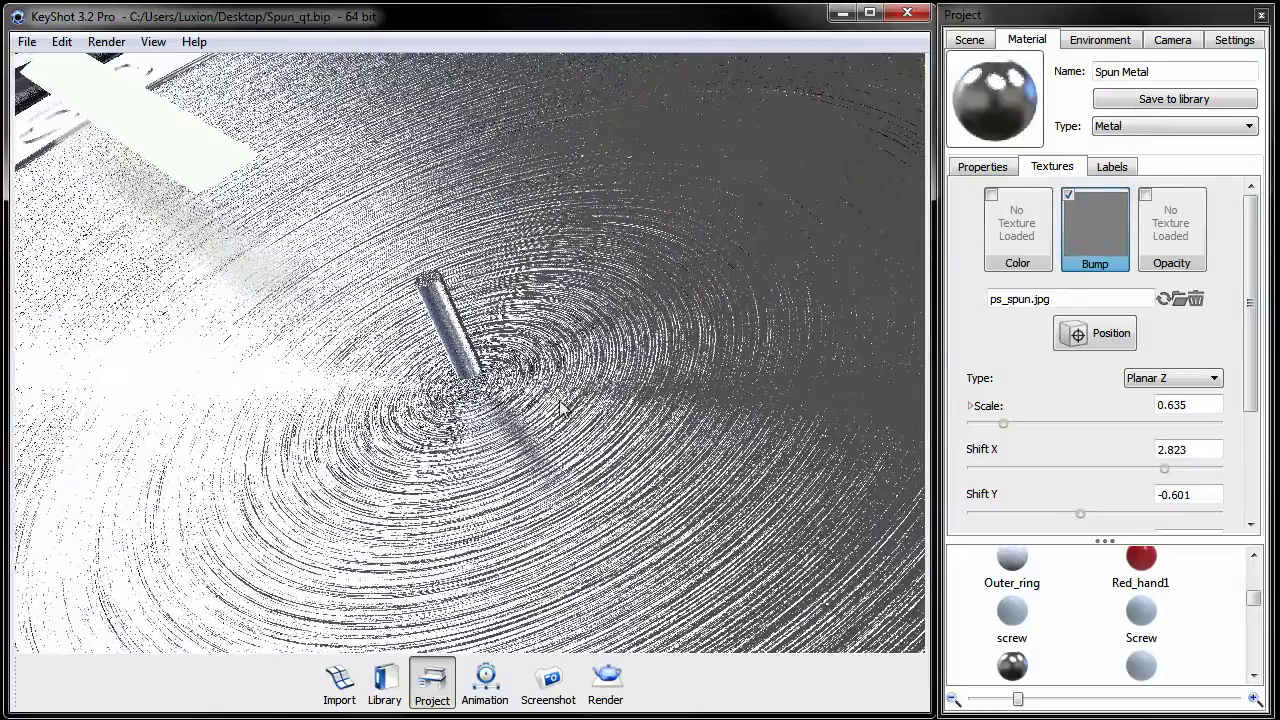
Start interactive positioning and drop the spun texture roughly on the dial.
left_click(1113, 335)
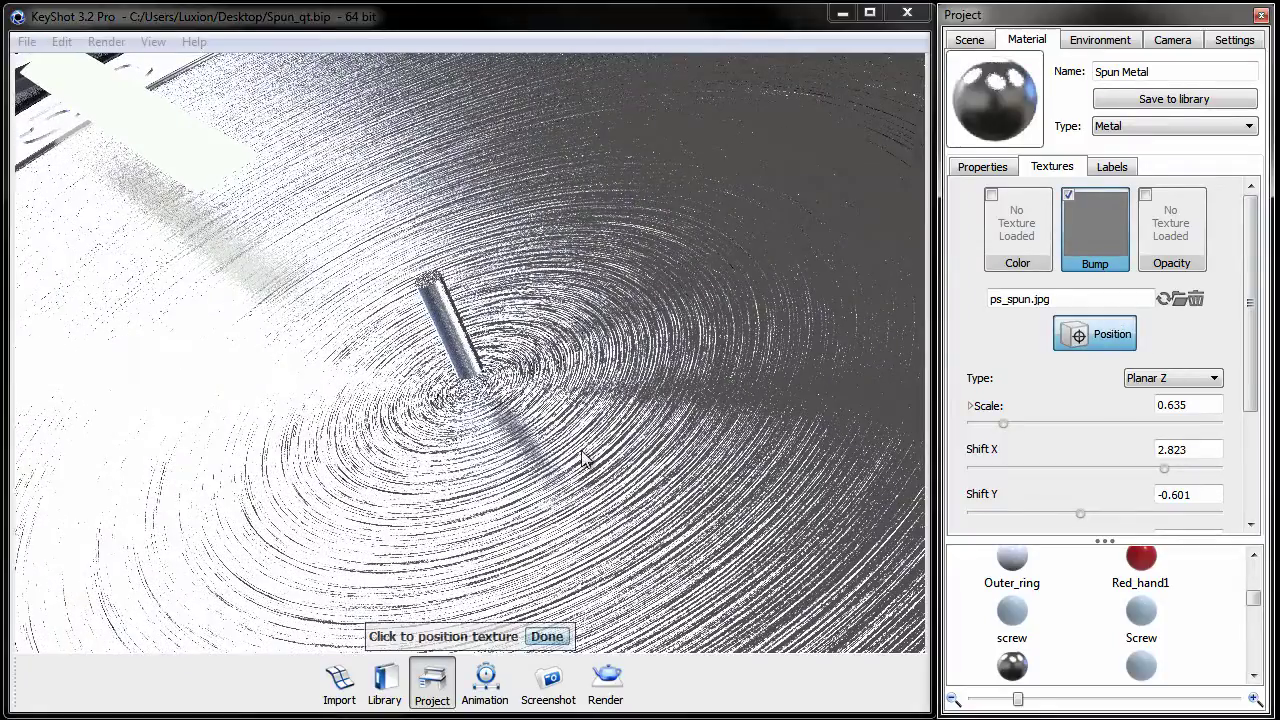
left_click_drag(576, 330, 553, 494)
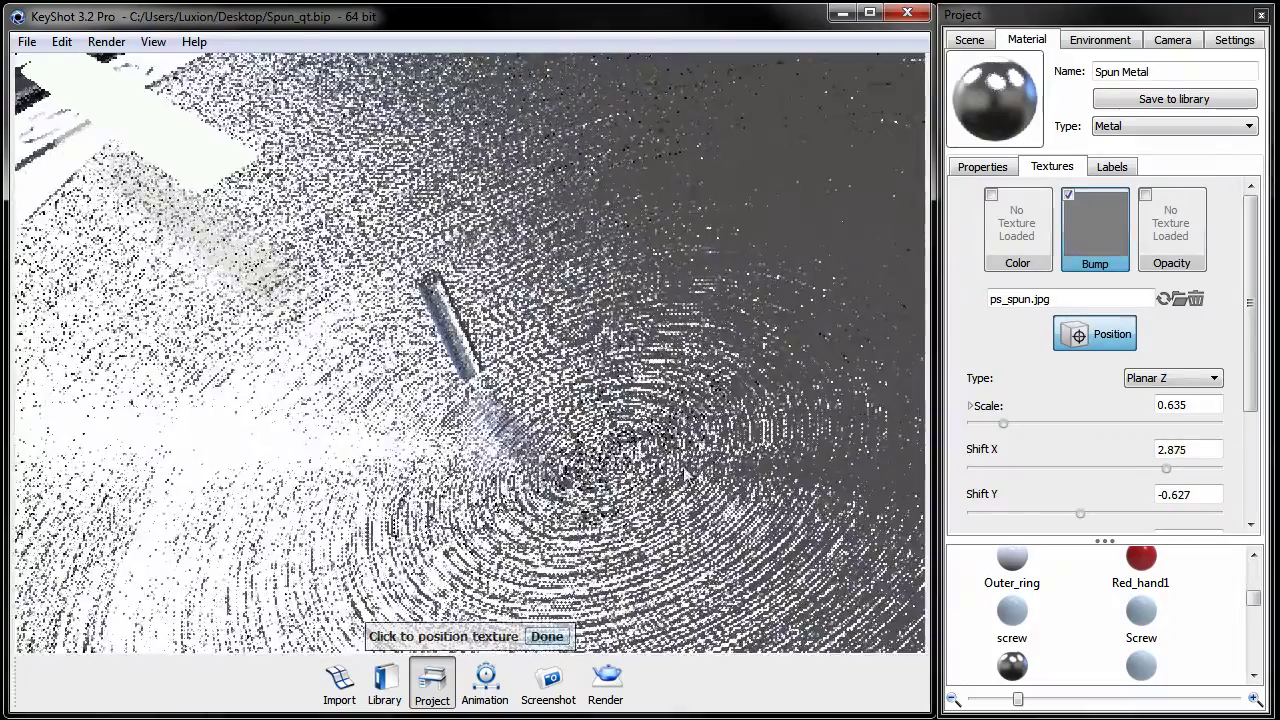
scroll(553, 494, "down", 5)
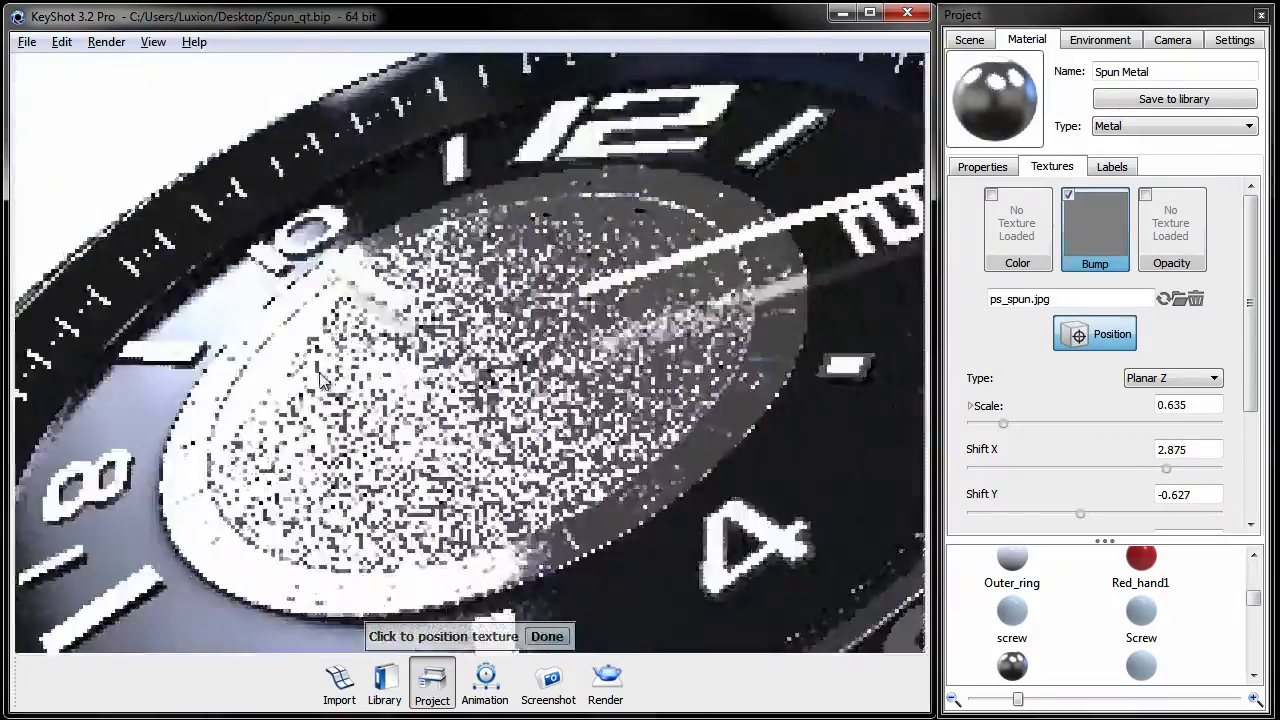
left_click_drag(320, 380, 458, 497)
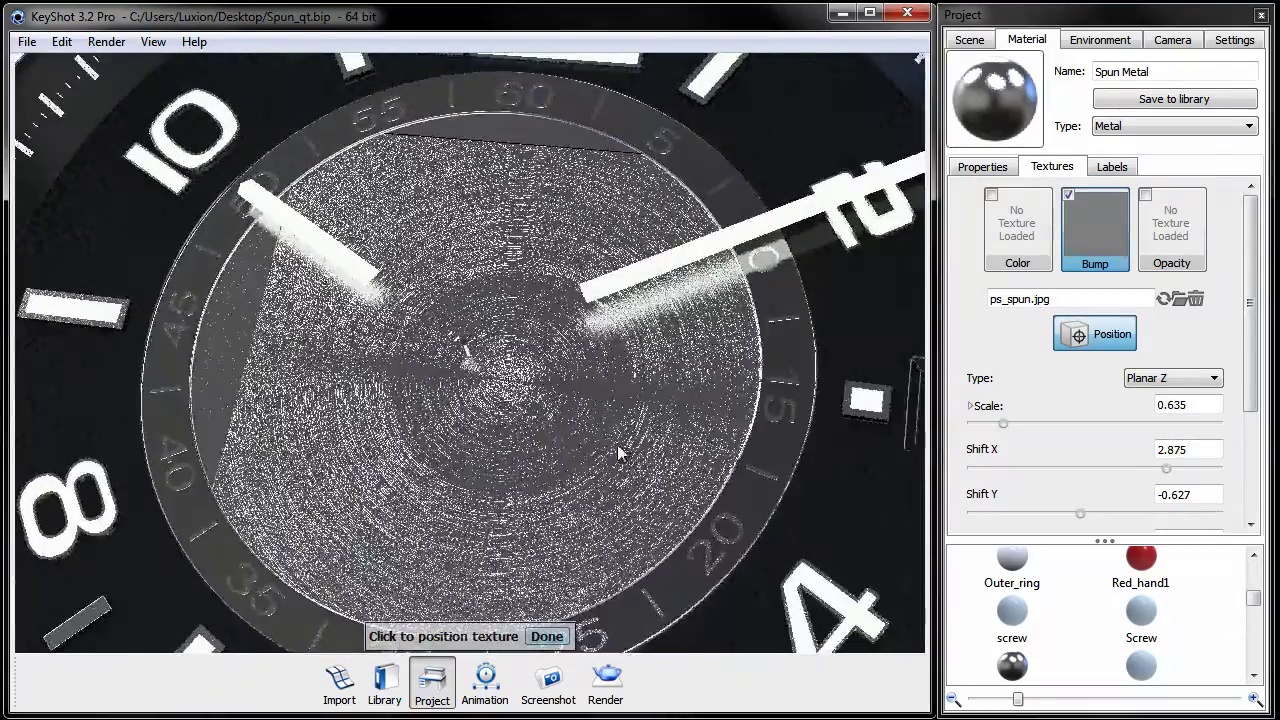
left_click(617, 444)
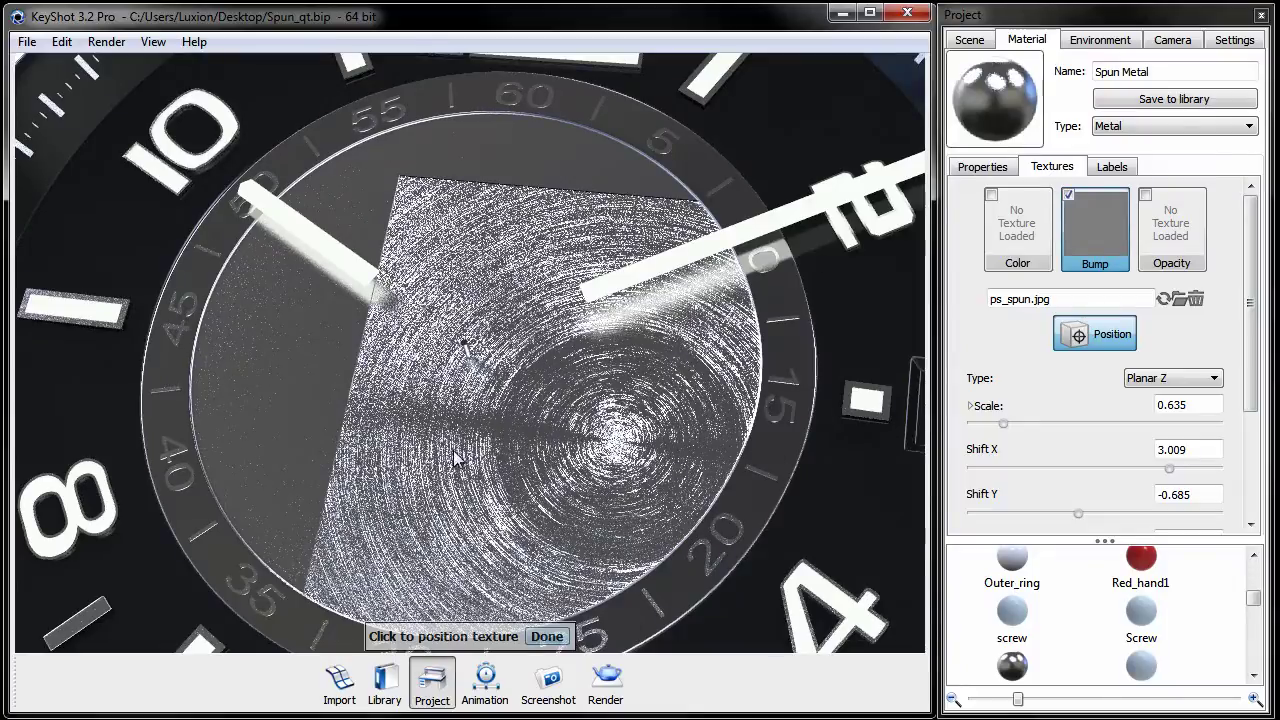
Aim the camera at the dial and centre the spun rings on the pin (Shift X 2.824, Shift Y -0.601).
right_click(468, 356)
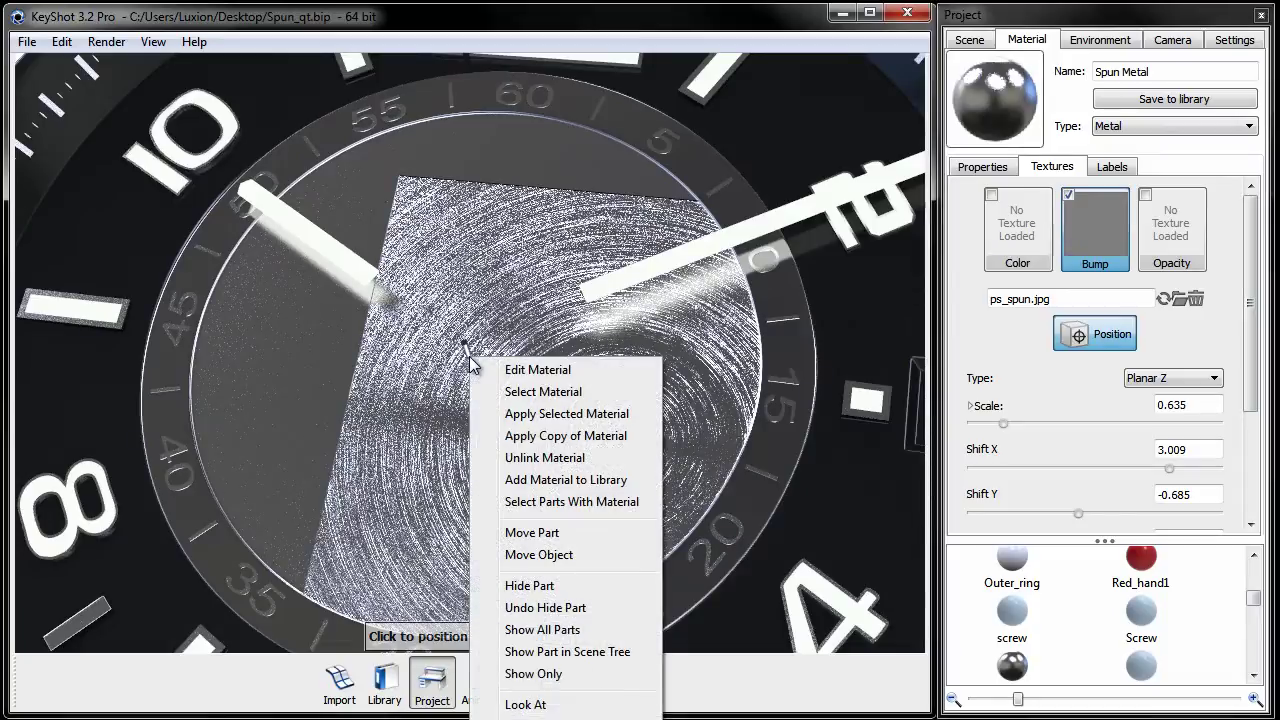
left_click(527, 705)
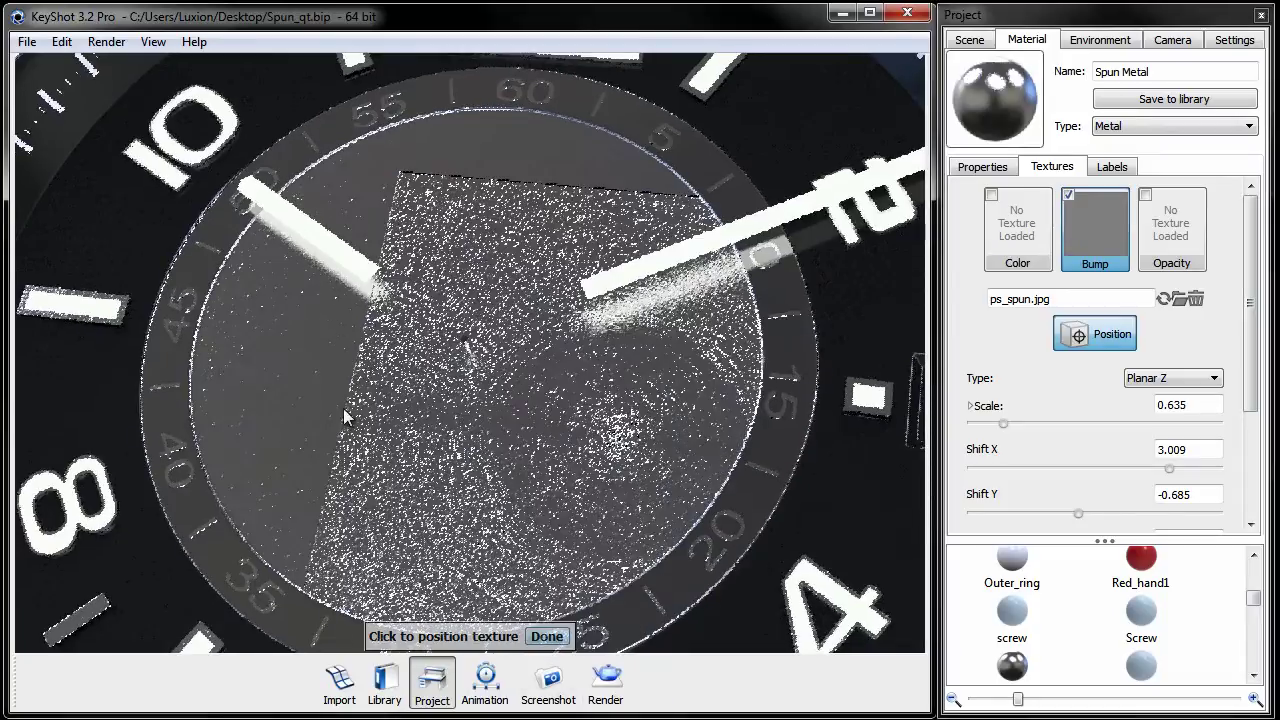
scroll(355, 378, "up", 10)
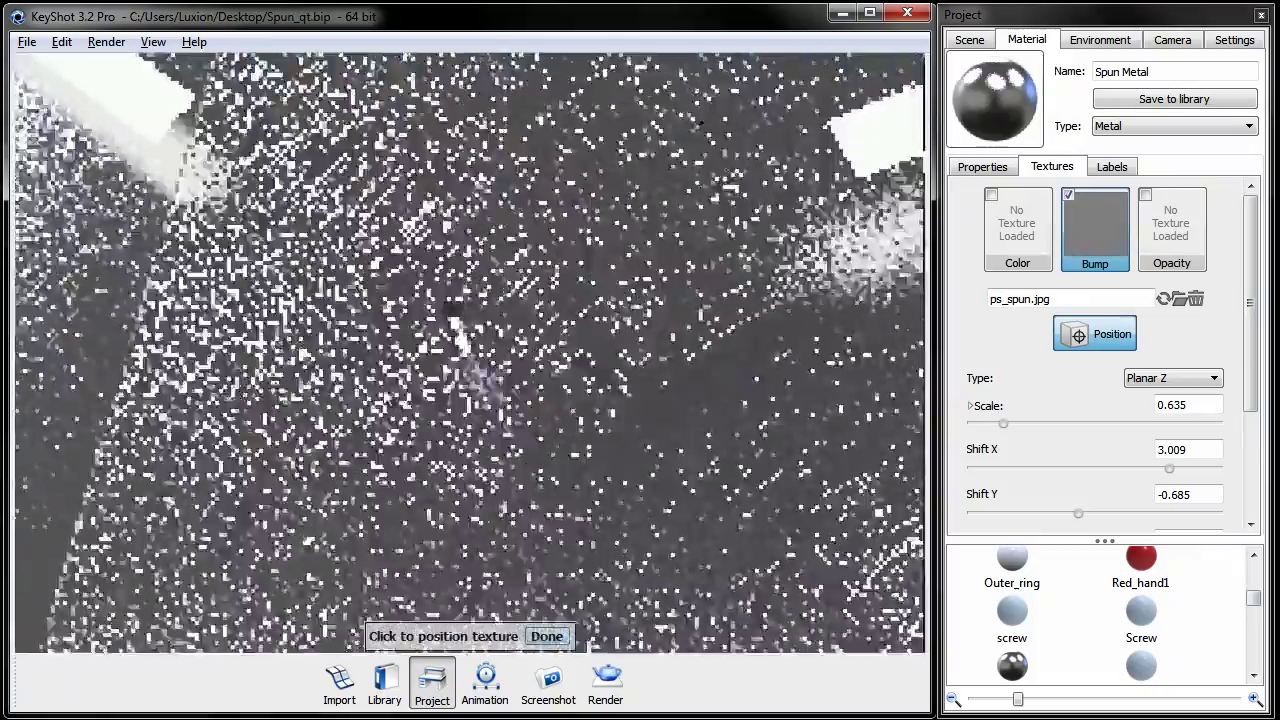
scroll(270, 392, "up", 8)
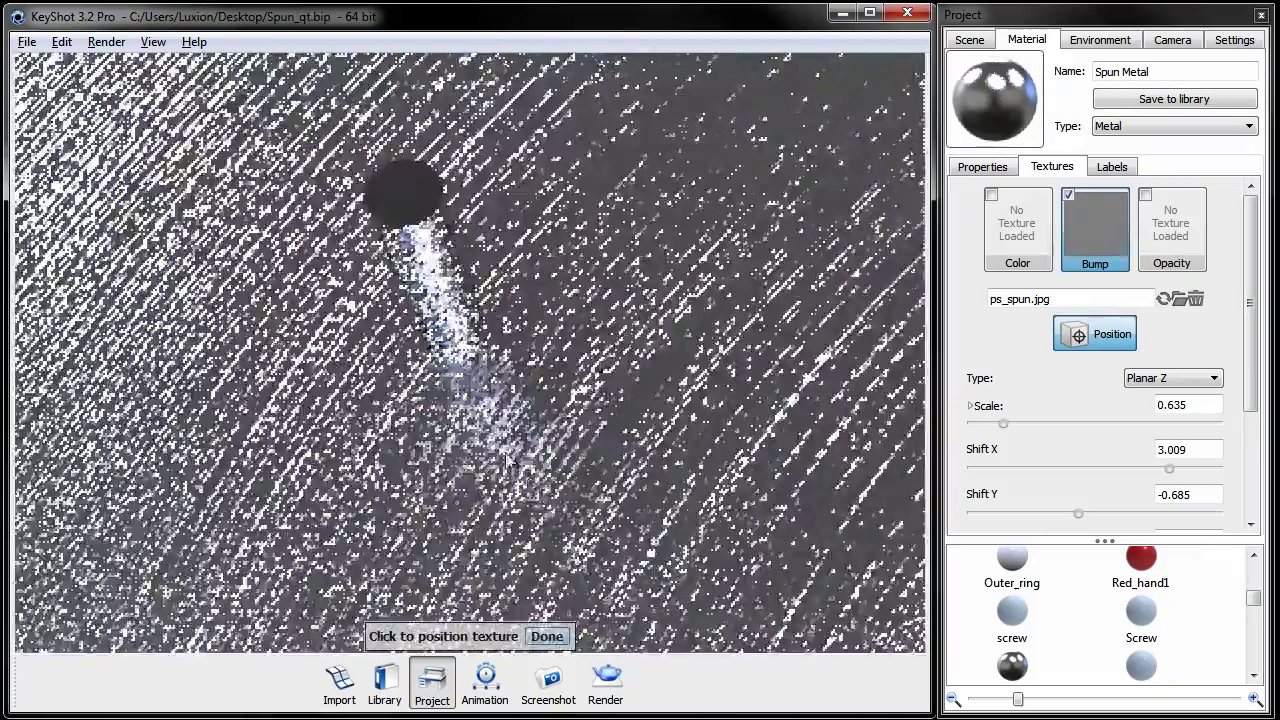
scroll(462, 368, "up", 5)
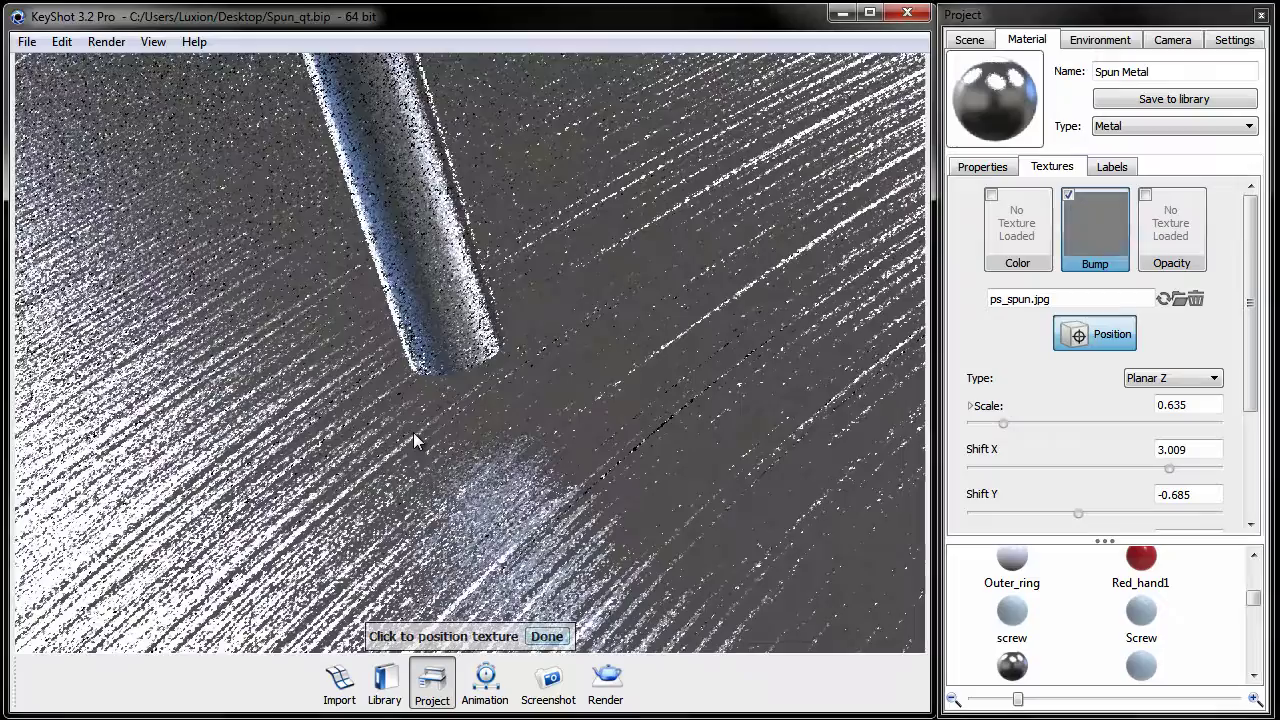
scroll(505, 410, "up", 4)
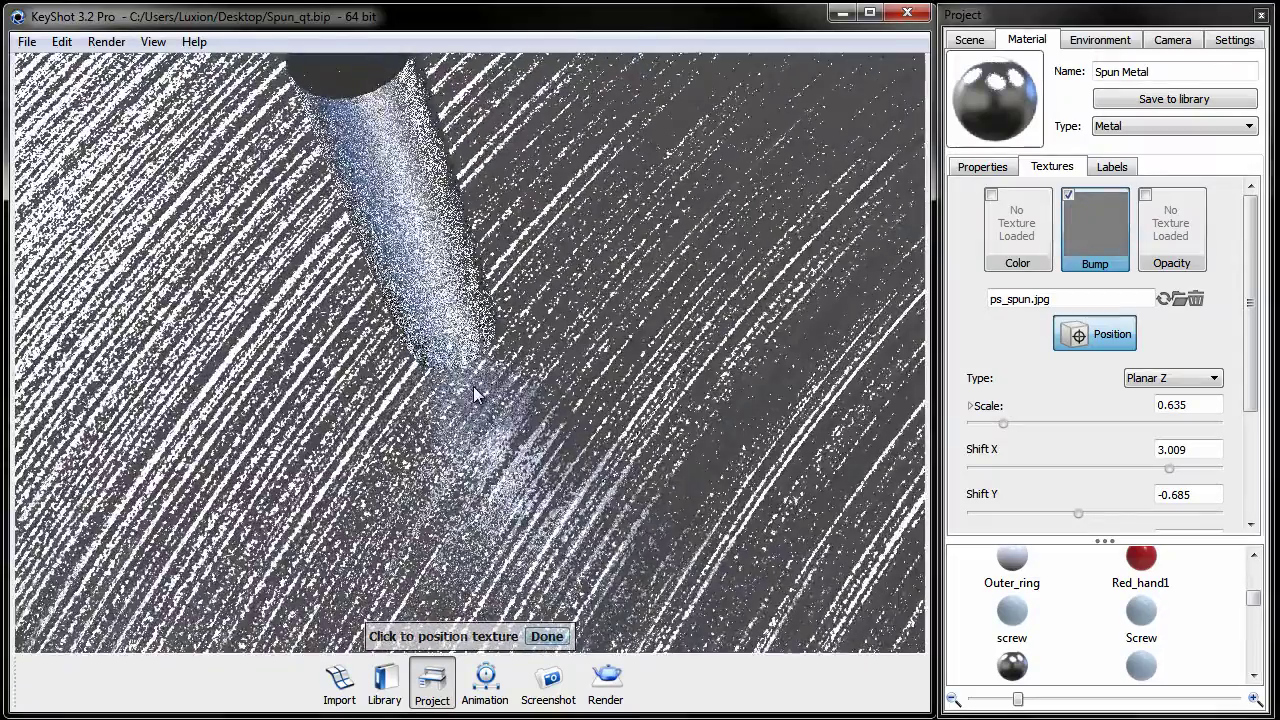
left_click(473, 386)
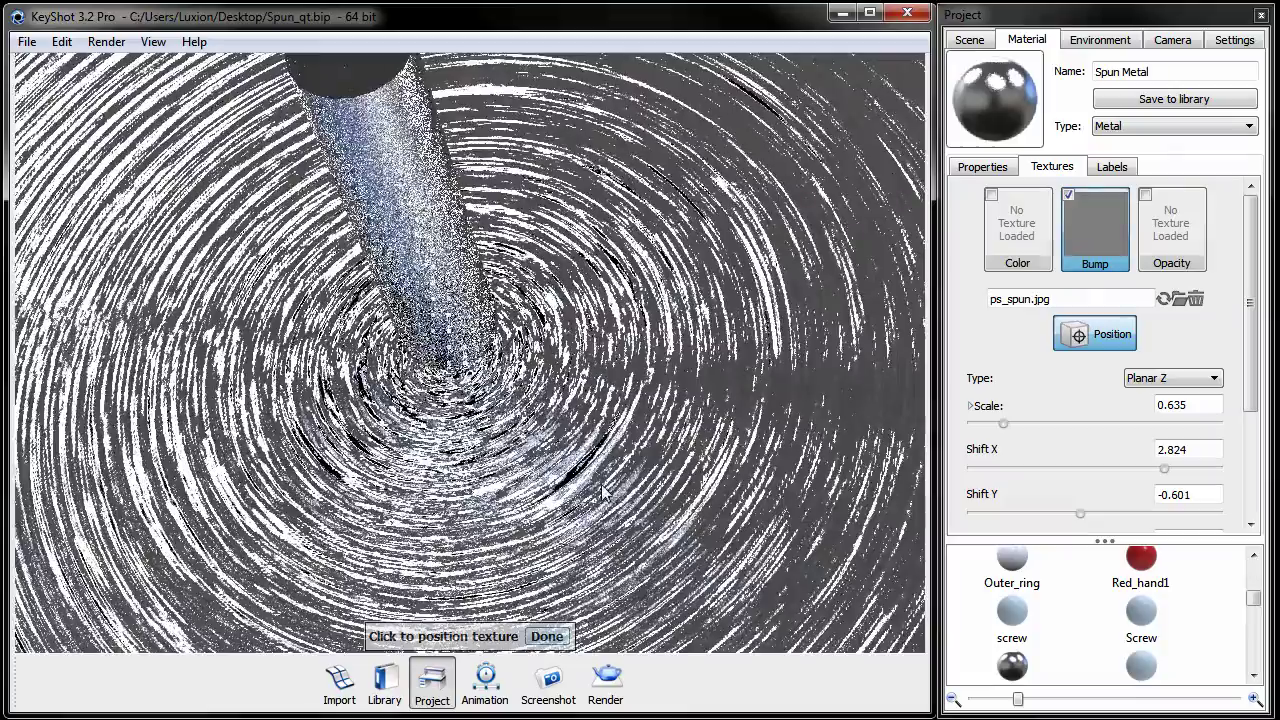
left_click_drag(420, 440, 490, 497)
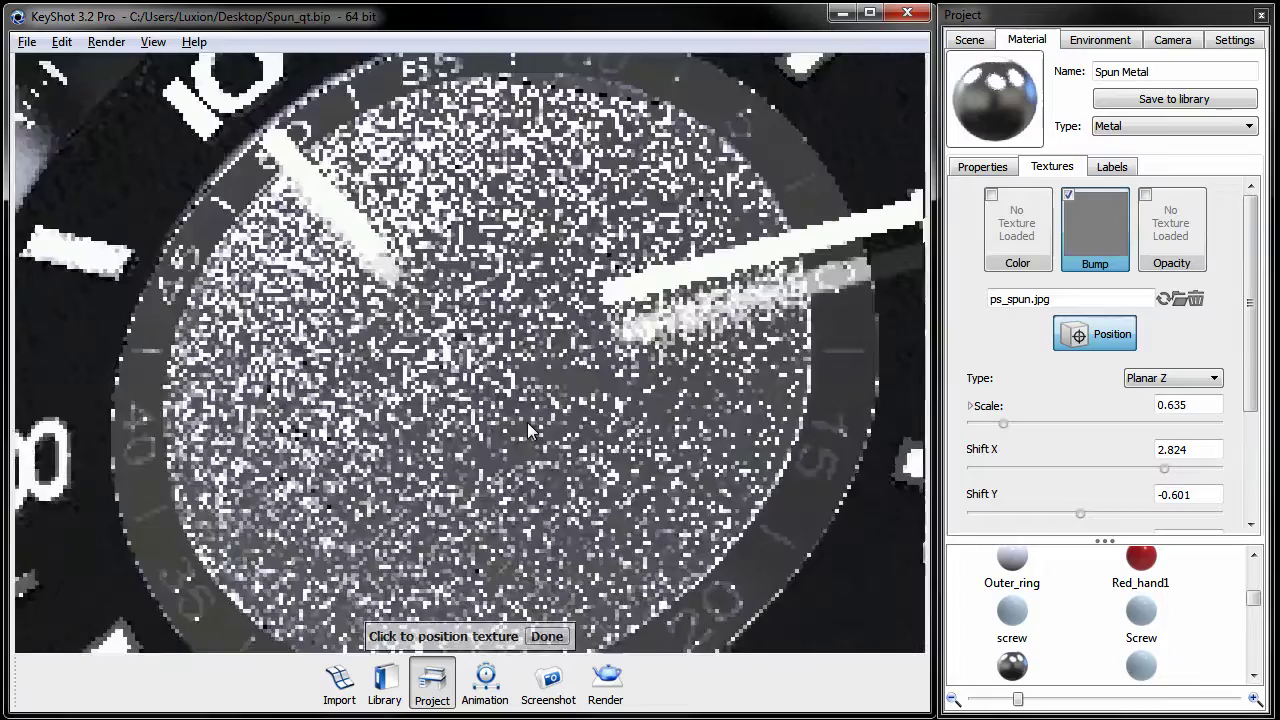
Finish positioning ps_spun.jpg and change its Scale from 0.635 to 0.68, trying 0.65 first.
left_click(549, 637)
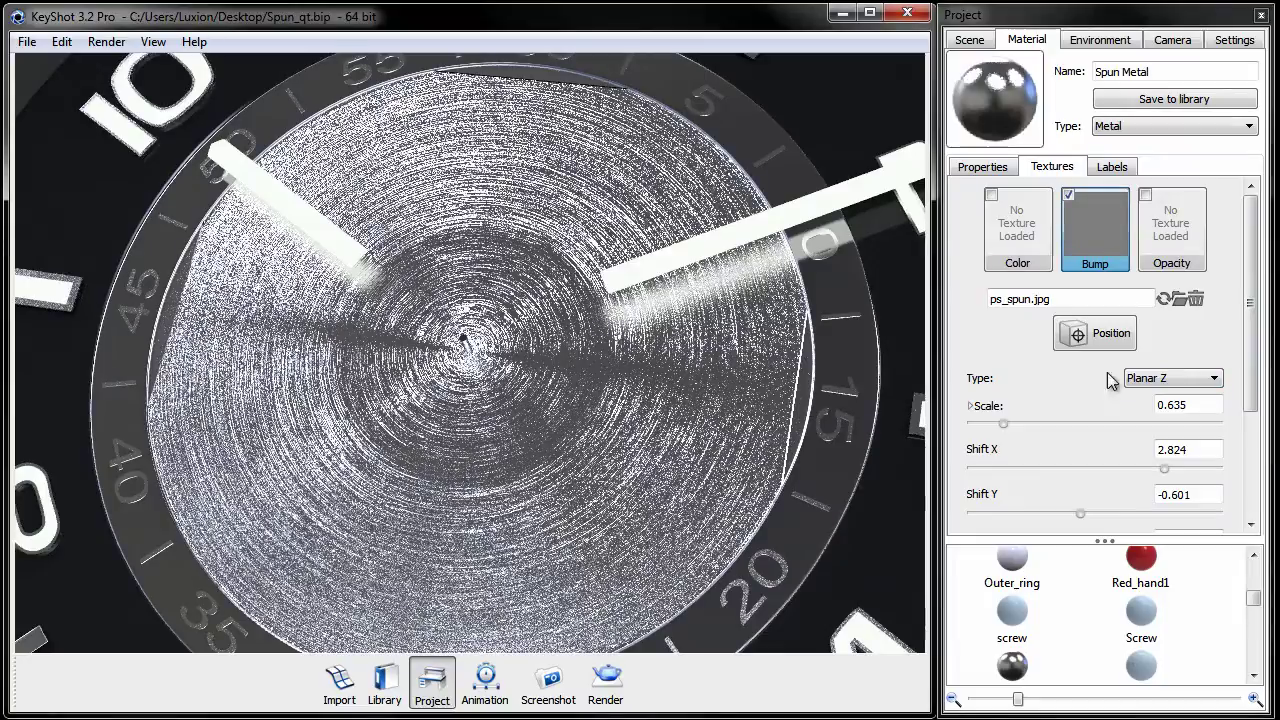
left_click(1205, 405)
key("BackSpace")
key("BackSpace")
type("5")
key("Return")
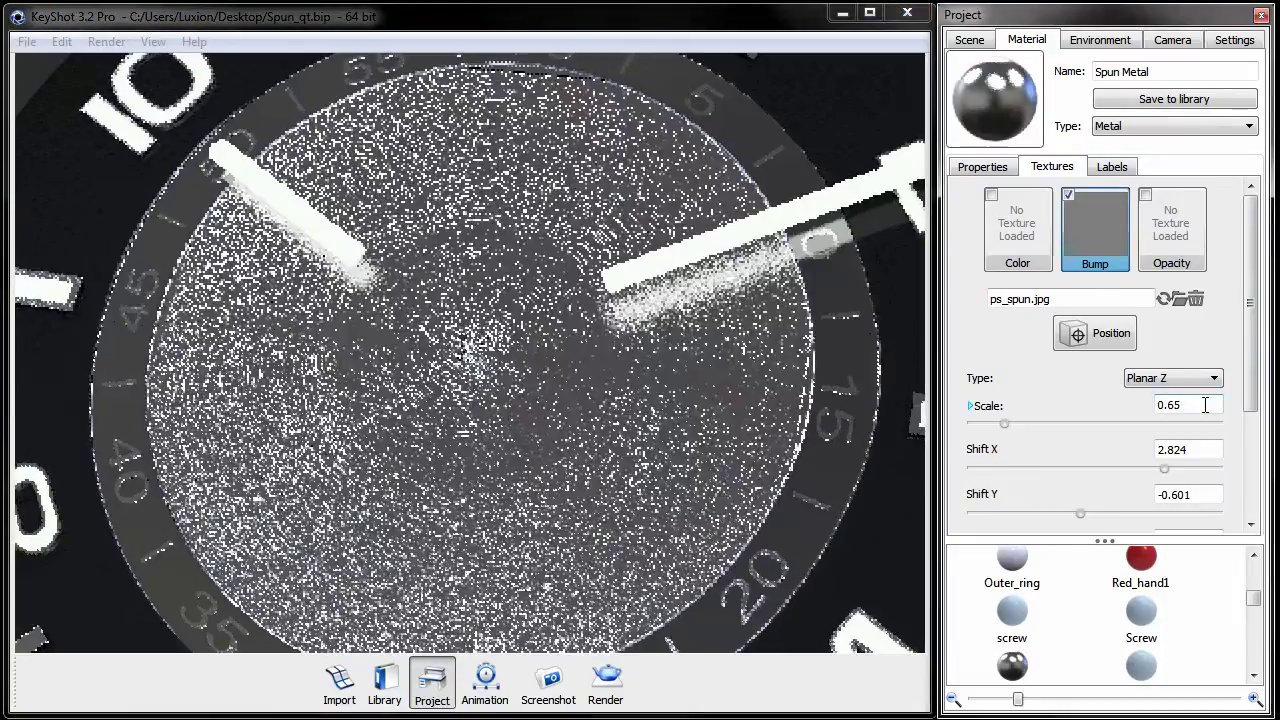
key("BackSpace")
type("65")
key("Return")
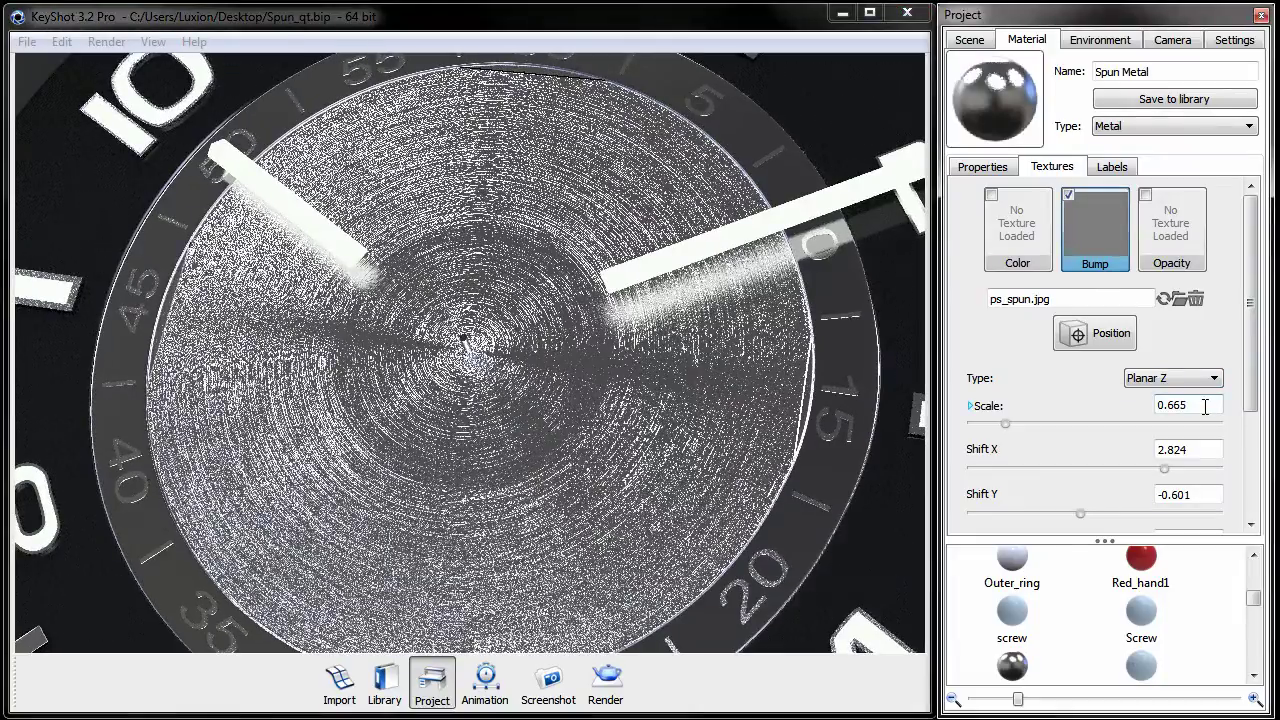
key("BackSpace")
key("BackSpace")
type("8")
key("Return")
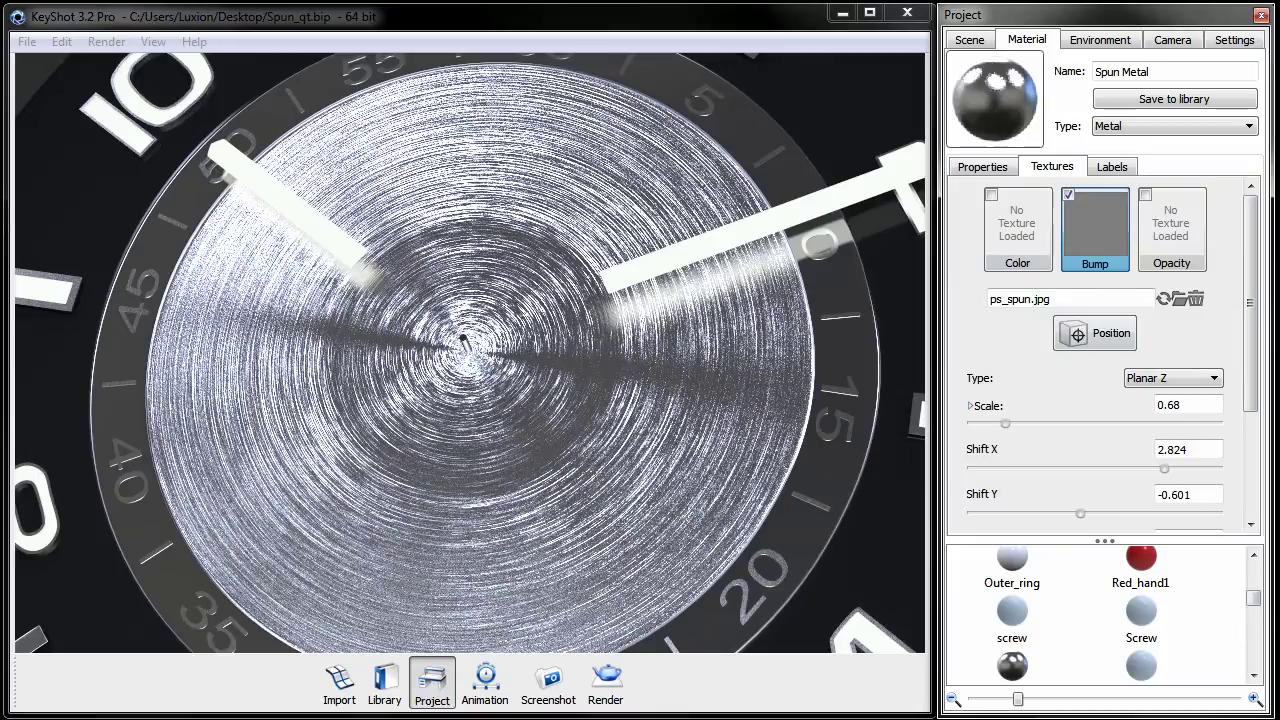
Drag the spun texture's Bump Height slider down from 1.38 to about 1.14.
left_click_drag(1251, 290, 1252, 423)
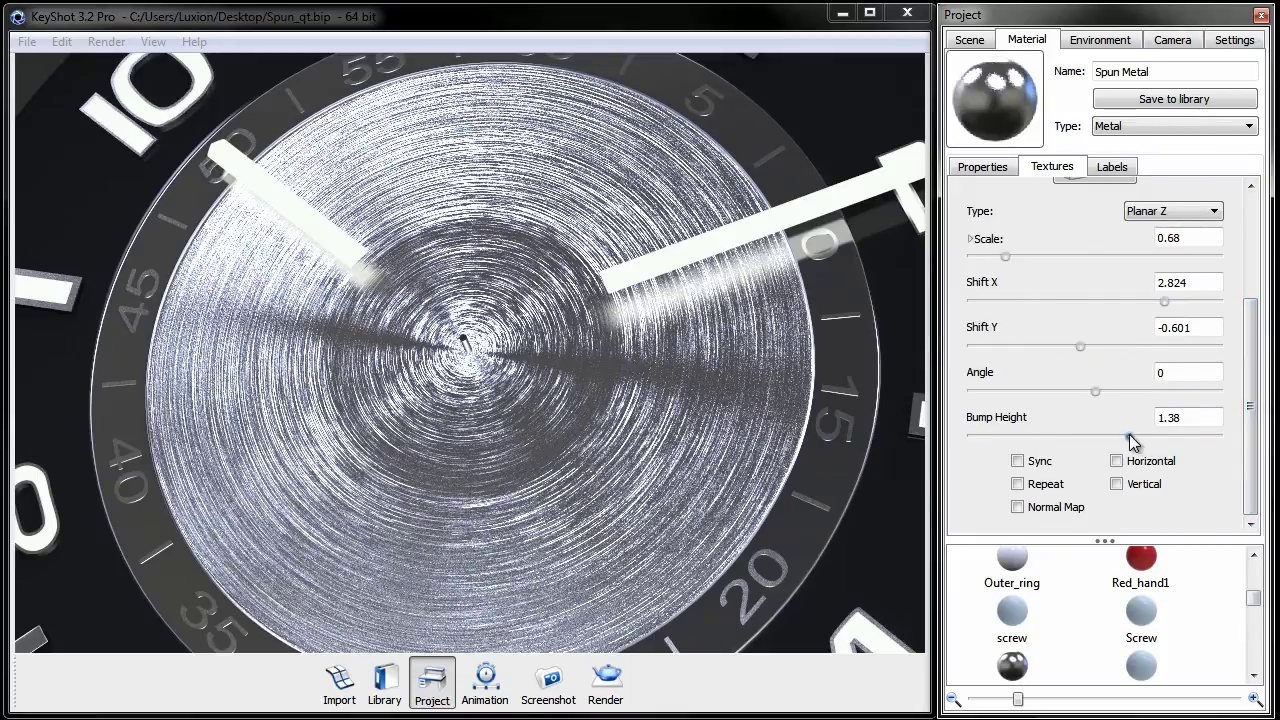
left_click_drag(1131, 442, 1116, 443)
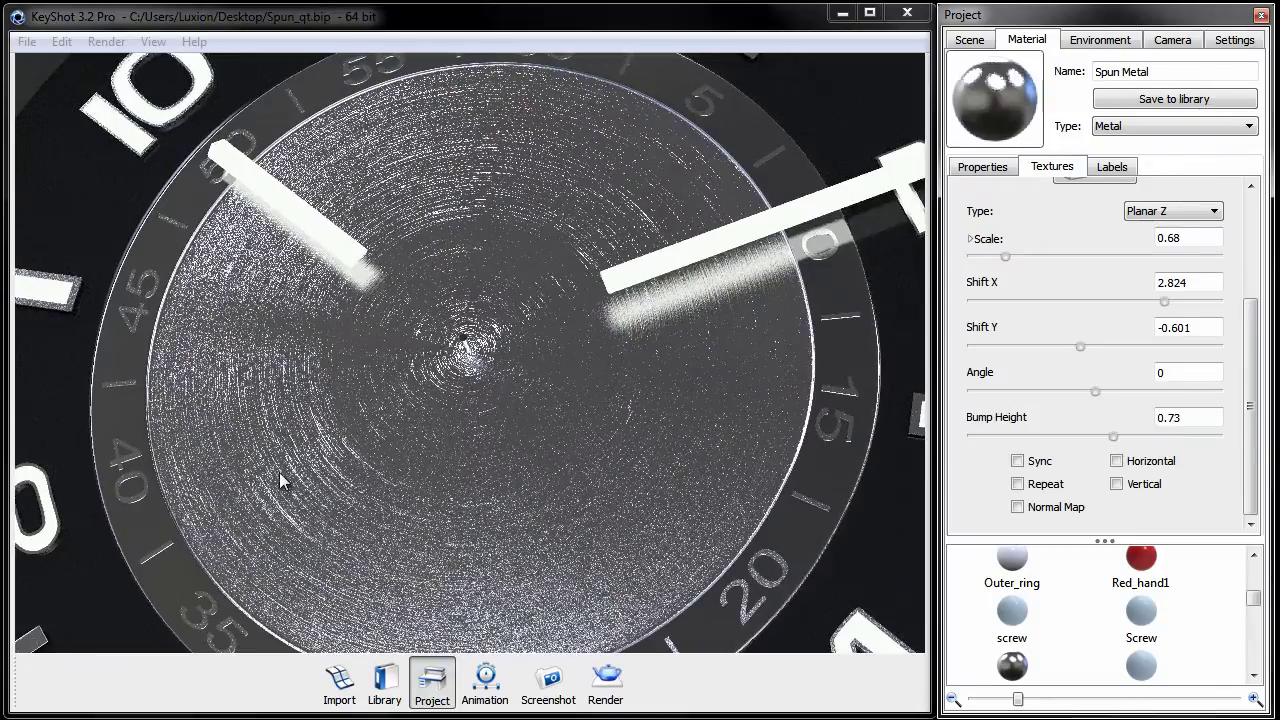
left_click_drag(1129, 432, 1158, 437)
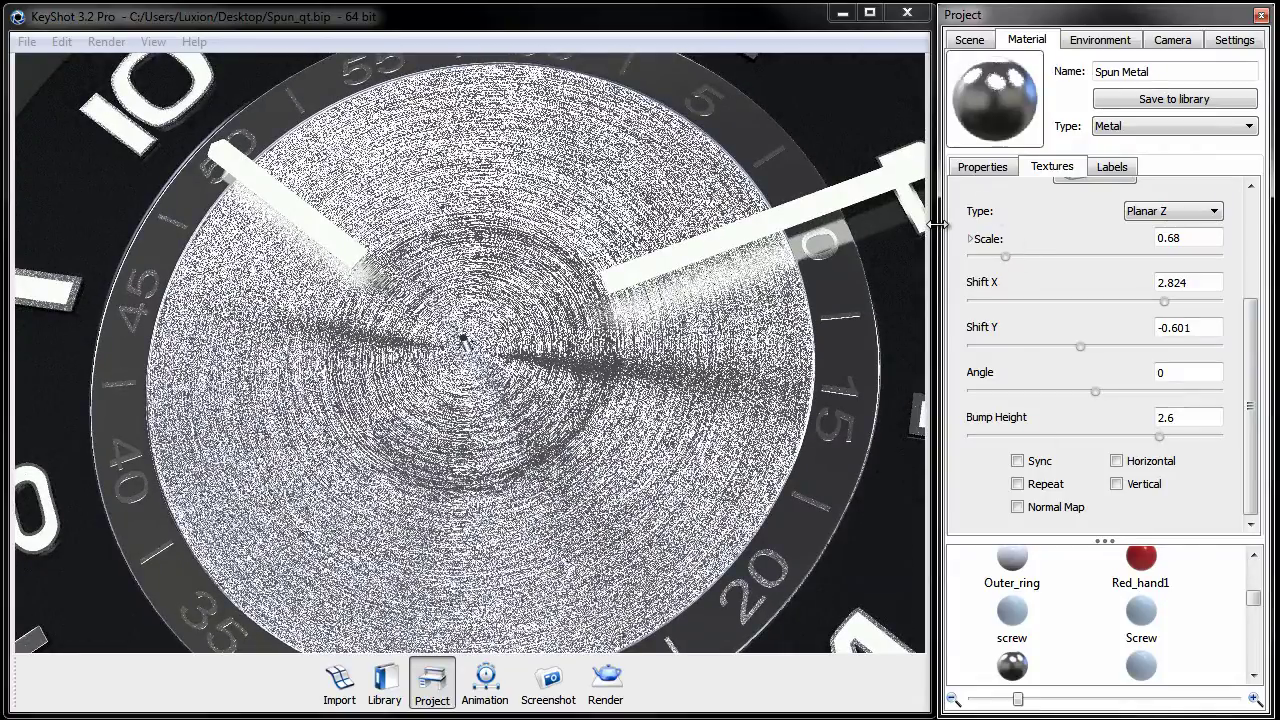
left_click_drag(1159, 436, 1125, 436)
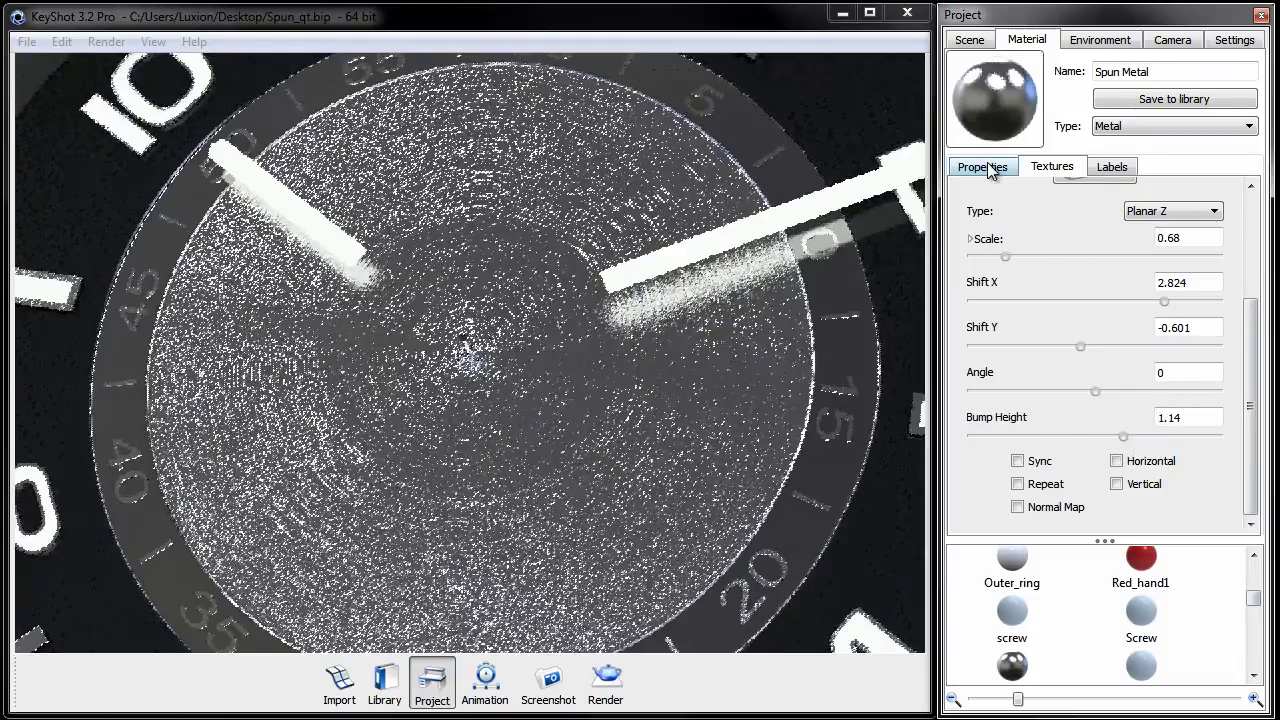
Set the Spun Metal roughness to 0.107 and raise the Bump Height to 2.52.
left_click(984, 167)
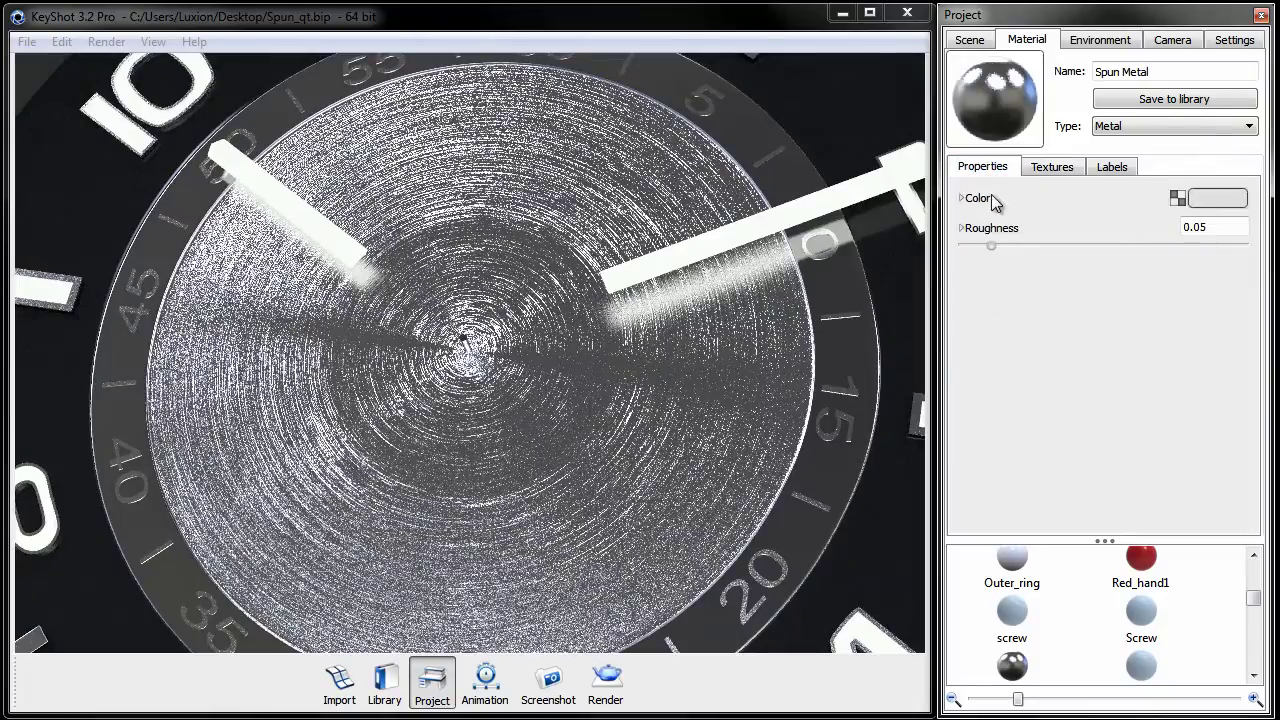
left_click_drag(993, 246, 951, 246)
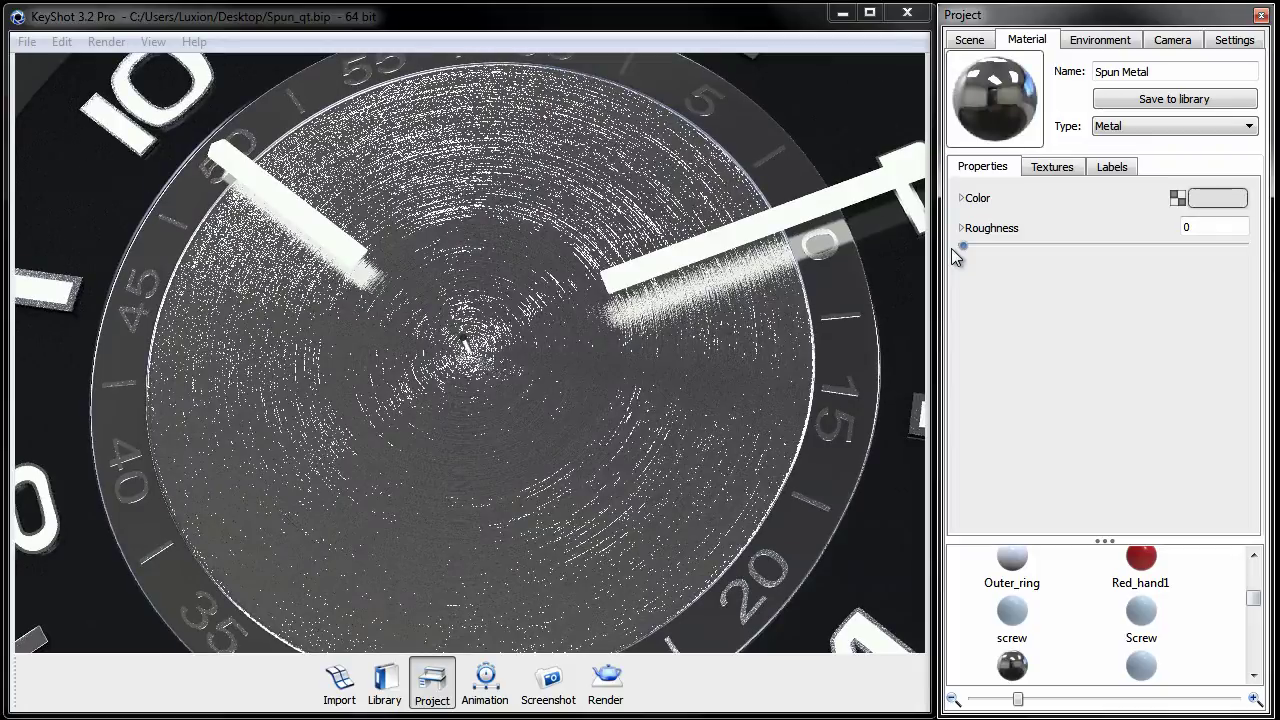
left_click_drag(951, 248, 1023, 256)
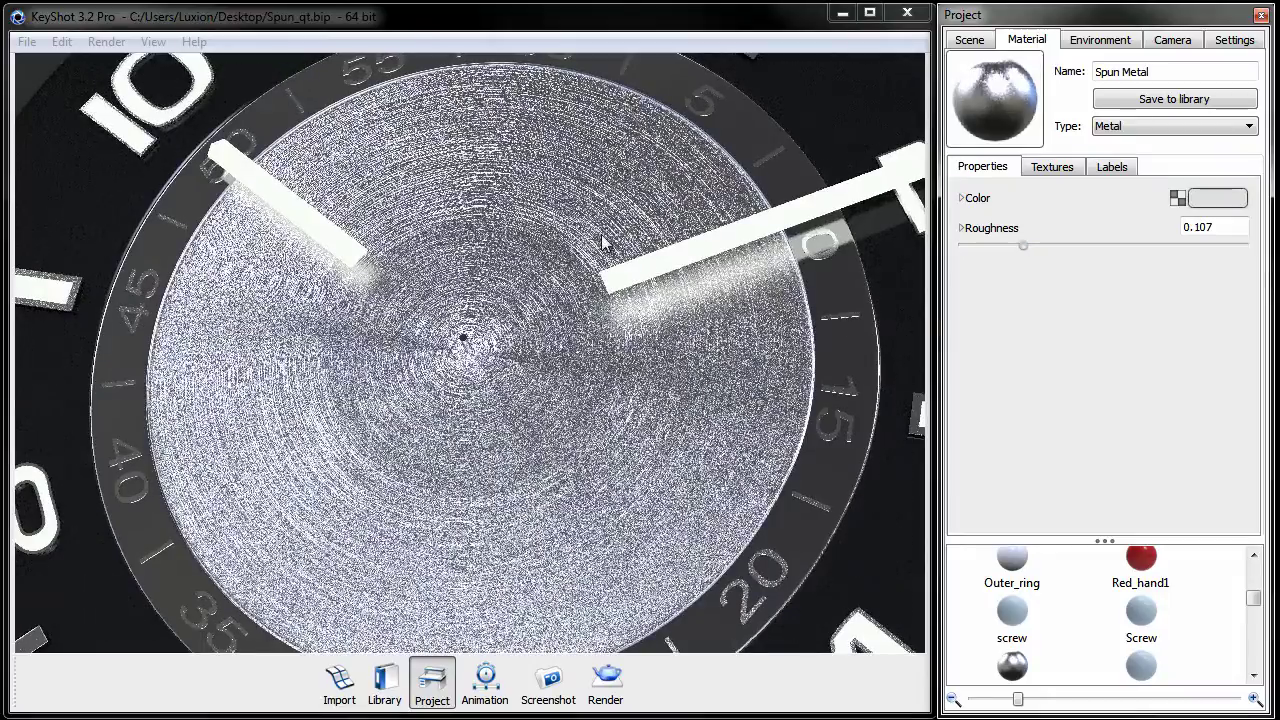
left_click(1045, 168)
left_click_drag(1123, 430, 1149, 432)
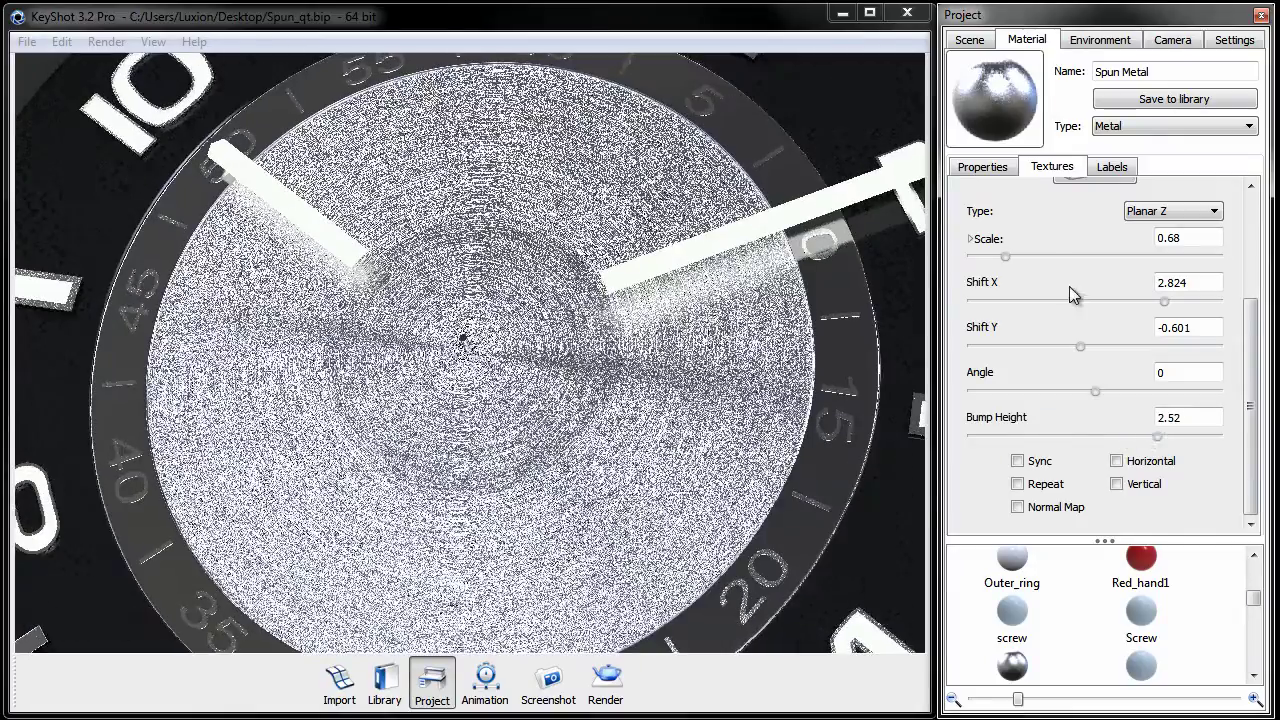
Change the metal colour to a darker grey with Value 100.
left_click(995, 168)
left_click(1225, 199)
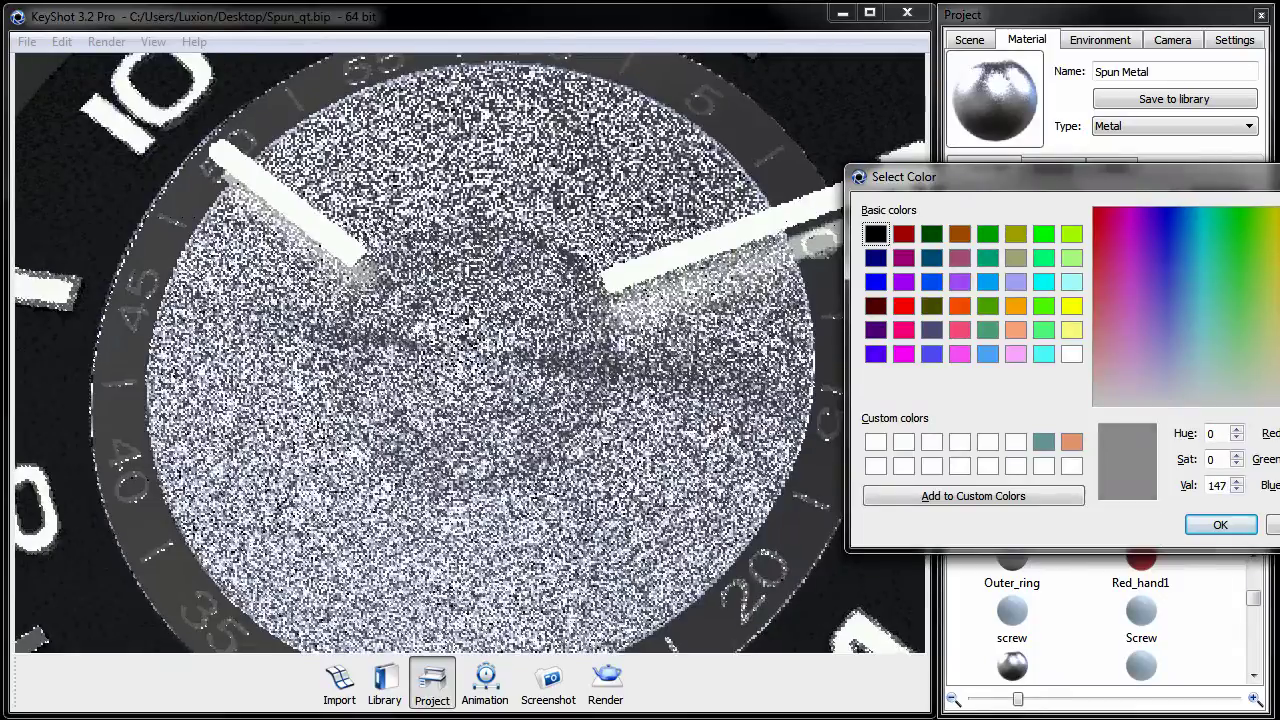
type("100")
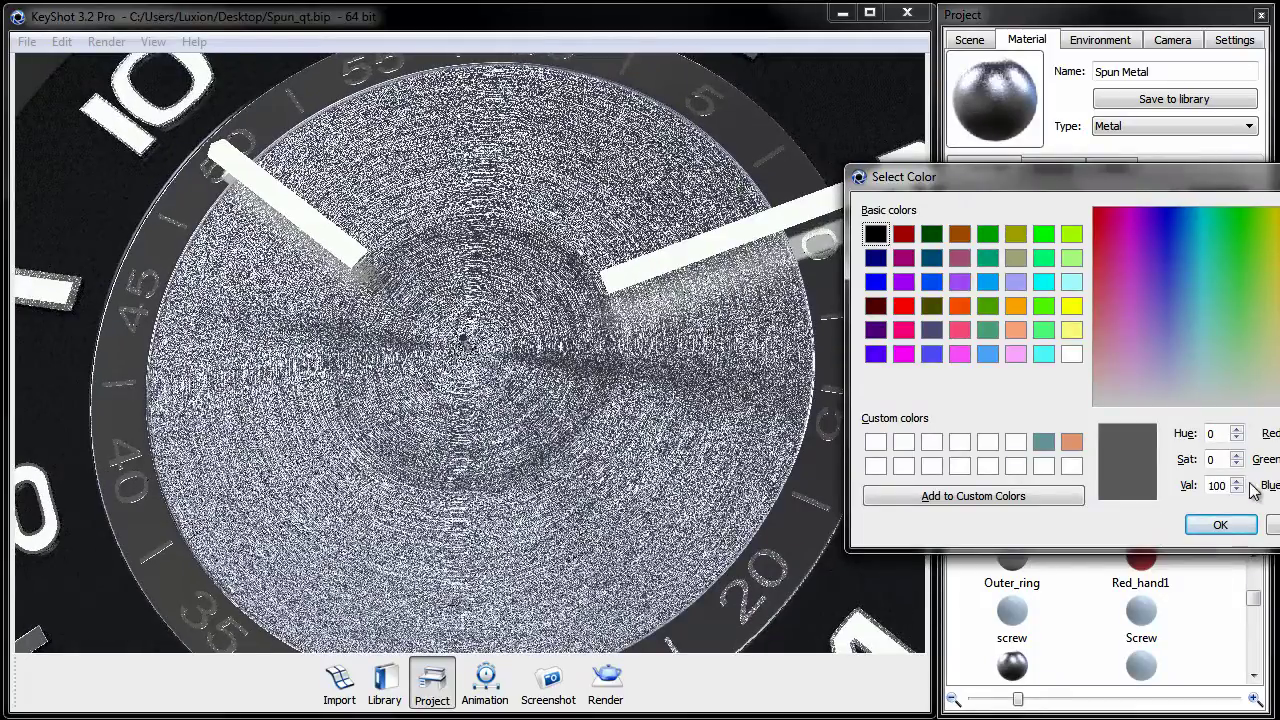
left_click(1220, 525)
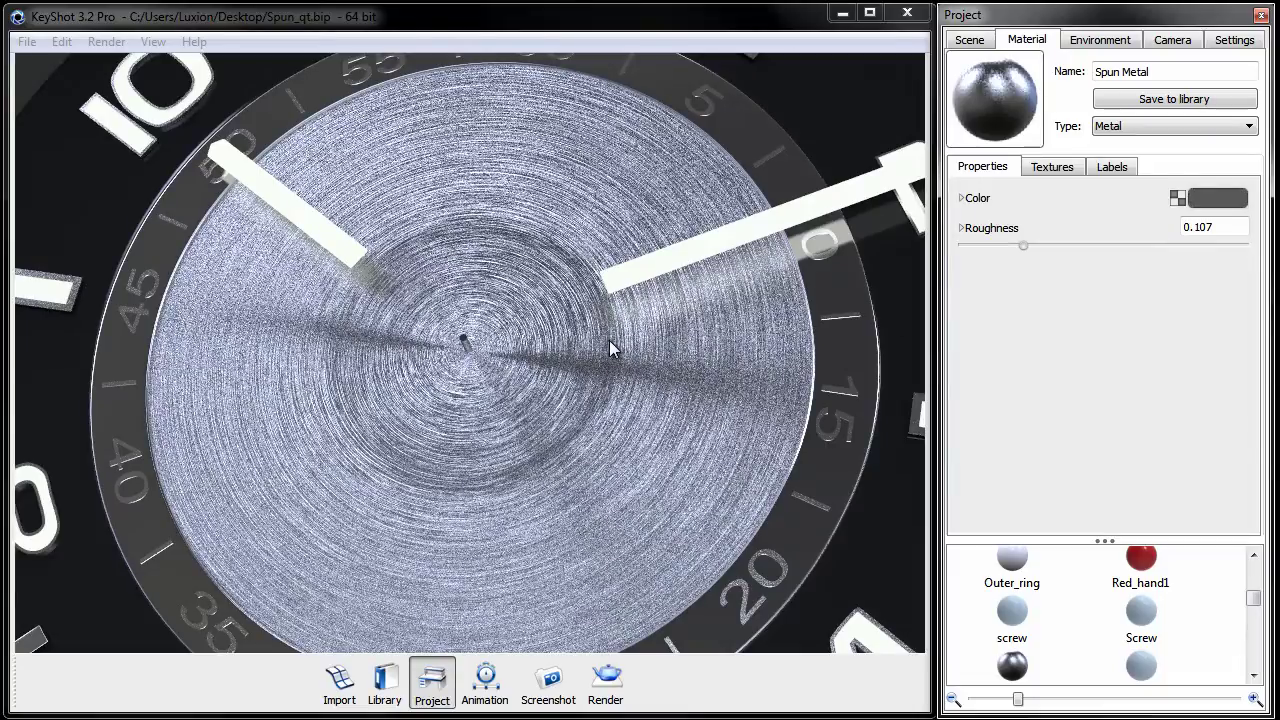
Pause the real-time render and pick Techno > Groovy! with its Default preset.
key("shift+p")
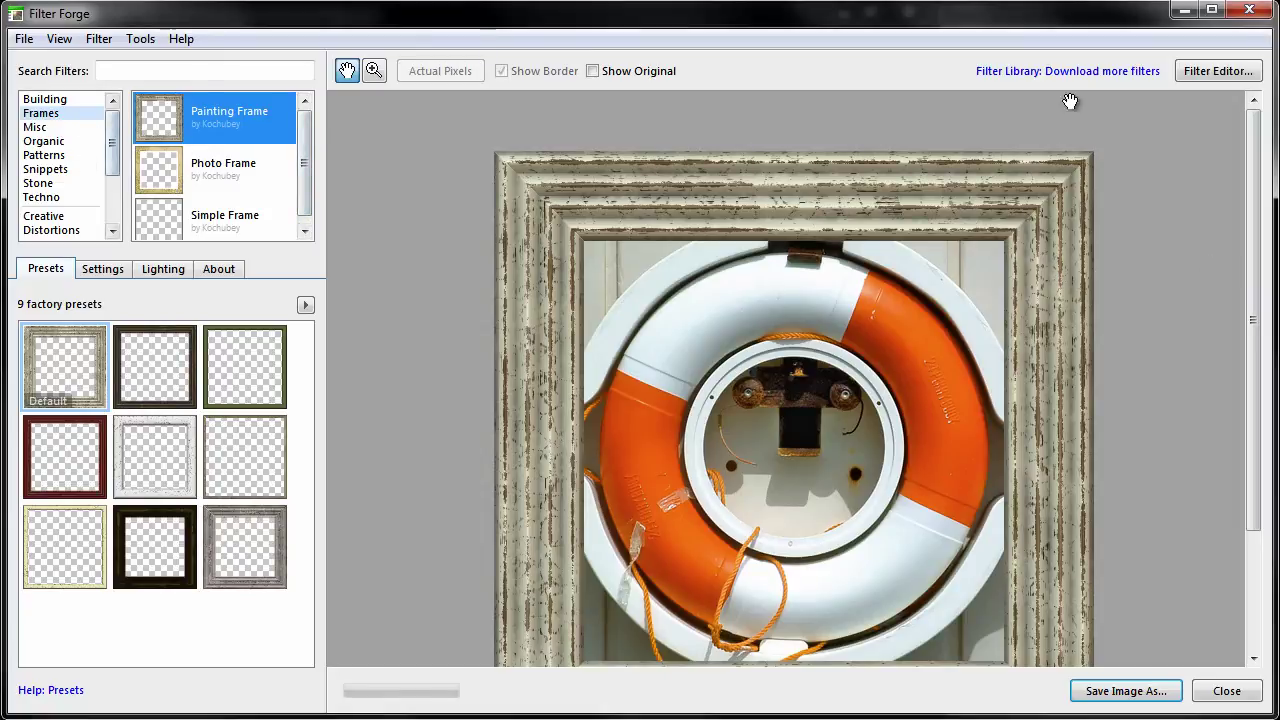
left_click(52, 200)
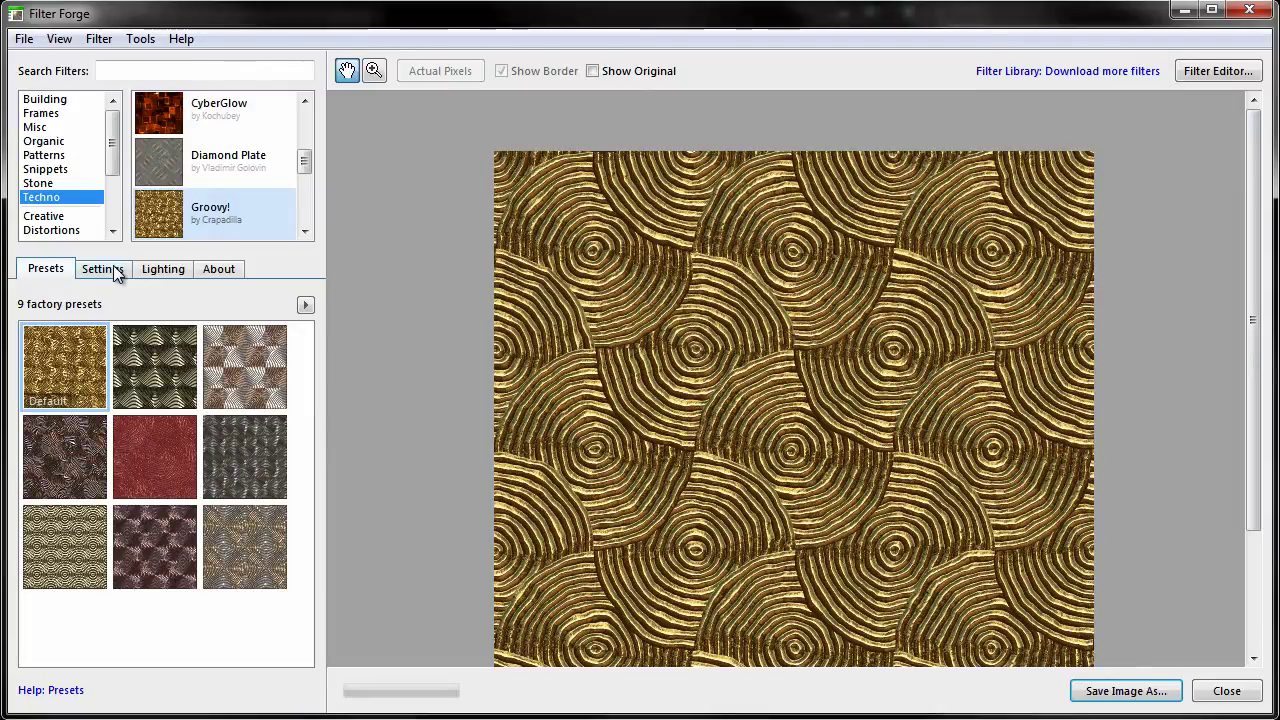
Create a new blank image with Width and Height both 4096 pixels.
left_click(26, 40)
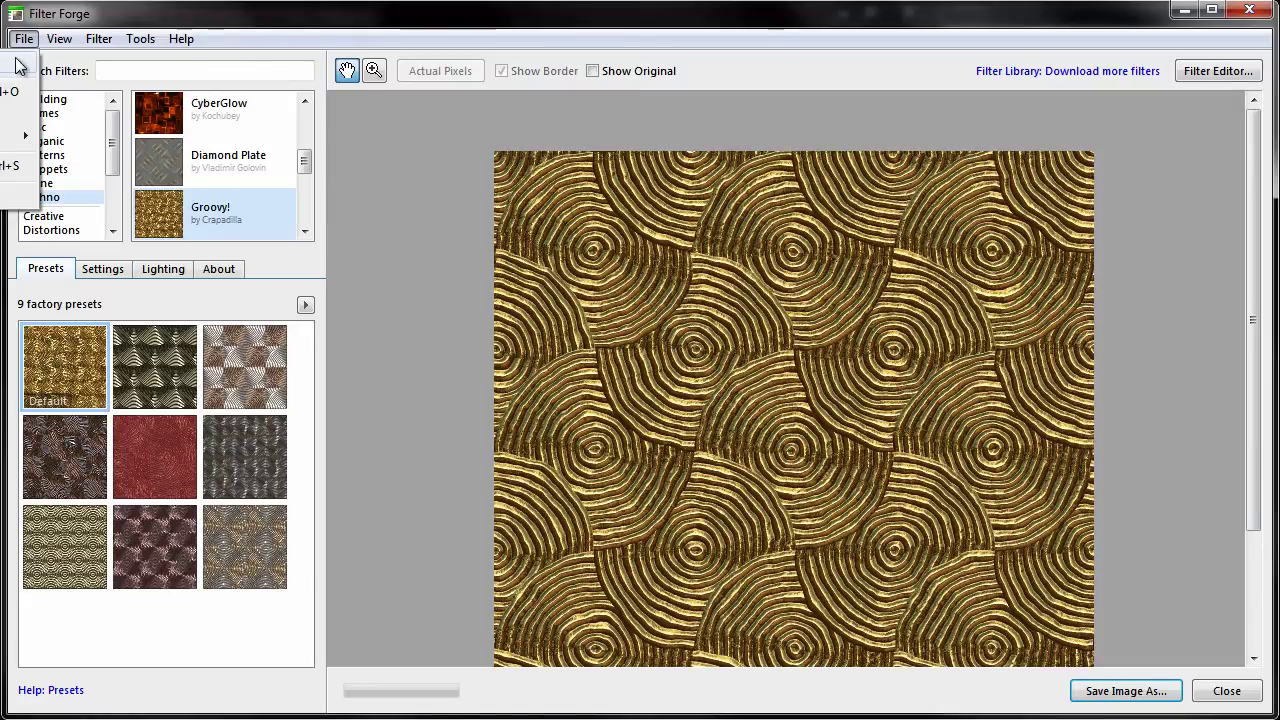
left_click_drag(190, 13, 405, 27)
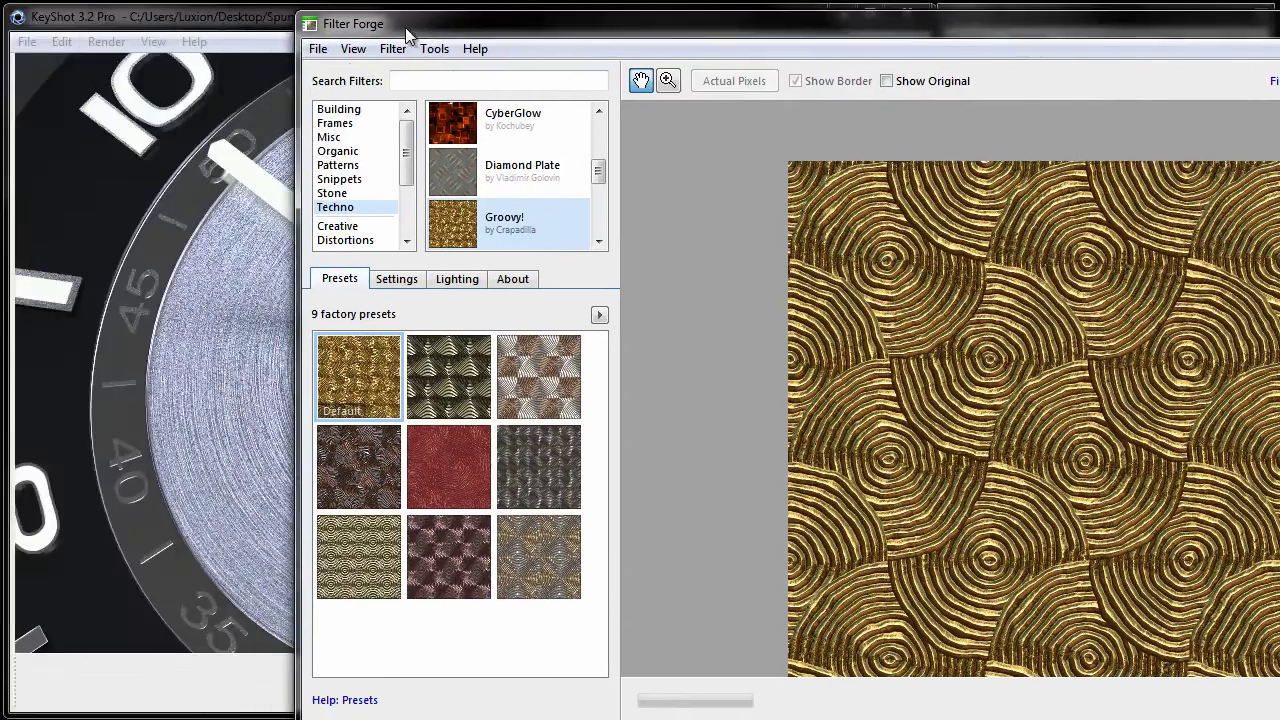
left_click(175, 77)
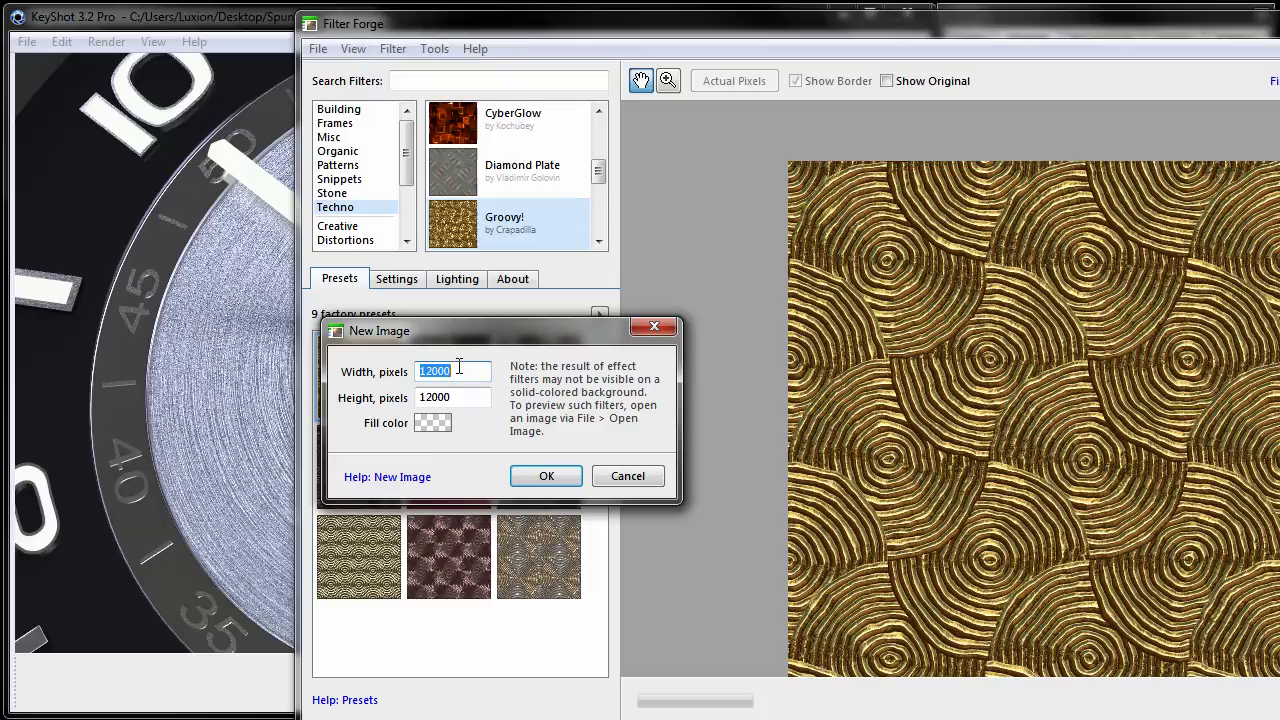
type("4096")
key("Tab")
left_click(546, 477)
left_click_drag(1095, 33, 803, 21)
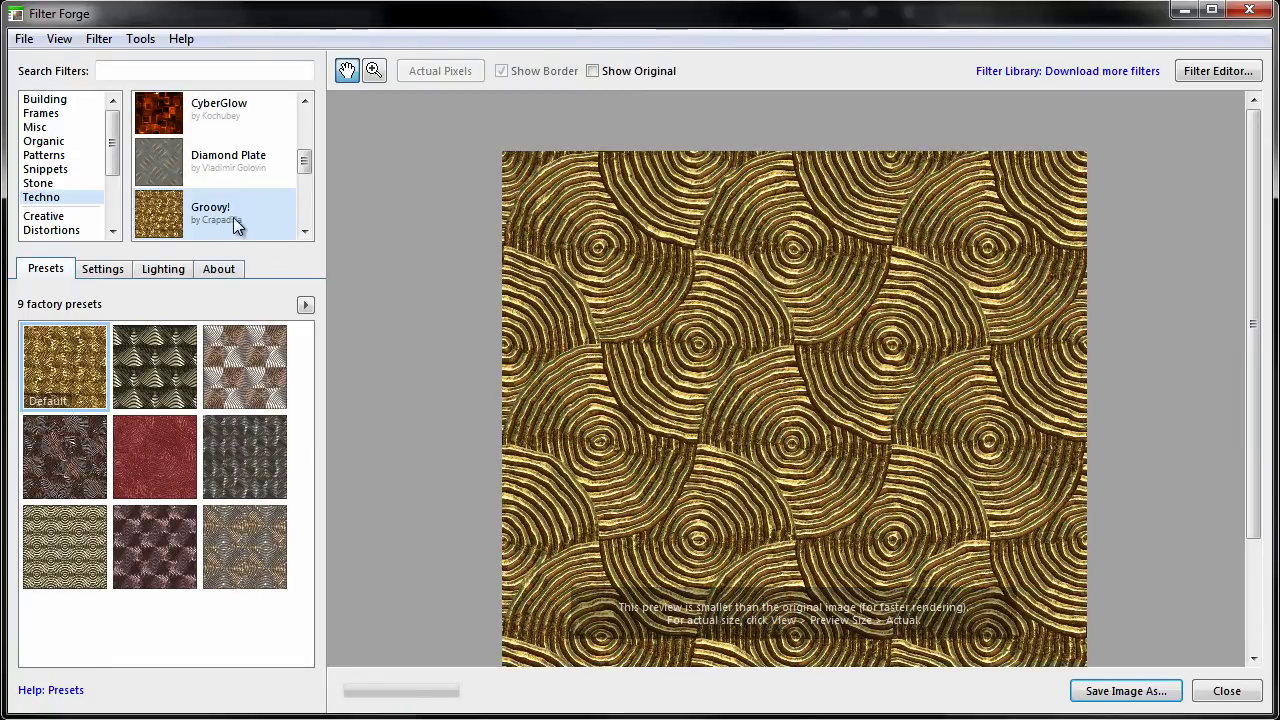
Set Way Of The Groove 1, How Groovy 7, Vibration 0, Acid 26, Shiny Yo! 100, Size 4096.
left_click(110, 272)
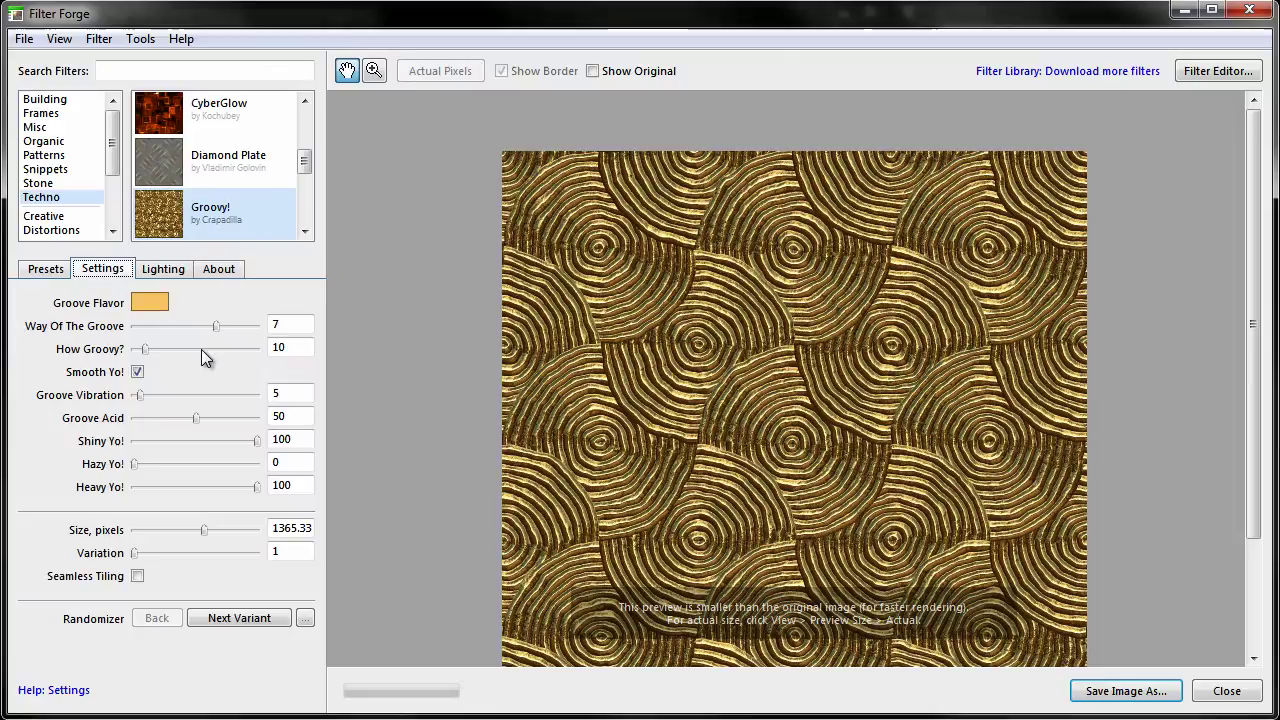
left_click_drag(214, 326, 135, 349)
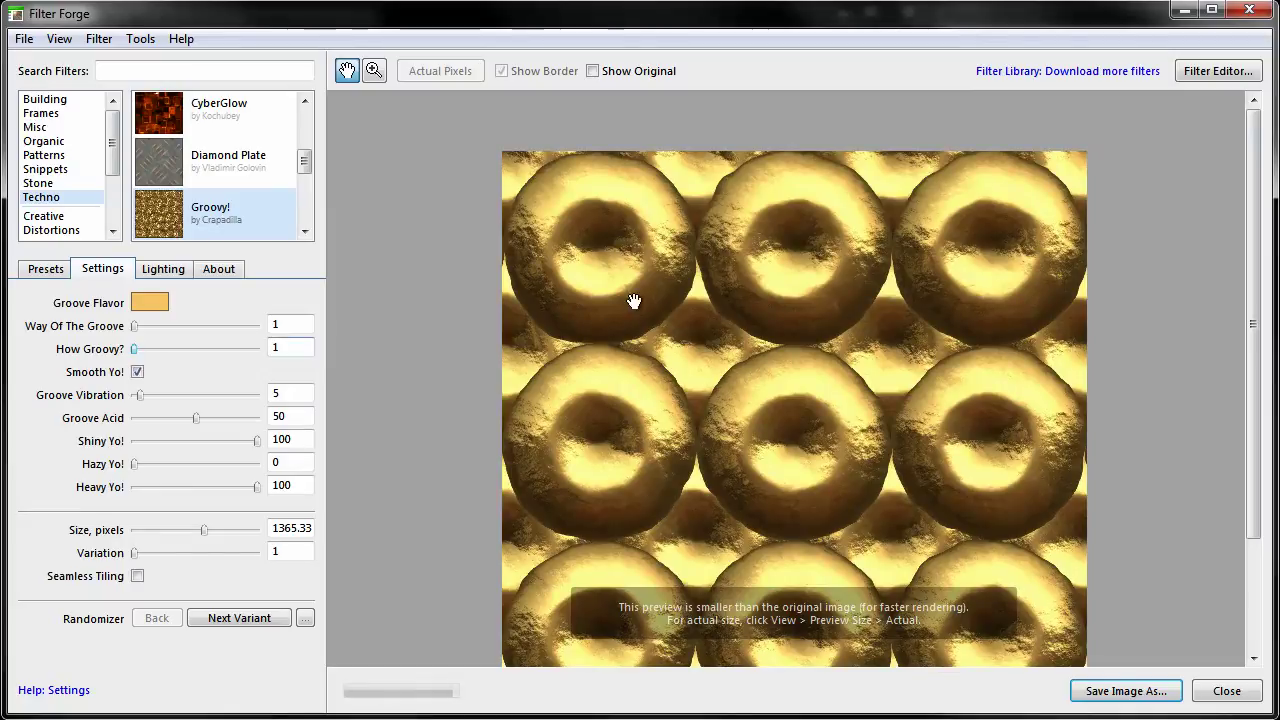
left_click_drag(136, 353, 299, 357)
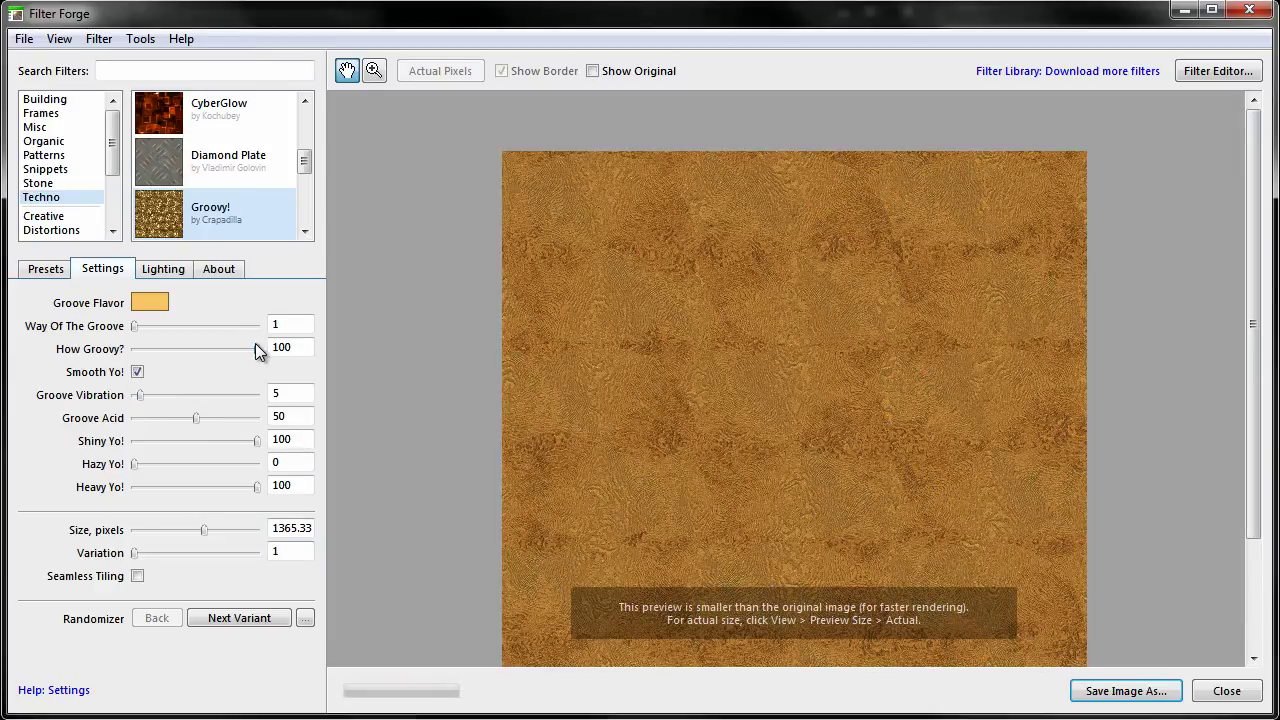
left_click_drag(257, 349, 139, 349)
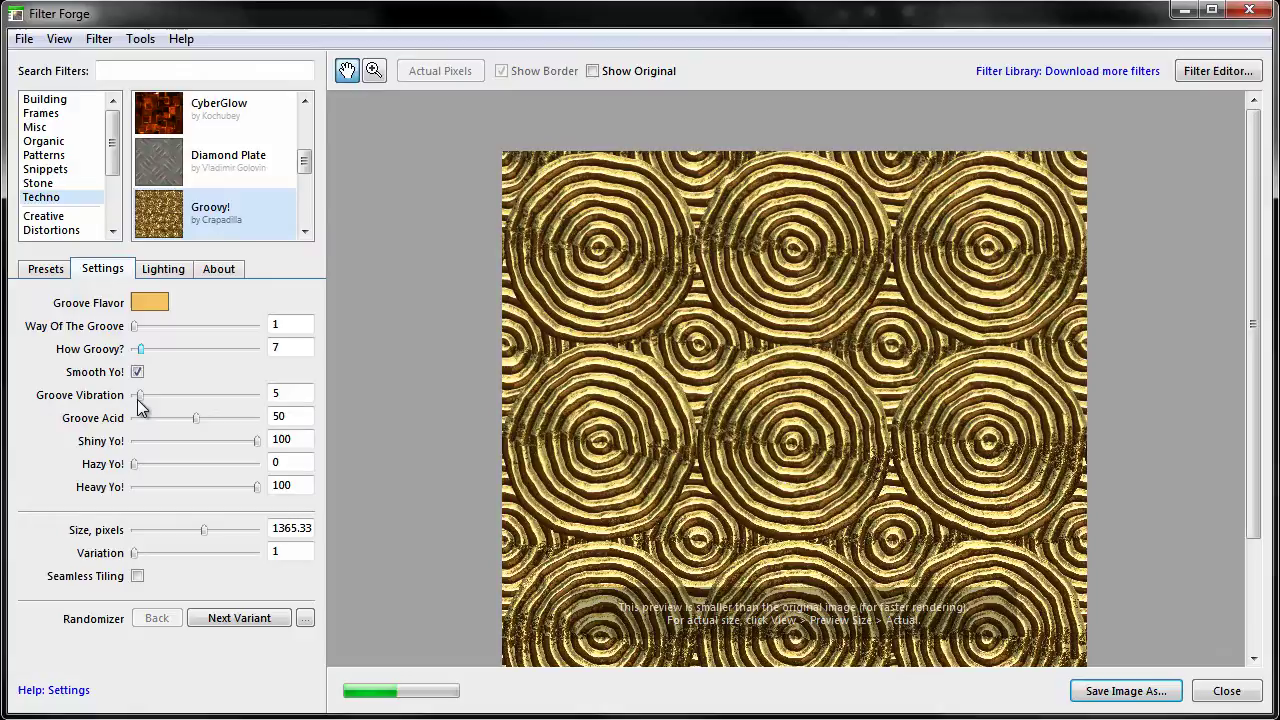
mouse_move(139, 395)
left_mouse_down()
mouse_move(124, 400)
mouse_move(161, 397)
mouse_move(118, 402)
left_mouse_up()
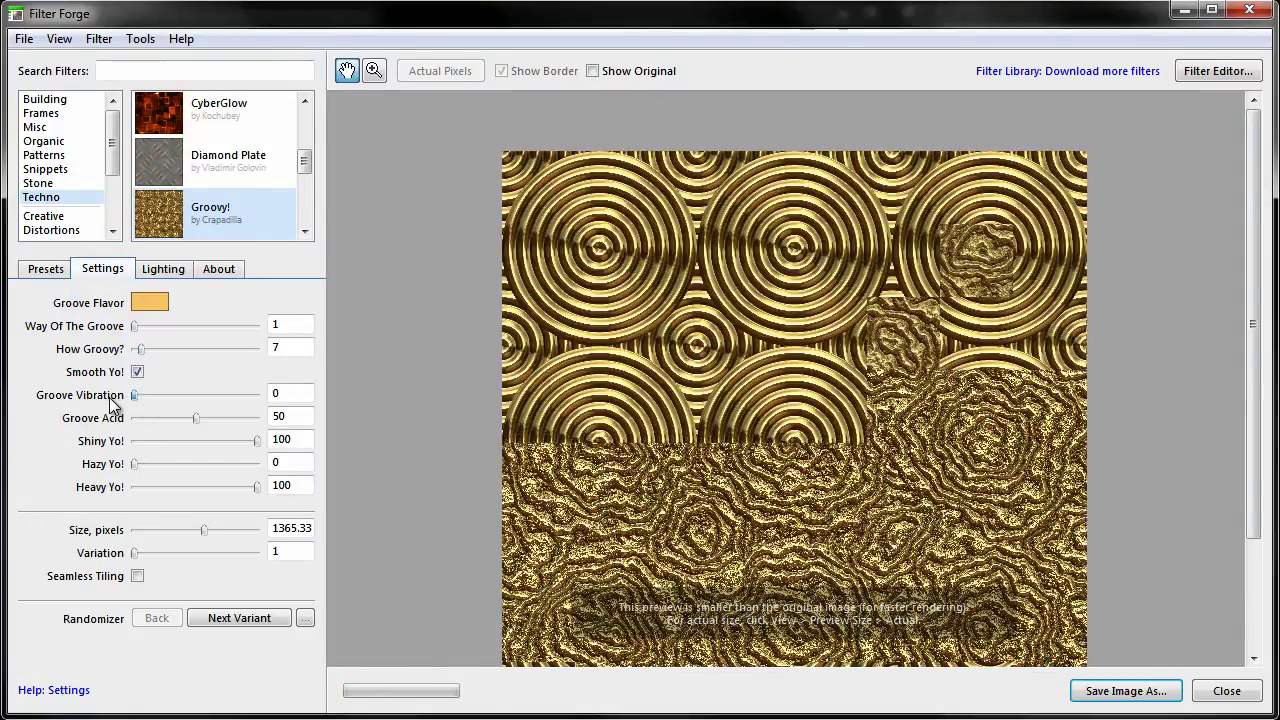
left_click_drag(195, 419, 165, 420)
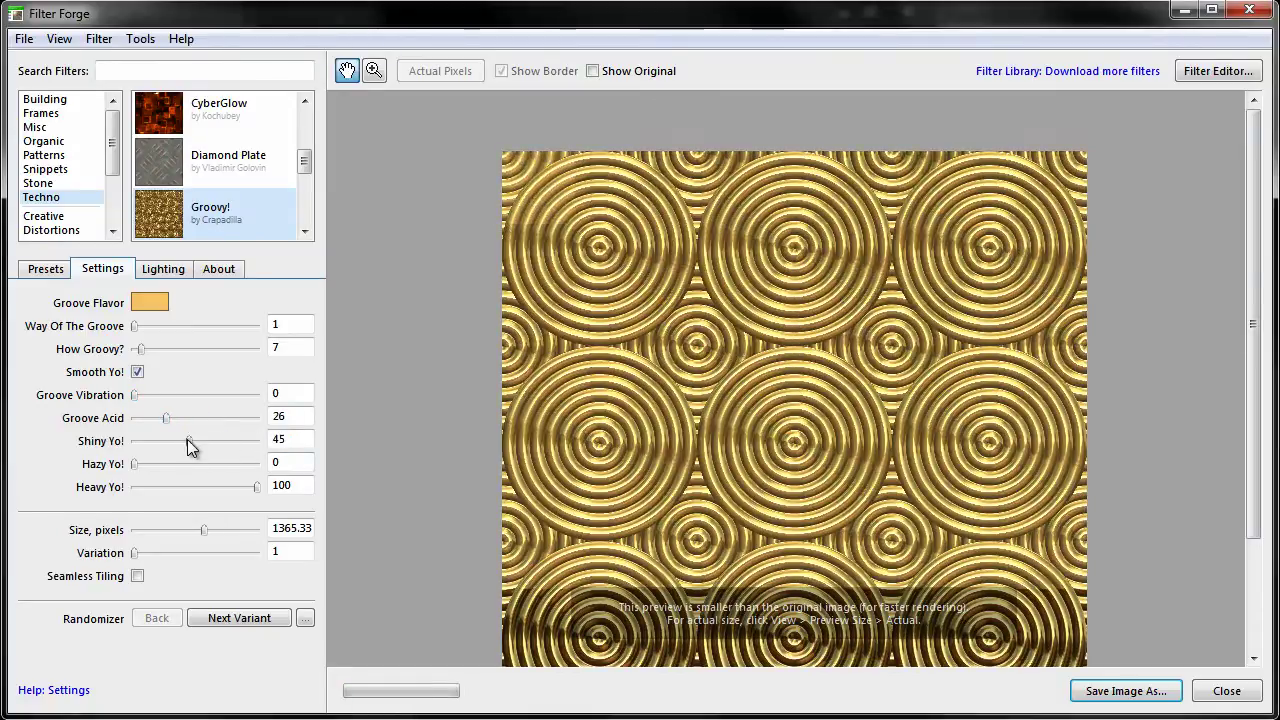
left_click_drag(187, 439, 265, 452)
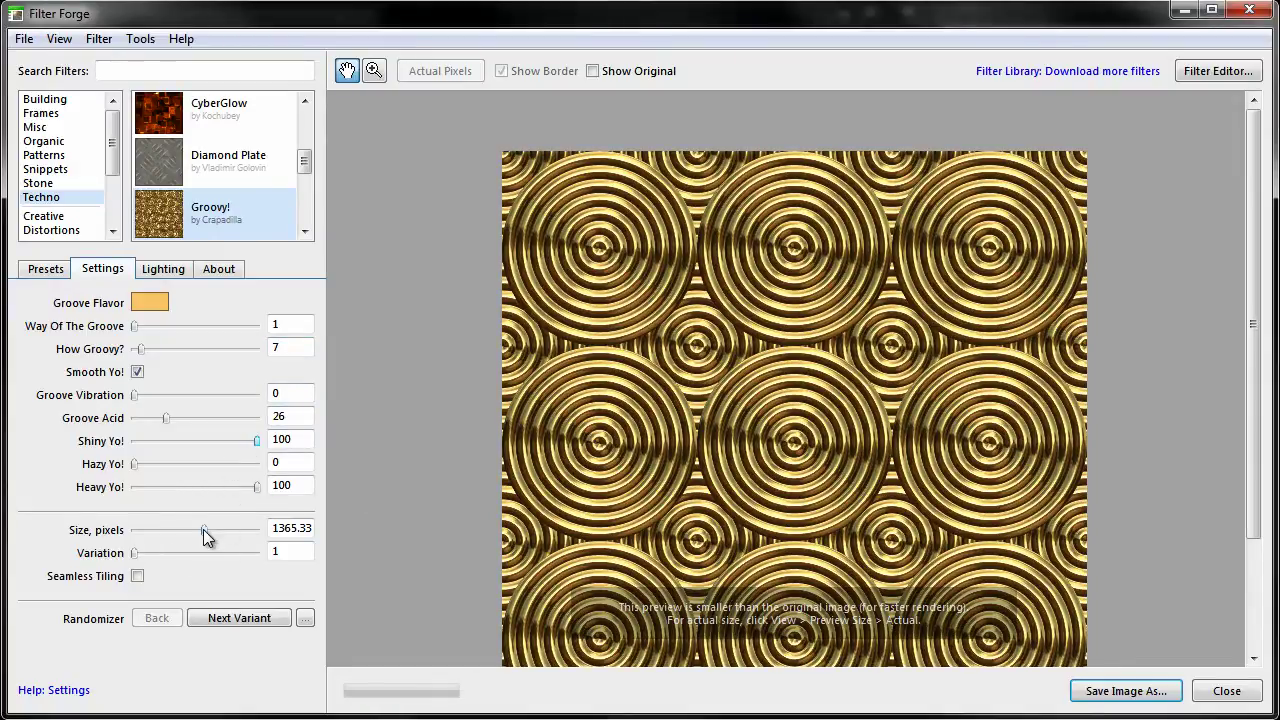
left_click_drag(205, 531, 298, 544)
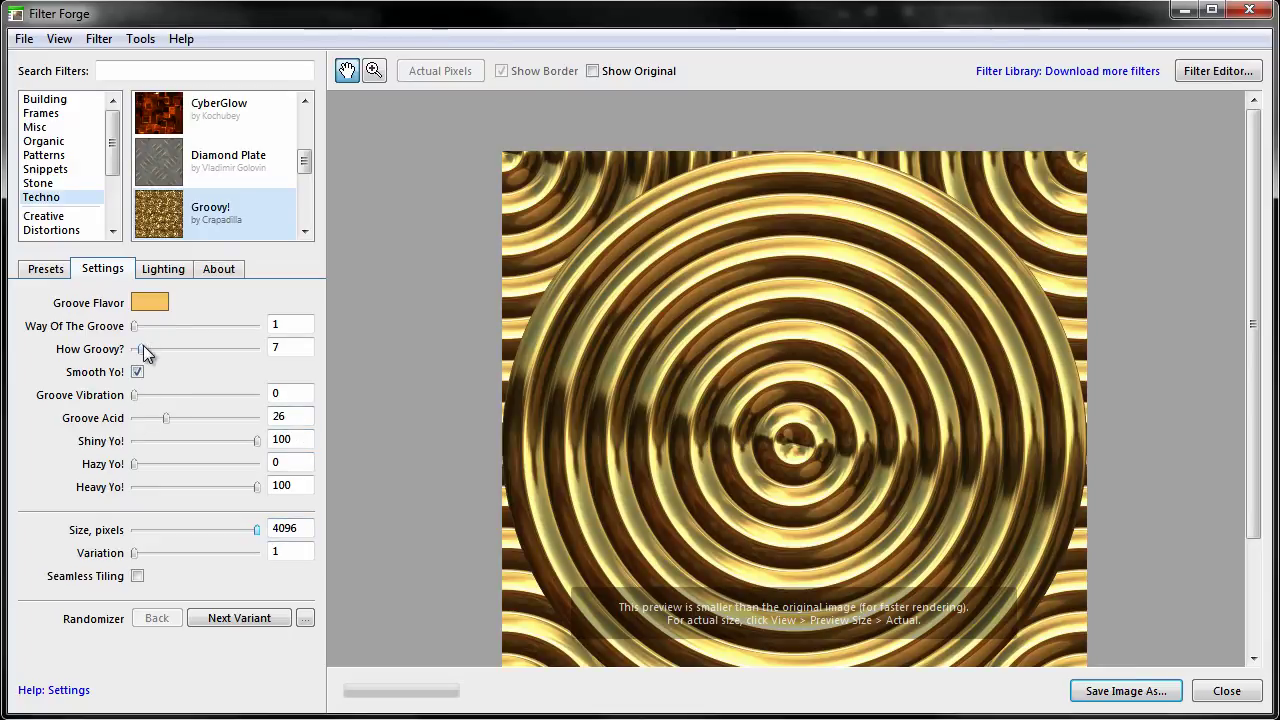
Raise How Groovy to 100, enable Seamless Tiling, and inspect the grooves at Actual Pixels.
left_click_drag(143, 349, 292, 364)
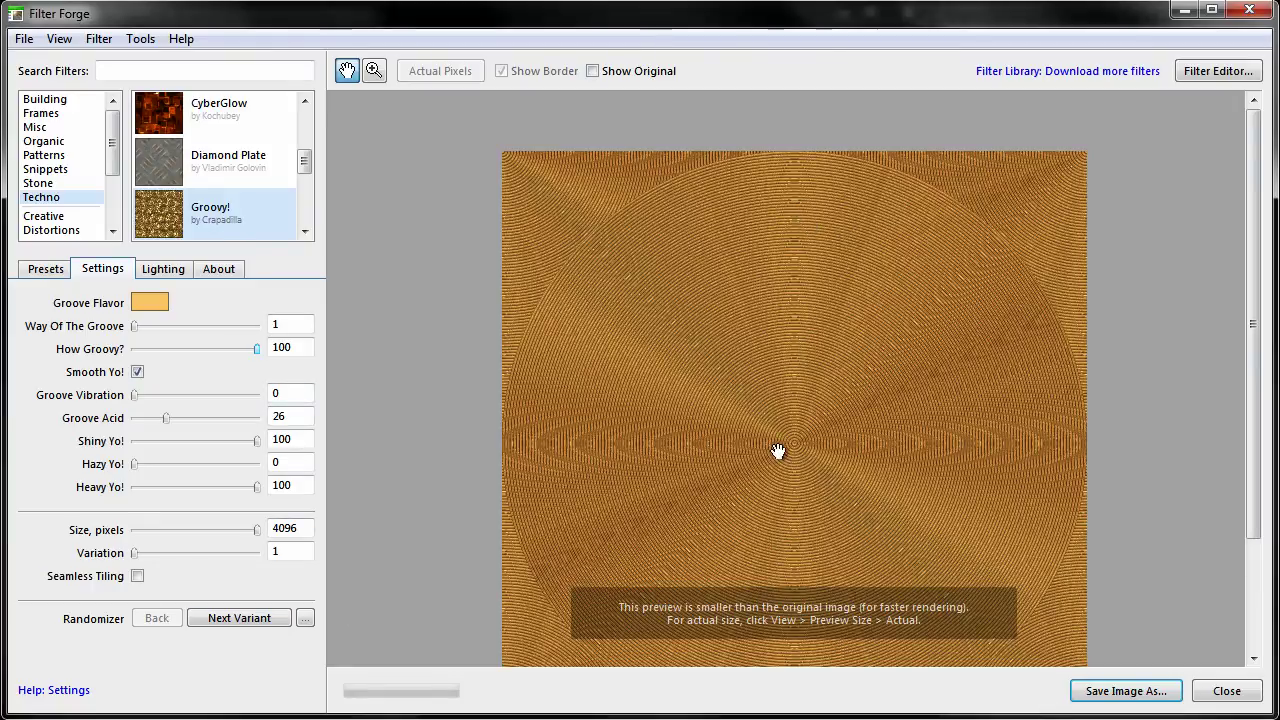
left_click(137, 577)
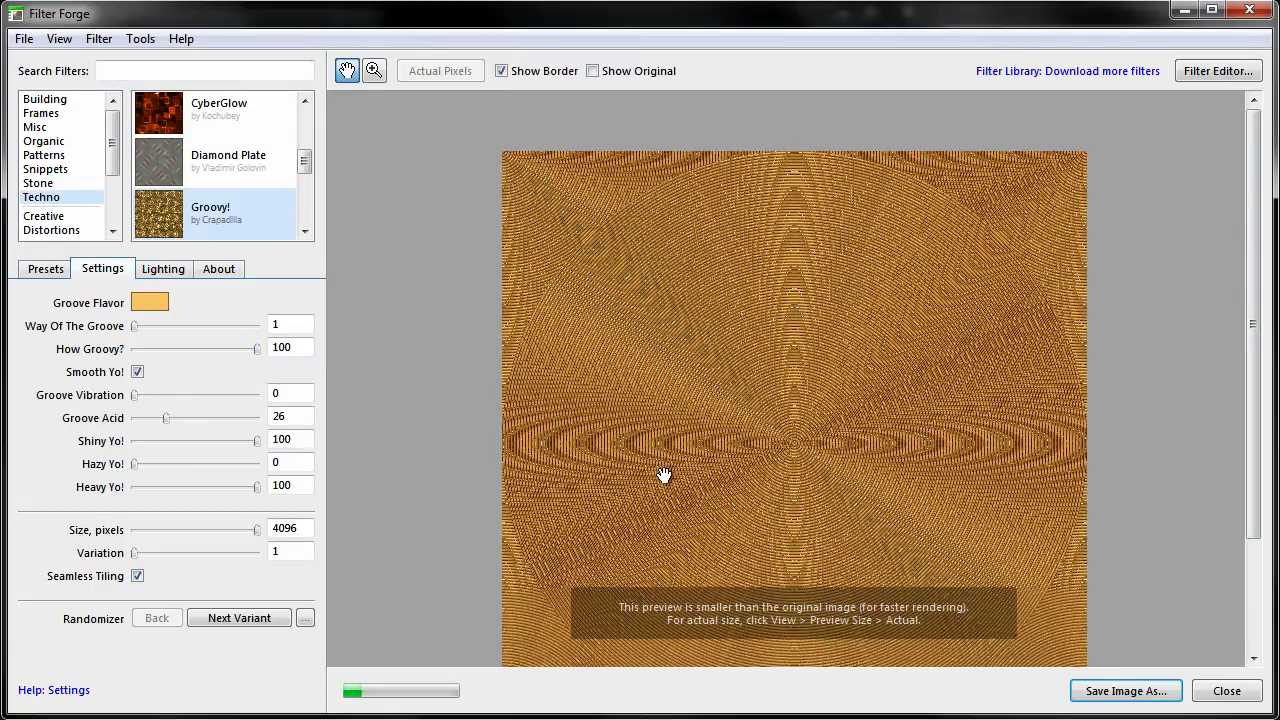
scroll(800, 363, "up", 3)
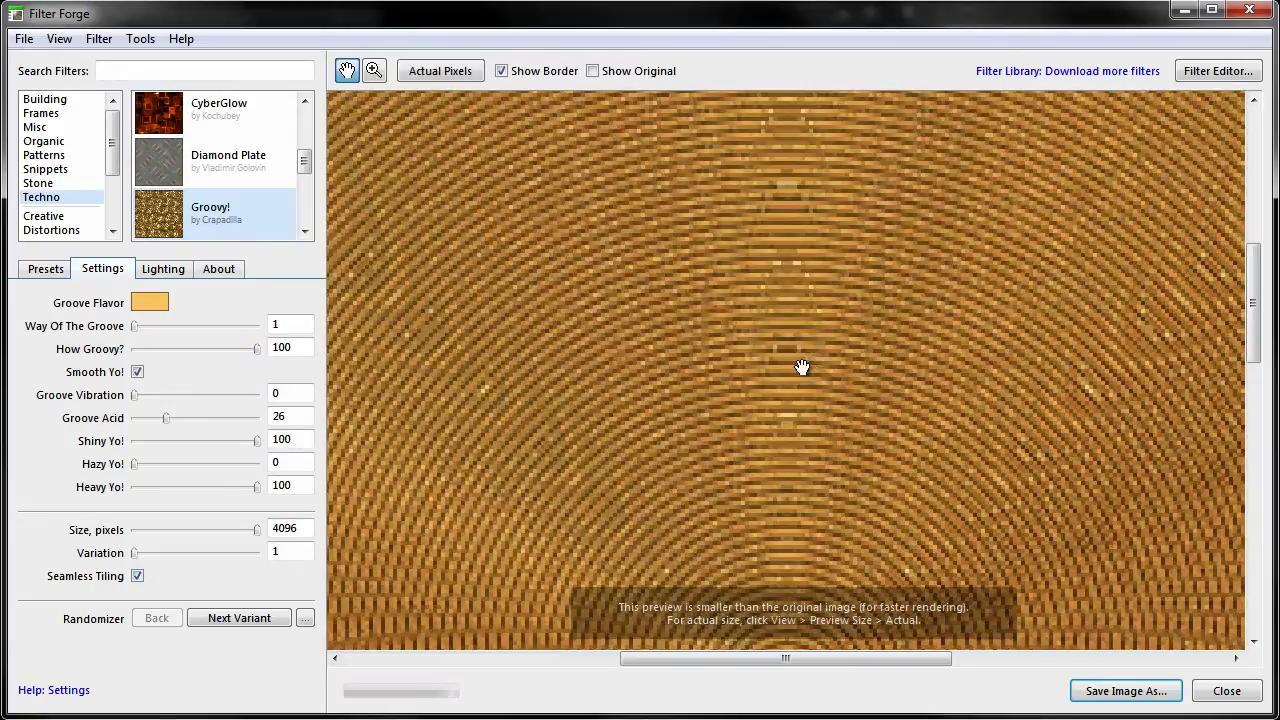
scroll(830, 375, "down", 4)
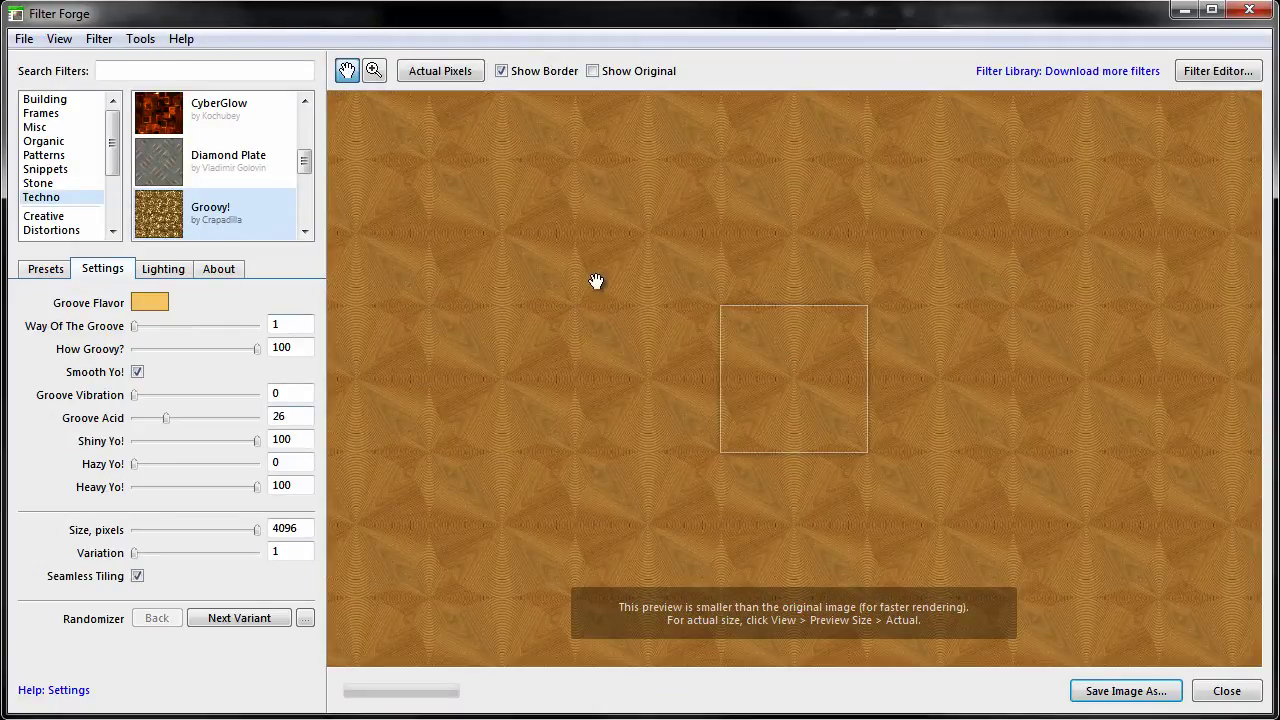
scroll(800, 351, "up", 2)
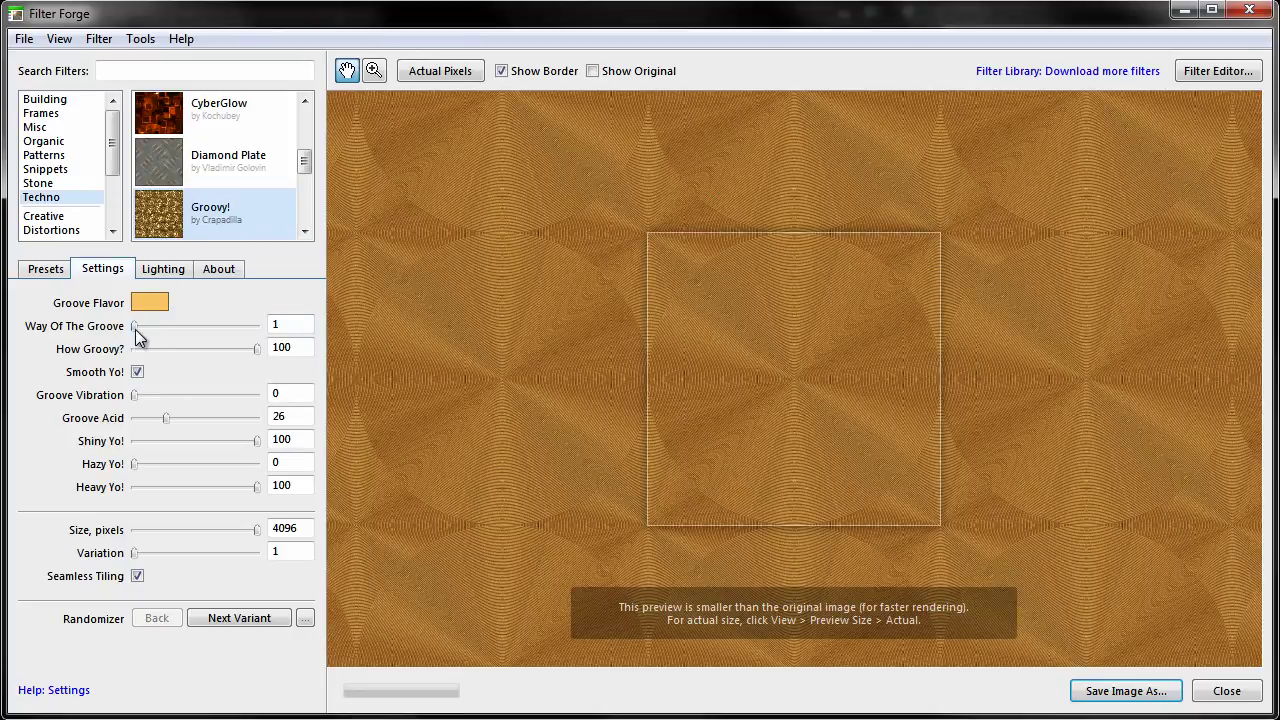
mouse_move(135, 329)
left_mouse_down()
mouse_move(161, 327)
mouse_move(128, 330)
left_mouse_up()
left_click(788, 441)
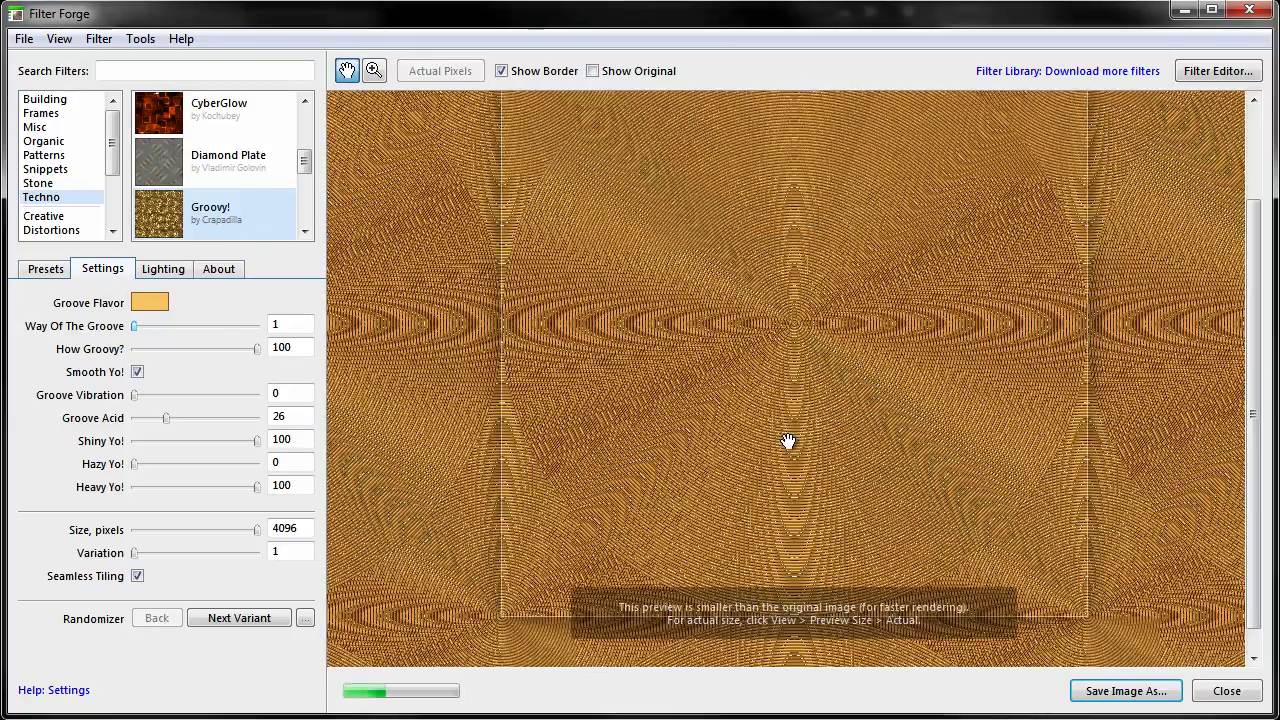
left_click_drag(746, 226, 783, 283)
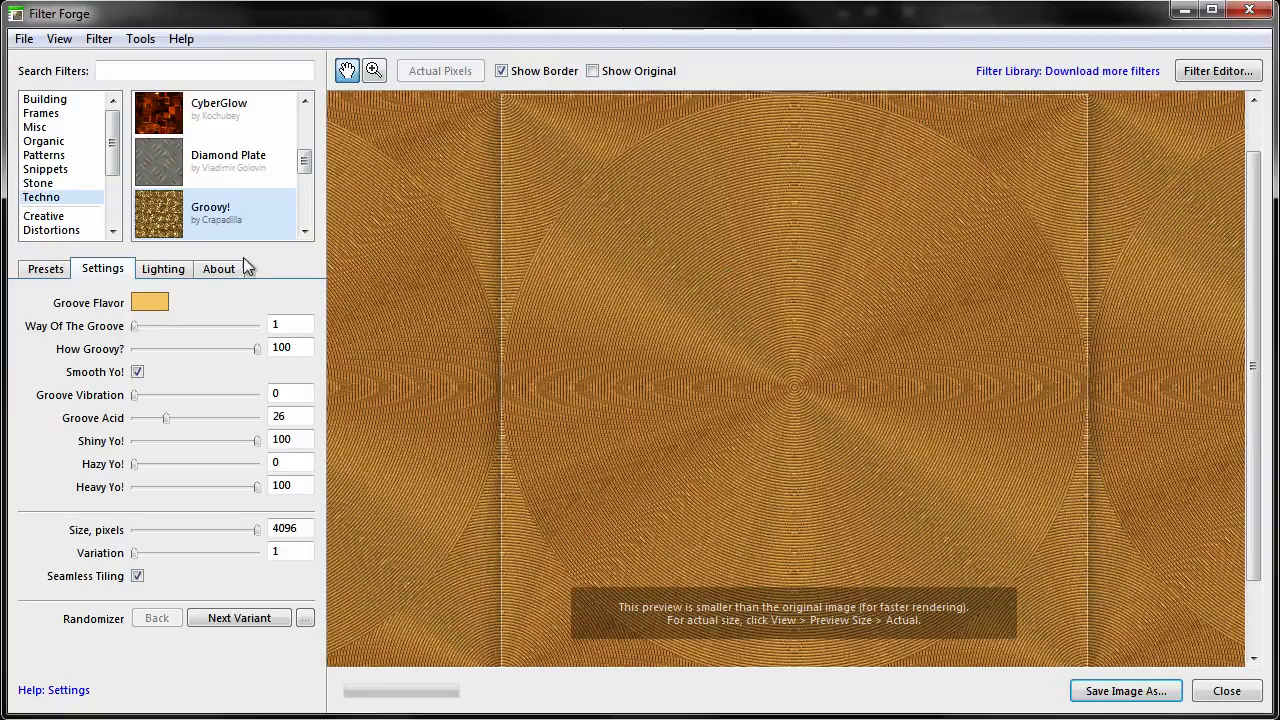
Switch the Groovy! preview to Filter > Render Maps > Normal Map.
left_click(97, 39)
left_click(97, 39)
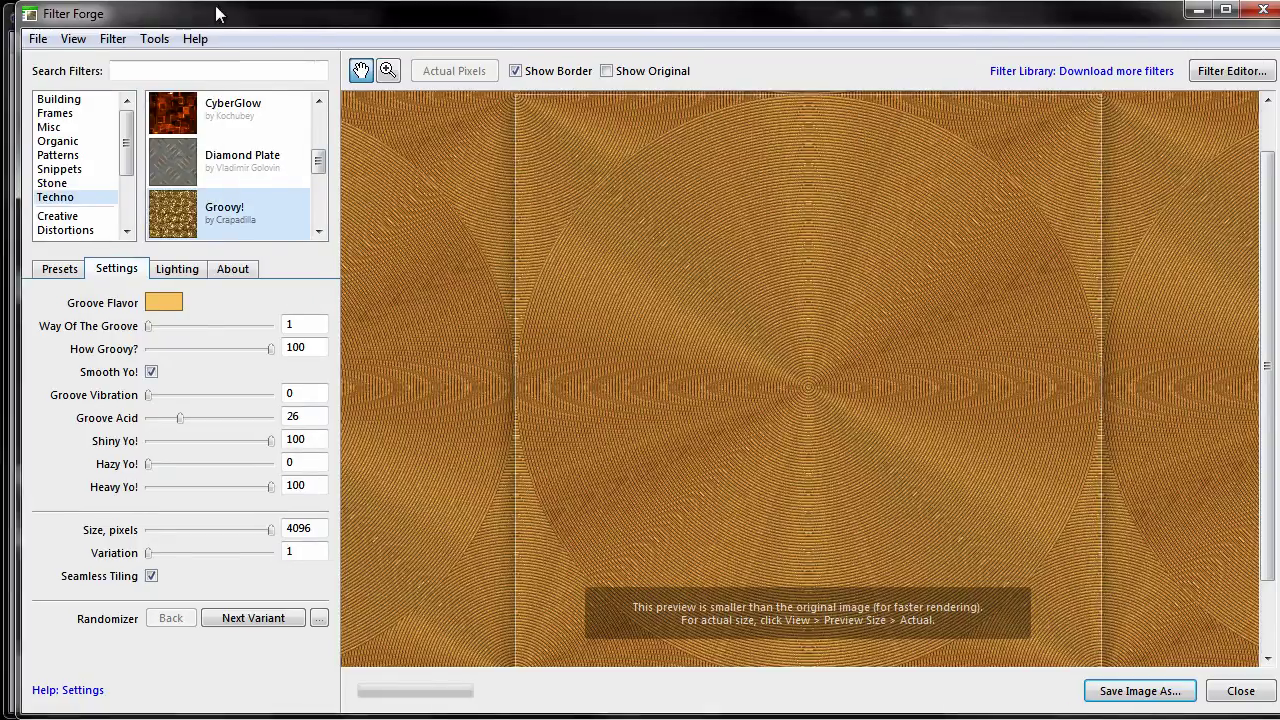
left_click_drag(175, 13, 391, 21)
left_click(322, 49)
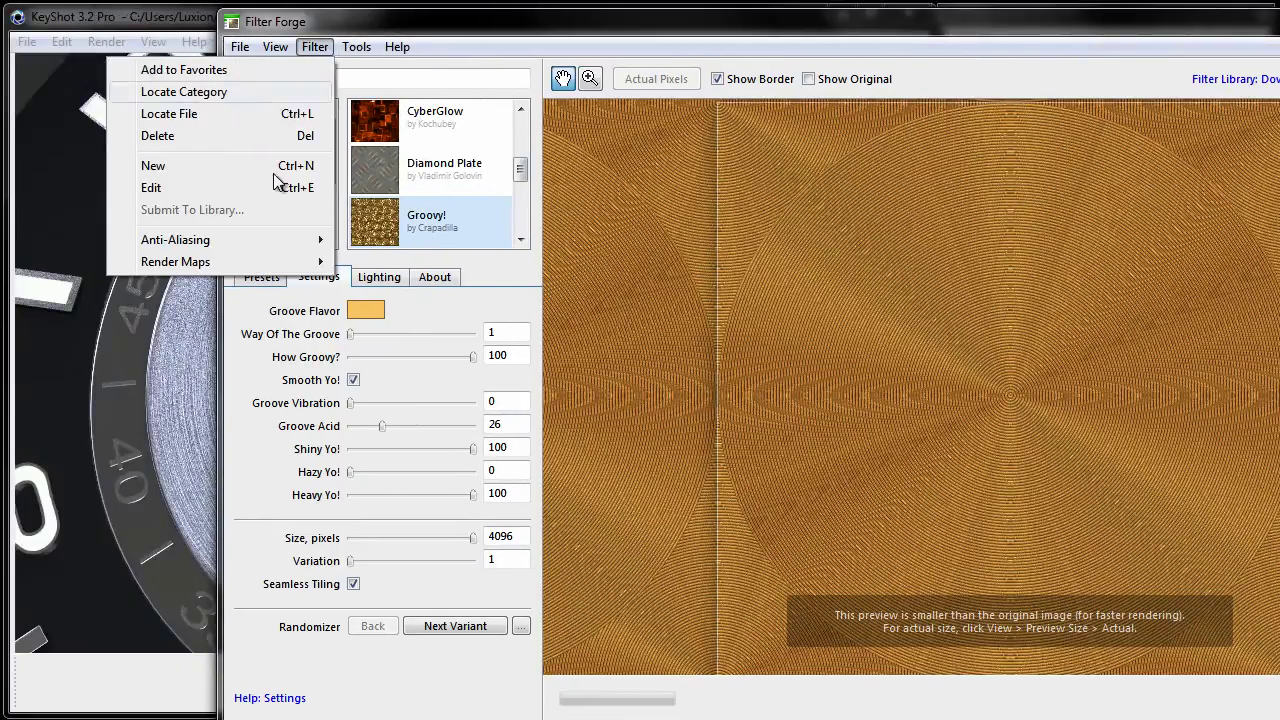
mouse_move(175, 261)
left_click(410, 22)
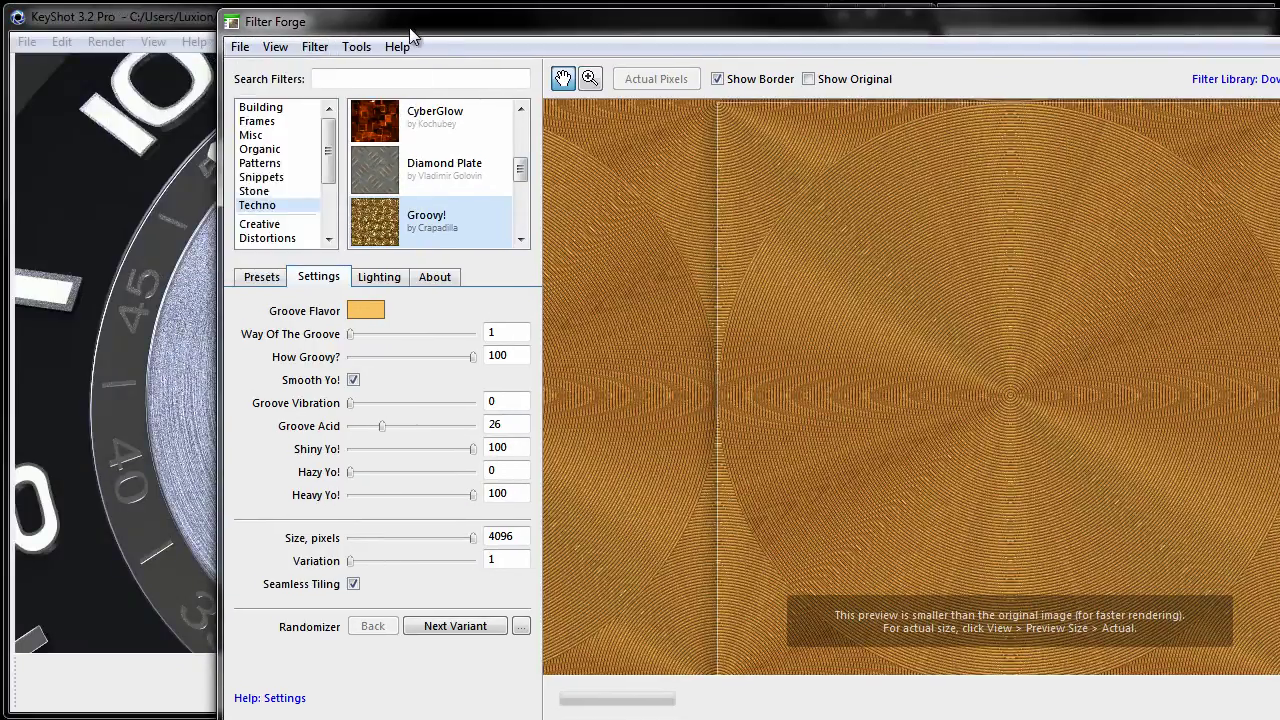
left_click_drag(410, 22, 656, 24)
left_click(570, 50)
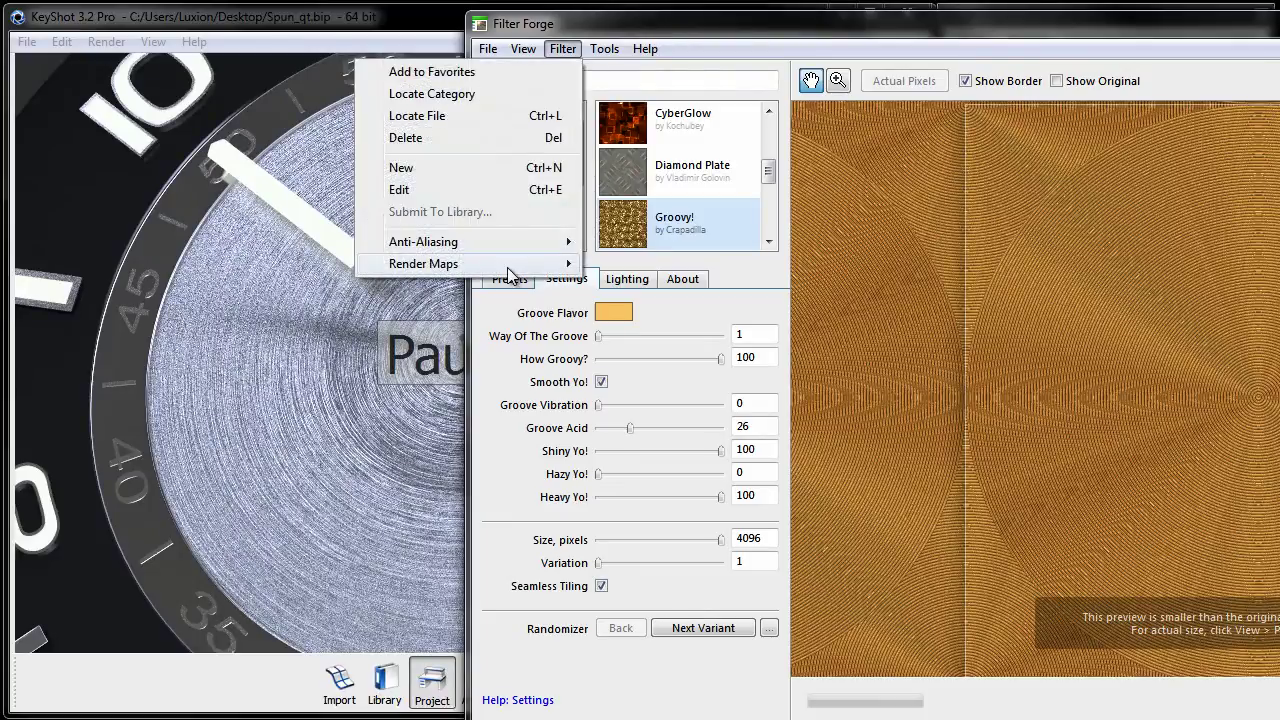
mouse_move(507, 270)
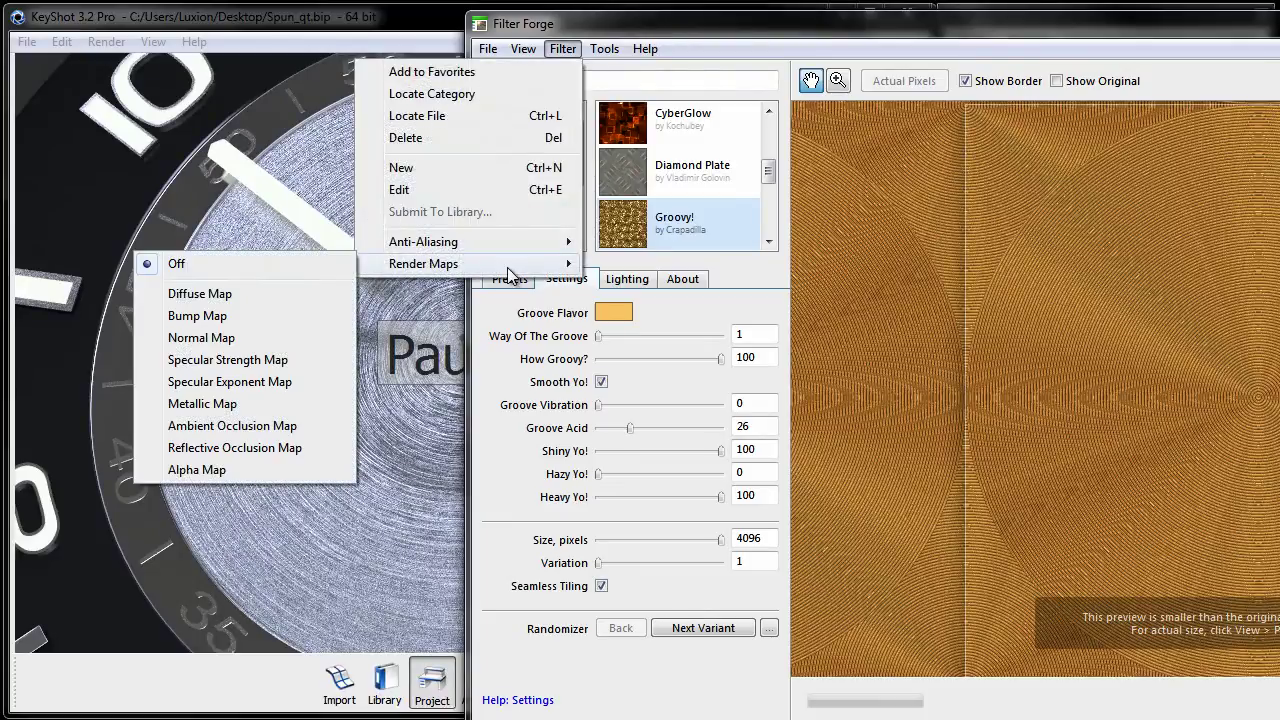
left_click(203, 342)
left_click_drag(1088, 35, 628, 24)
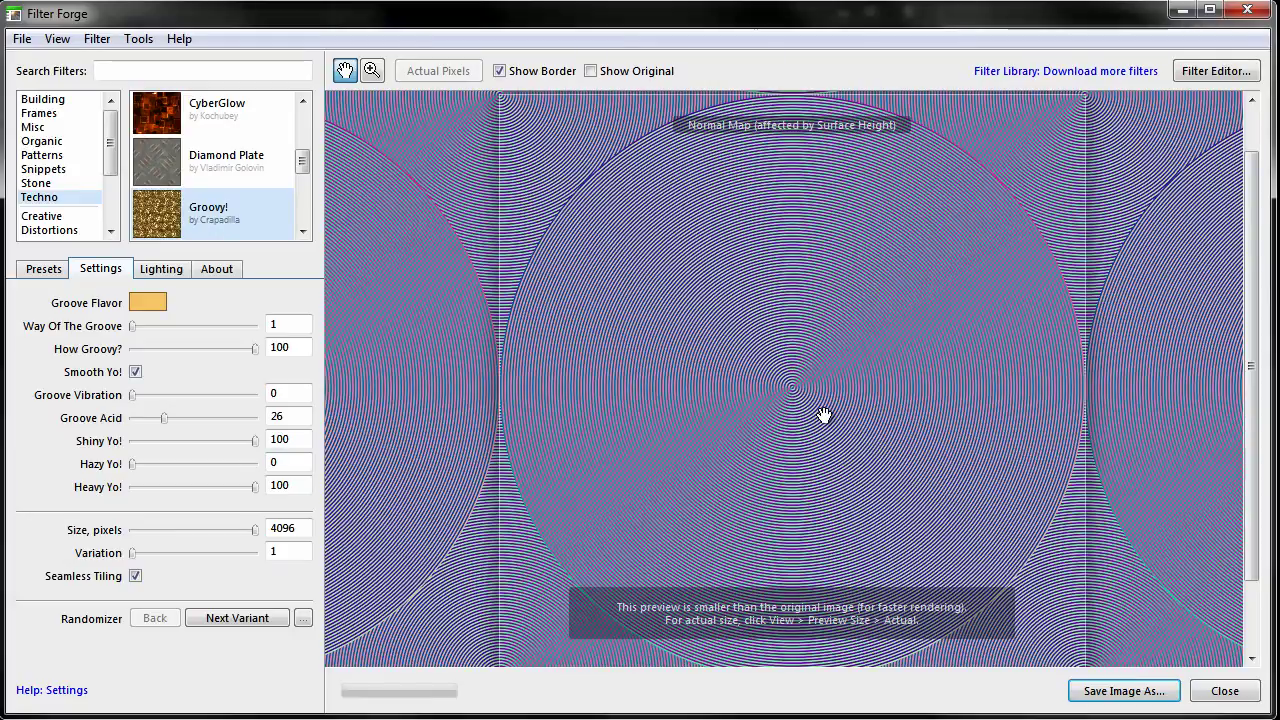
Save the normal map as ff_spun.jpg beside ps_spun.jpg, keeping JPEG quality 100.
left_click(1124, 691)
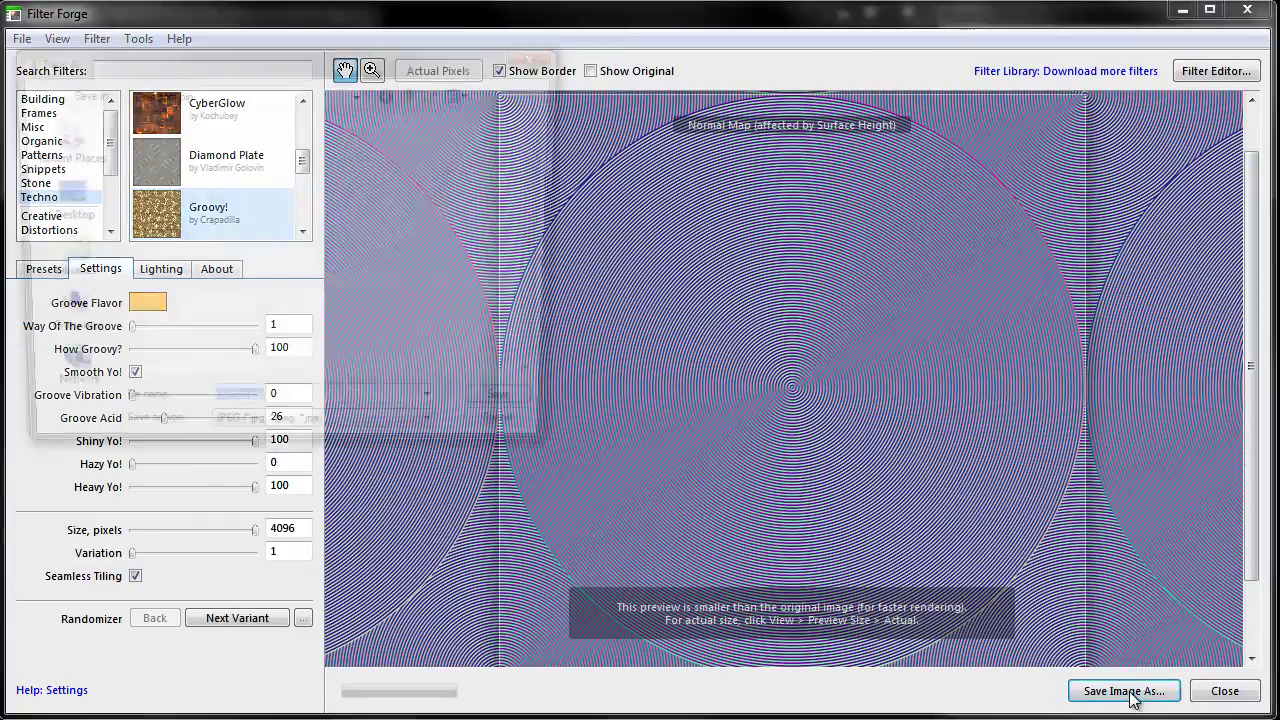
double_click(183, 305)
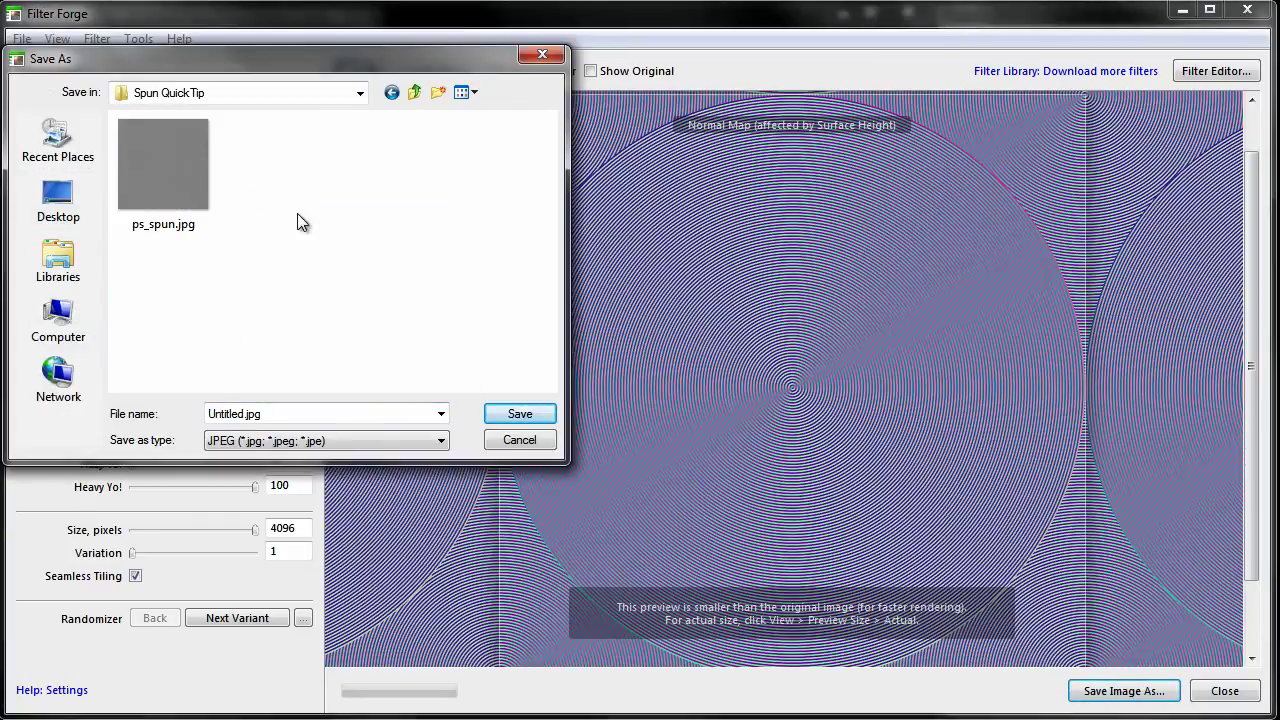
left_click(173, 161)
left_click(222, 415)
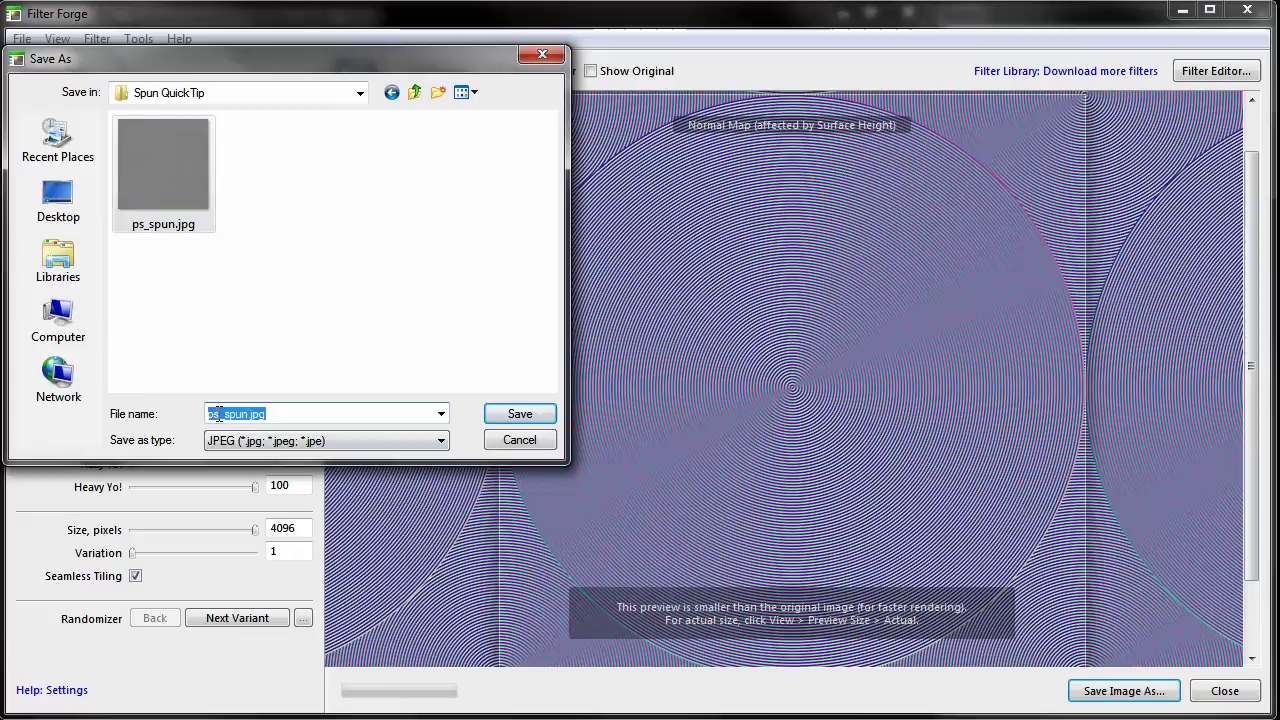
left_click_drag(219, 415, 183, 427)
type("ff")
key("Return")
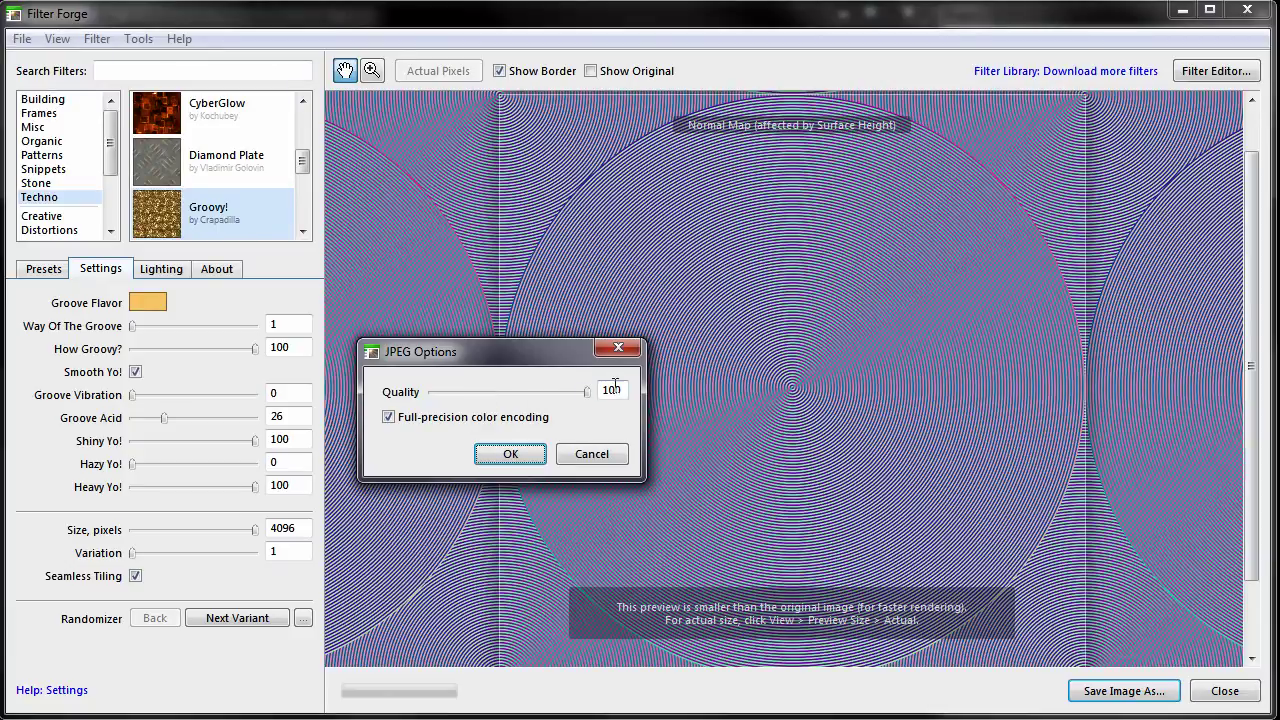
left_click(527, 454)
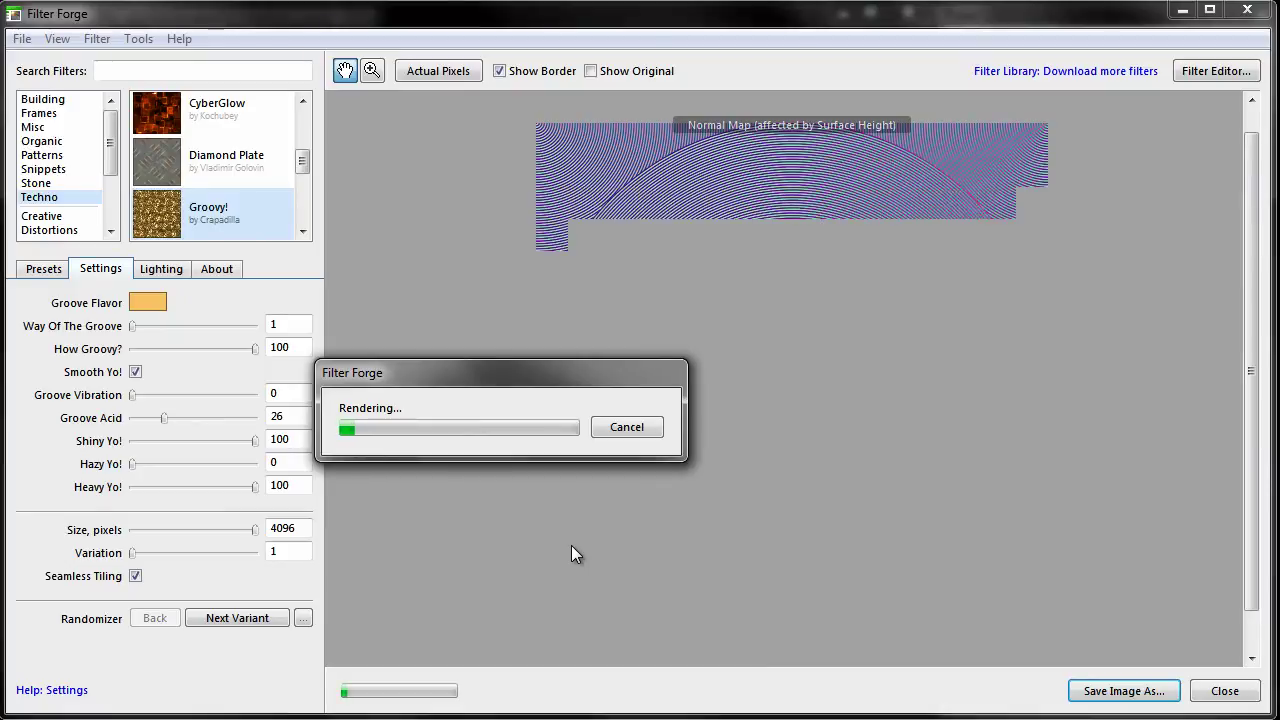
left_click(605, 426)
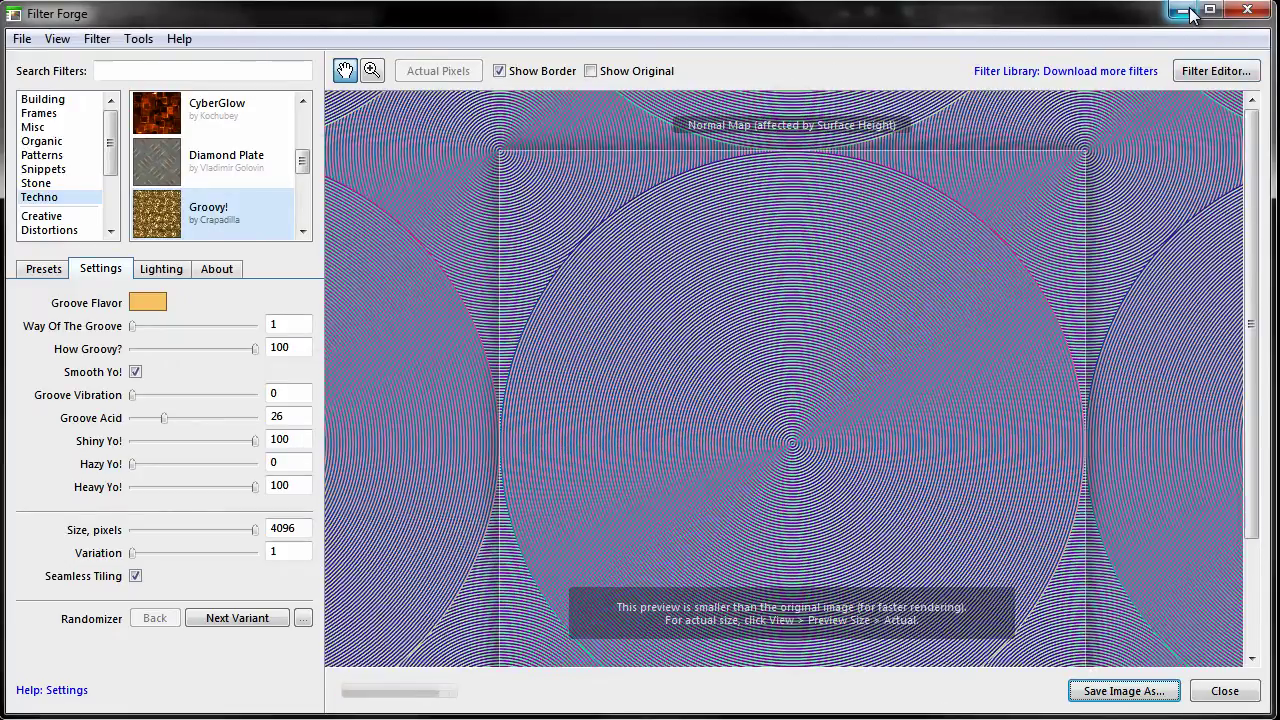
left_click(1185, 12)
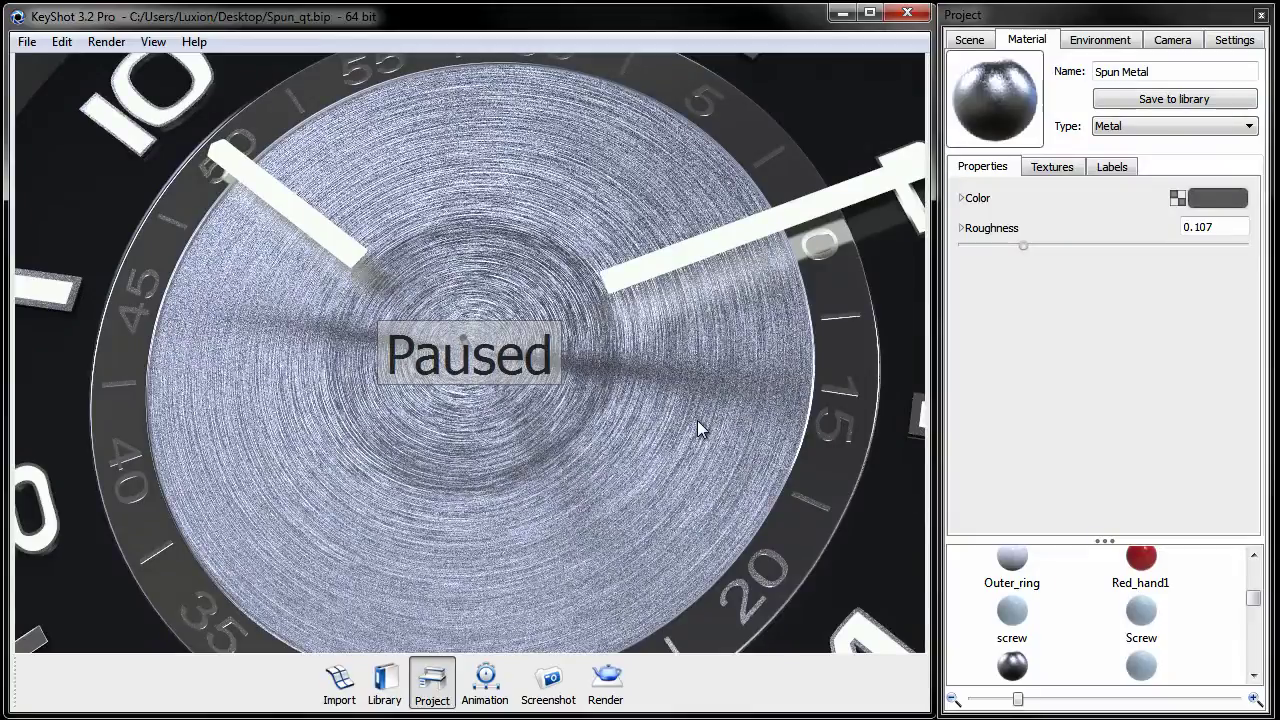
Resume the real-time render, unhide all watch parts, undo the black dial cover, and frame the spun dial.
left_click(559, 382)
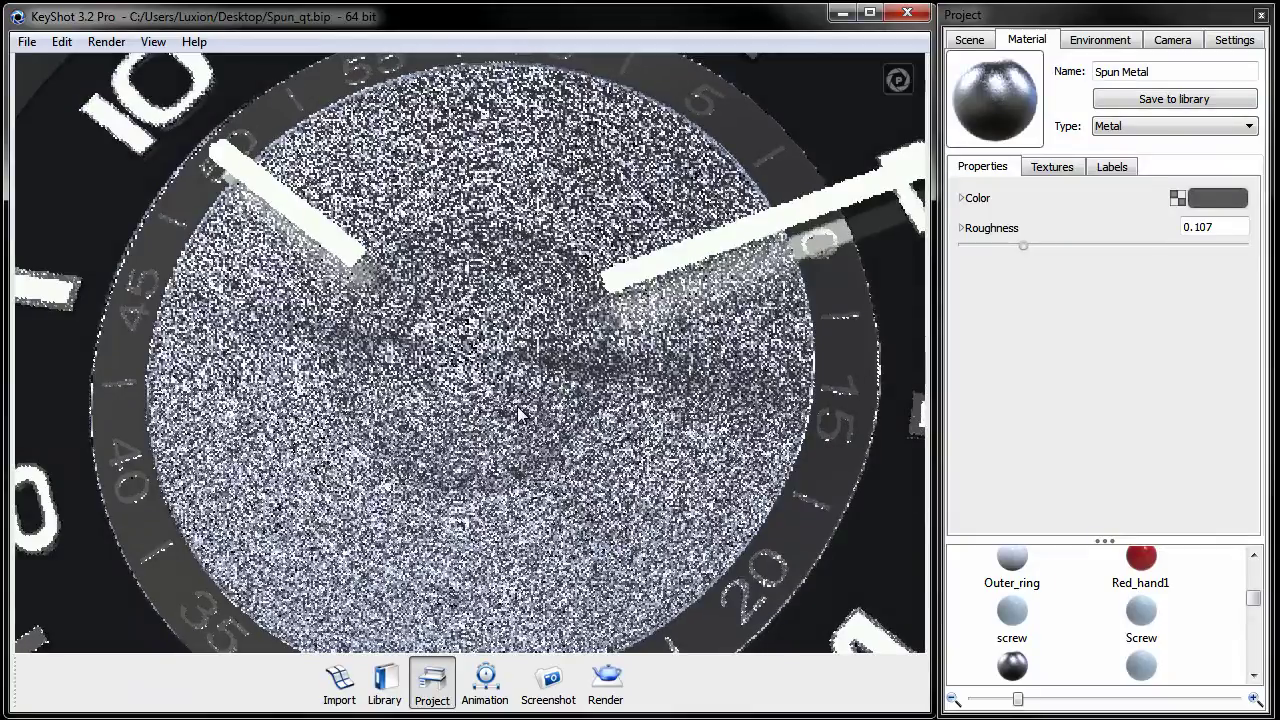
mouse_move(517, 406)
left_mouse_down()
mouse_move(525, 344)
mouse_move(522, 393)
left_mouse_up()
right_click(536, 363)
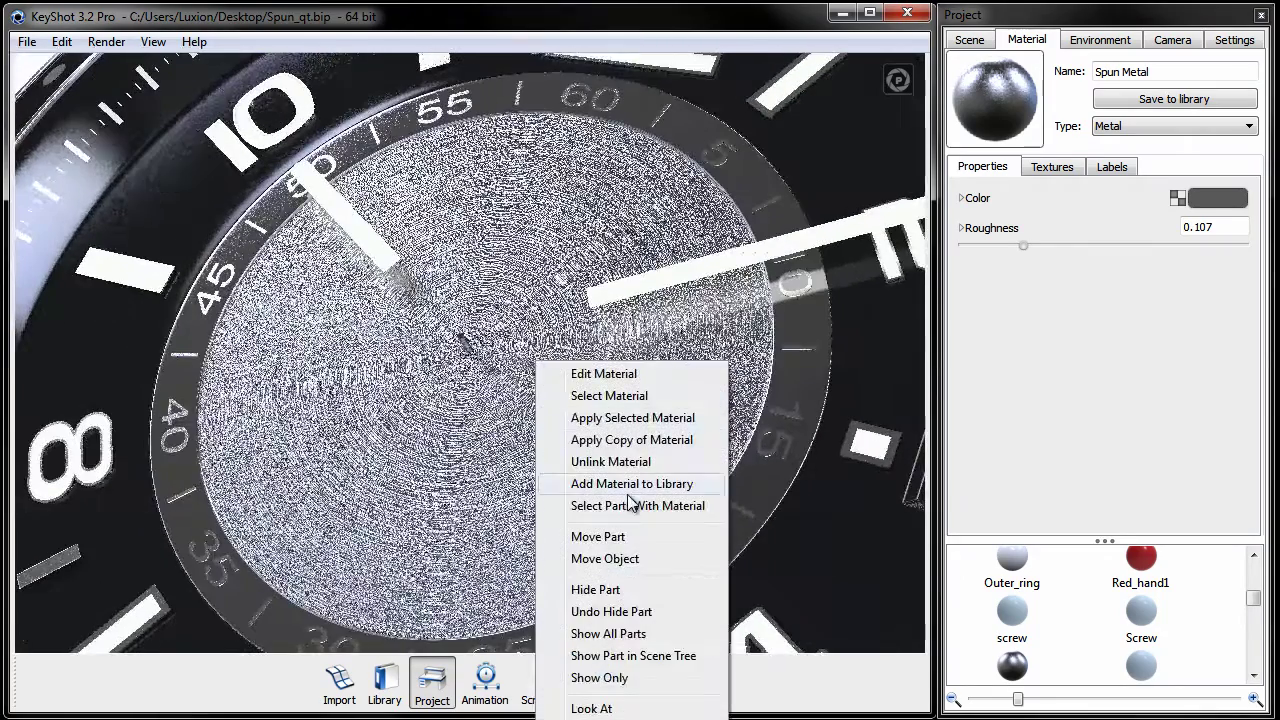
left_click(639, 632)
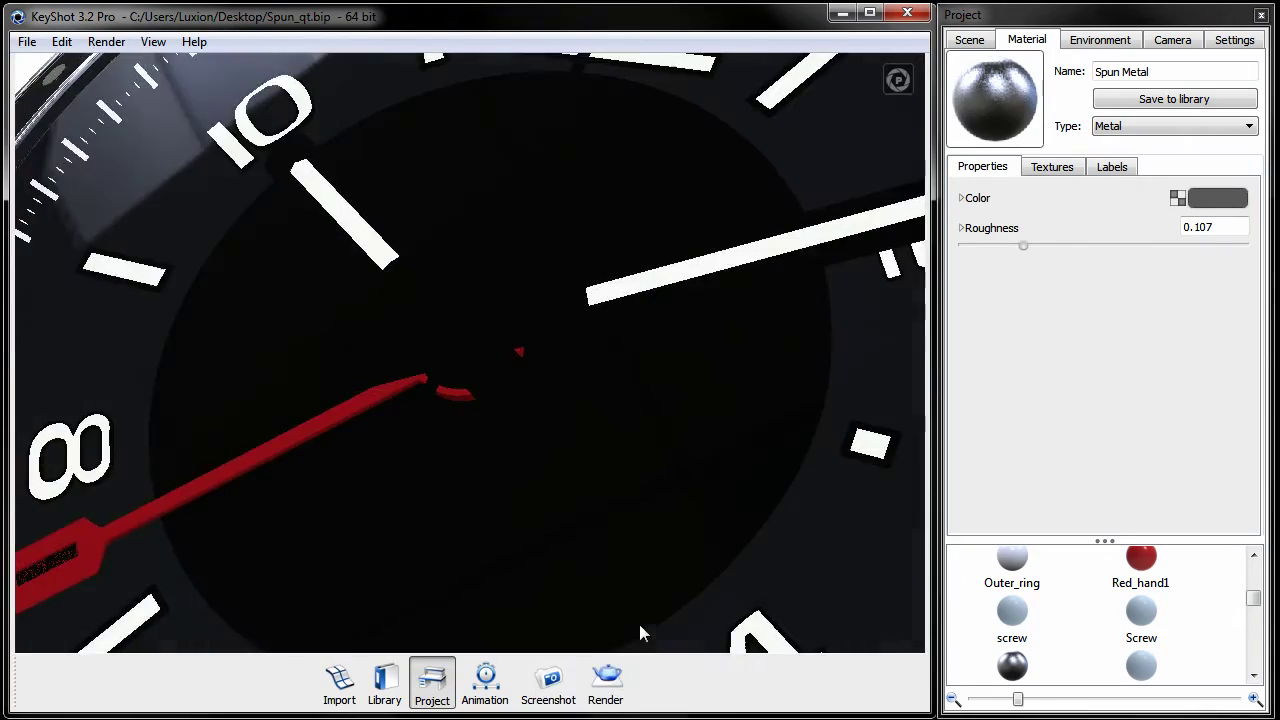
key("ctrl+z")
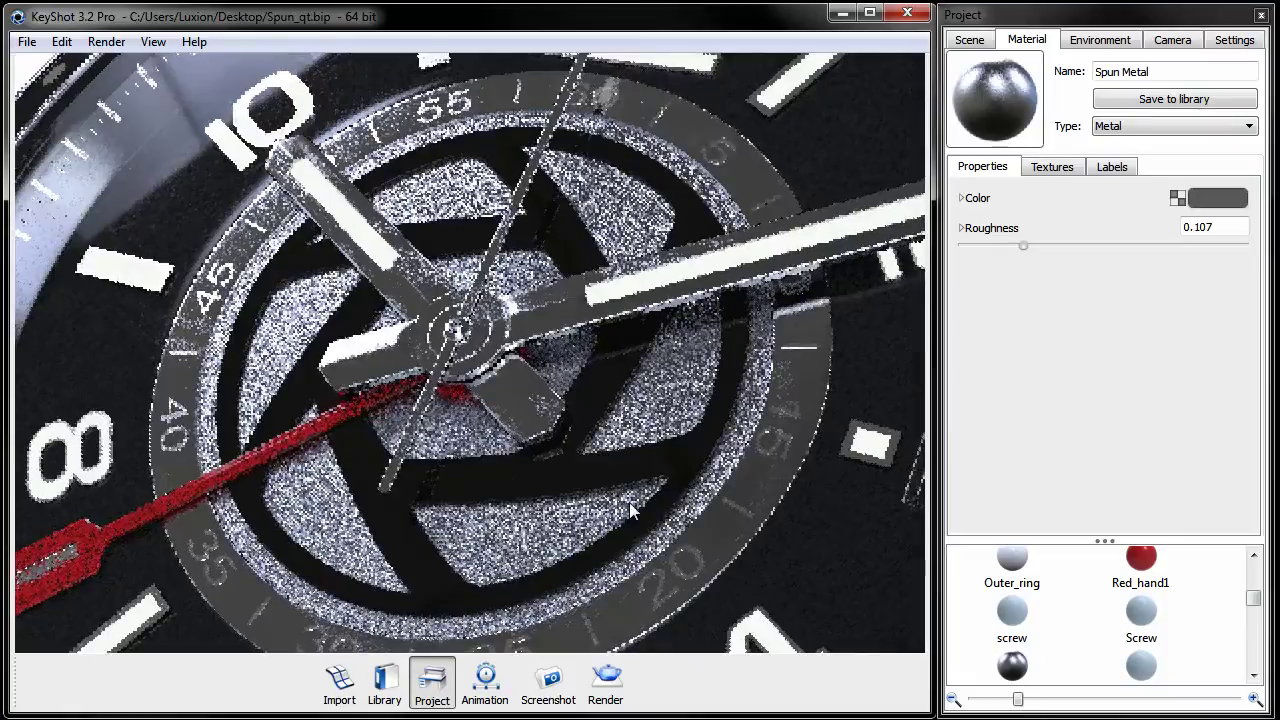
middle_click_drag(528, 463, 569, 423)
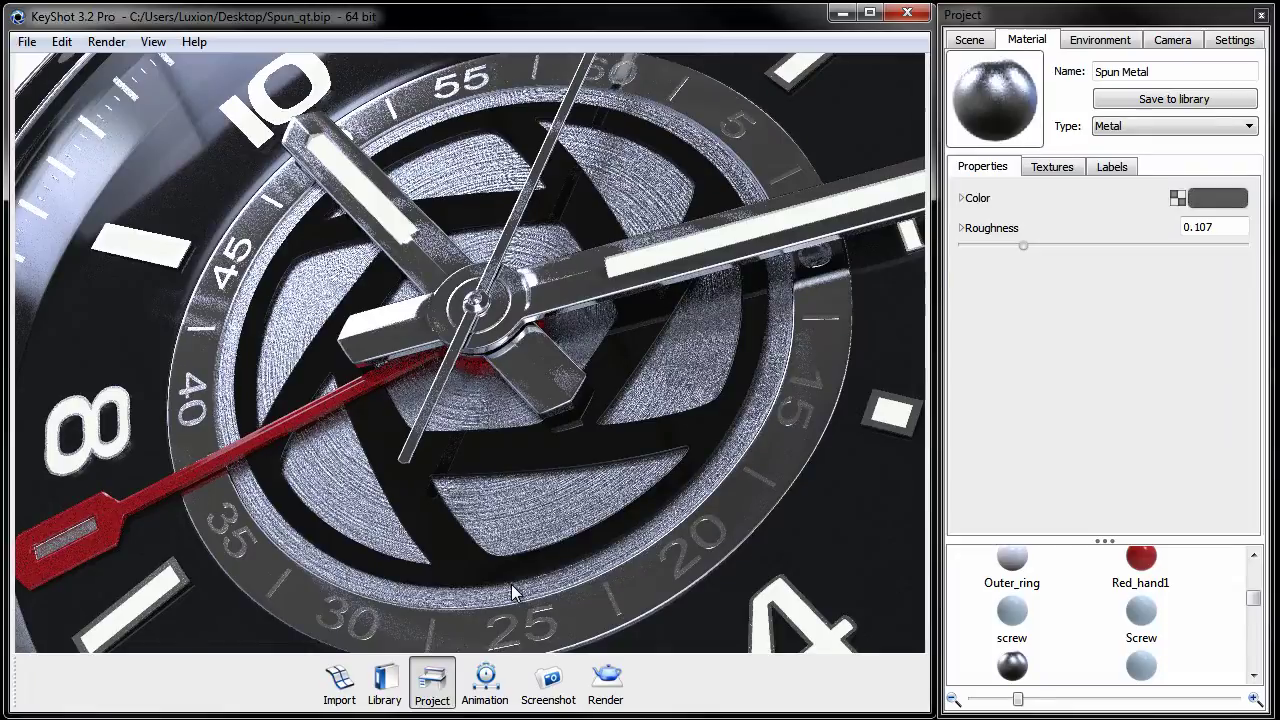
Load ff_spun.jpg as the Spun Metal bump, enable Normal Map, and set Bump Height to .1.
left_click(1050, 167)
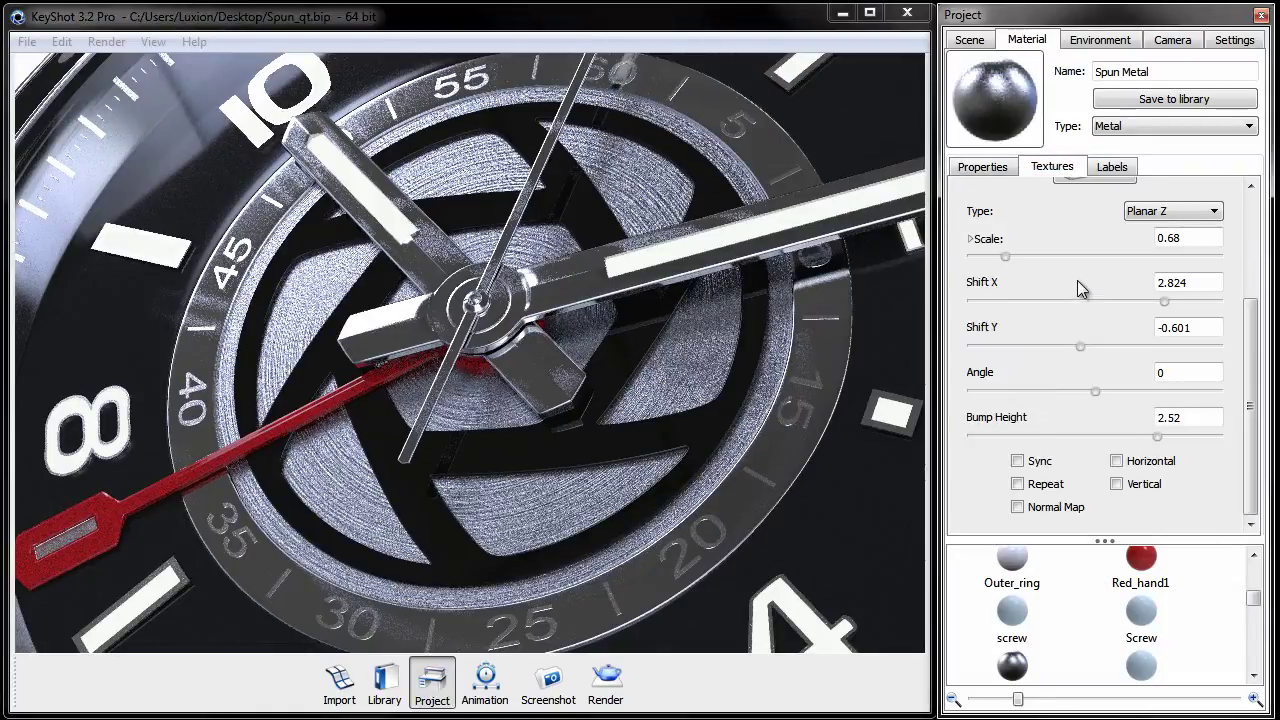
scroll(1077, 286, "up", 3)
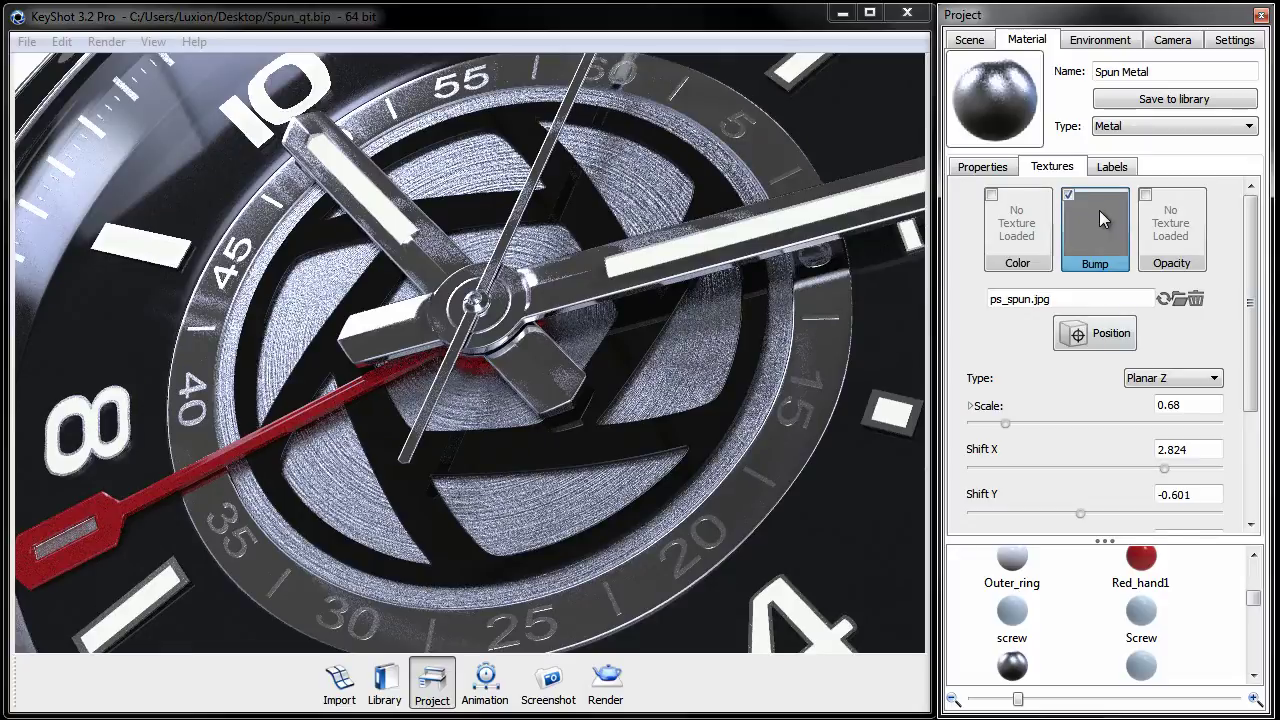
double_click(1099, 213)
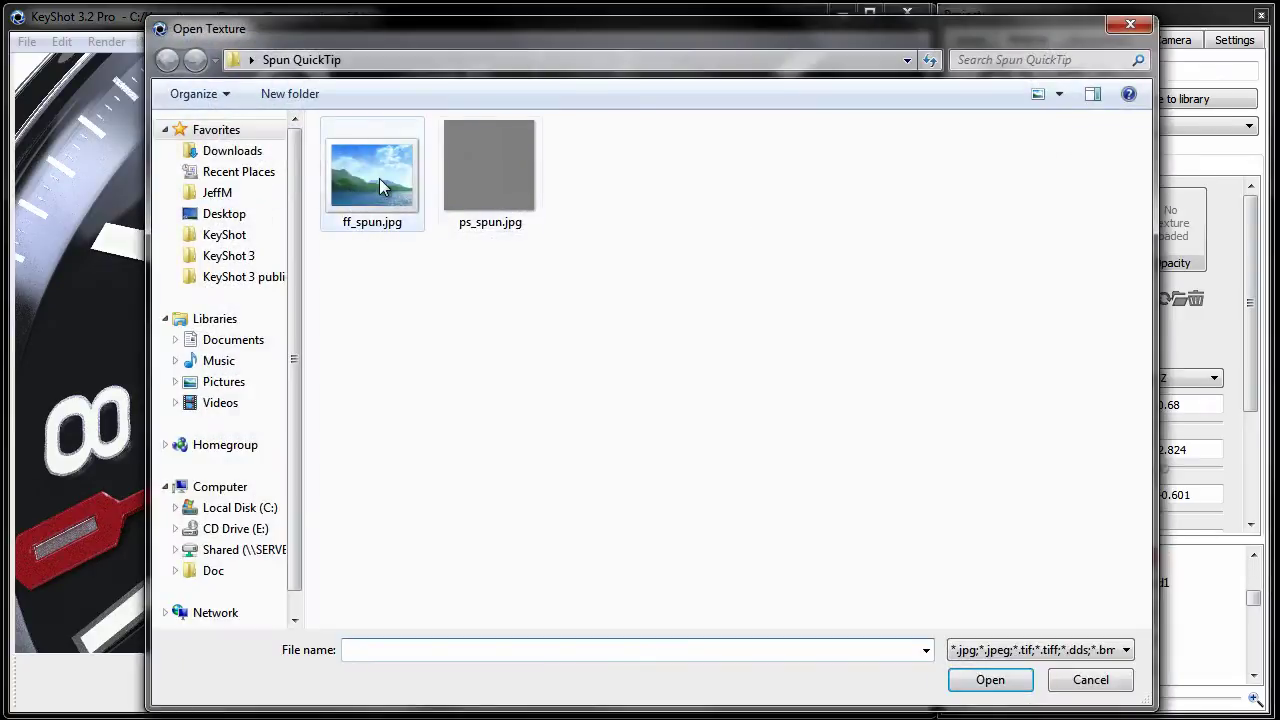
left_click(379, 178)
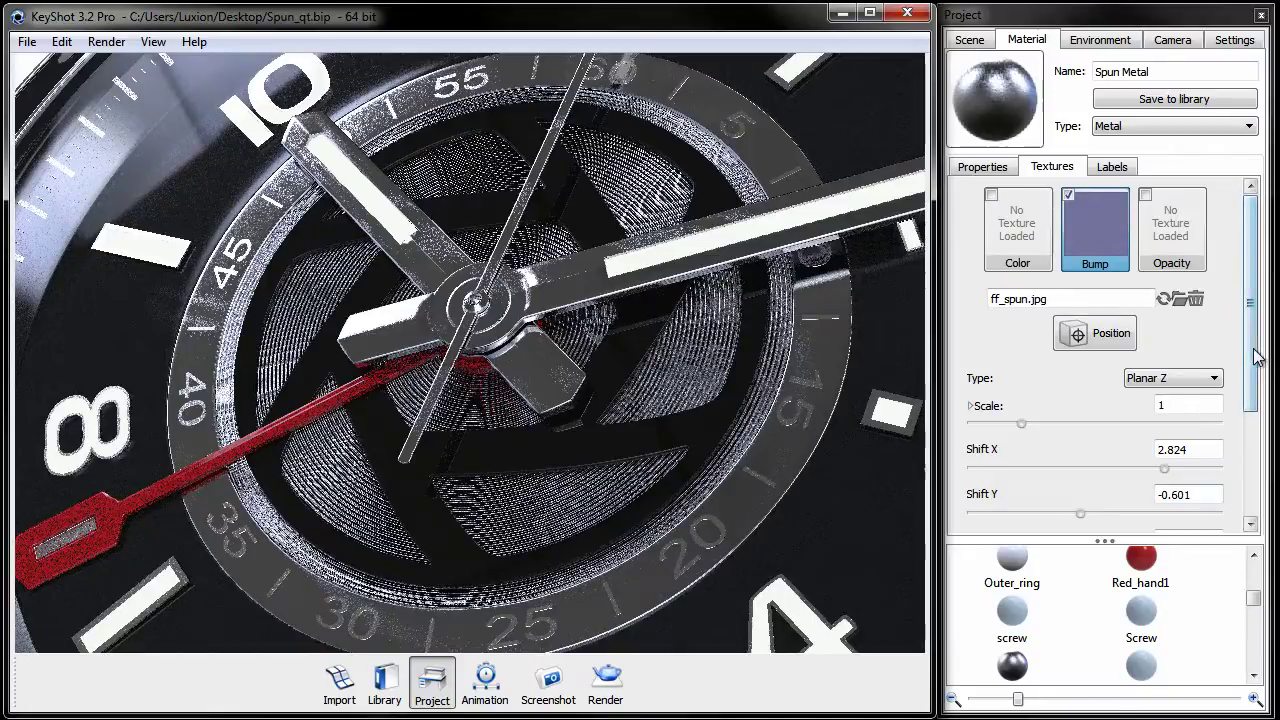
left_click_drag(1252, 362, 1255, 468)
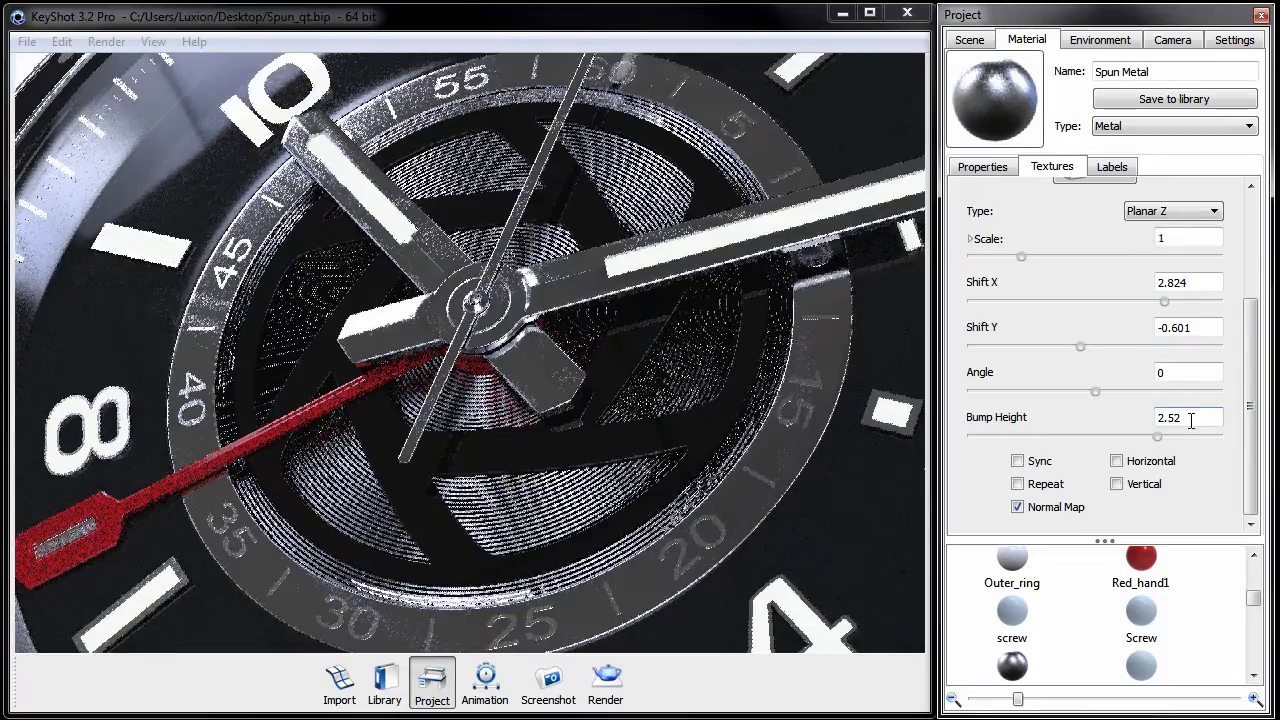
left_click(1201, 417)
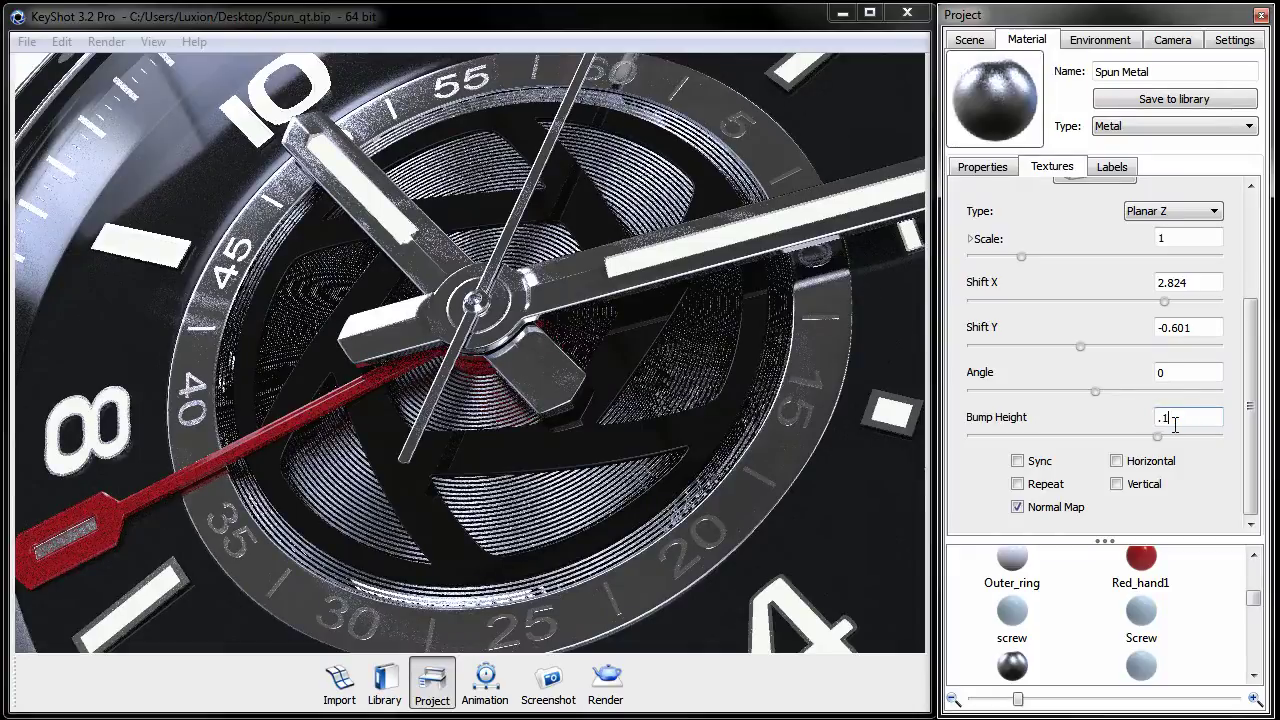
key("Return")
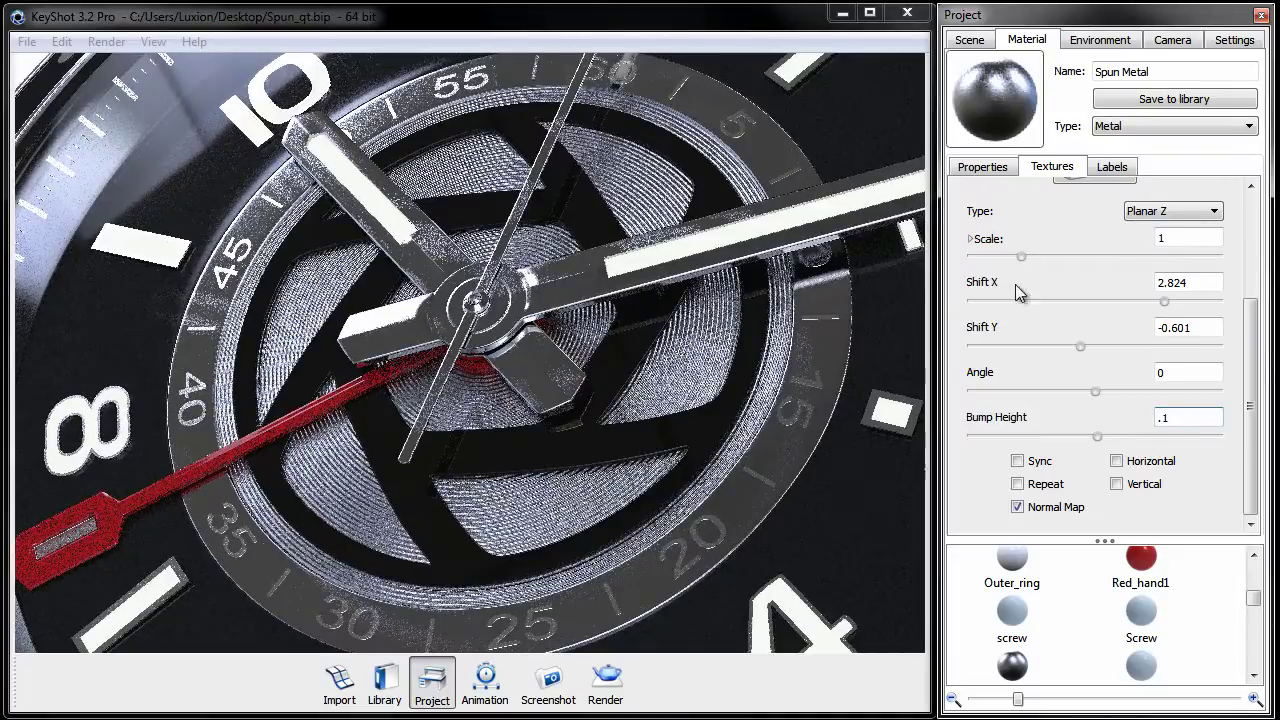
Reduce the ff_spun.jpg bump texture Scale from 1 to 0.67.
scroll(1250, 318, "up", 3)
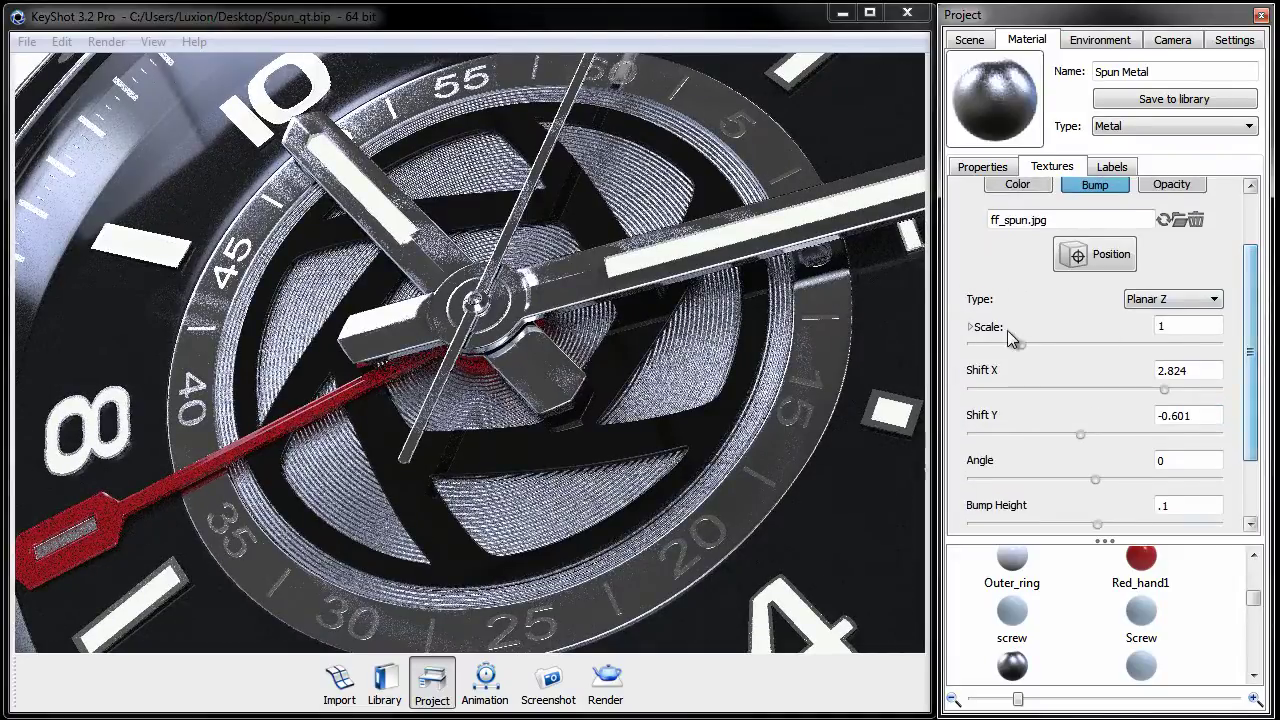
mouse_move(1023, 348)
left_mouse_down()
mouse_move(983, 348)
mouse_move(1007, 348)
left_mouse_up()
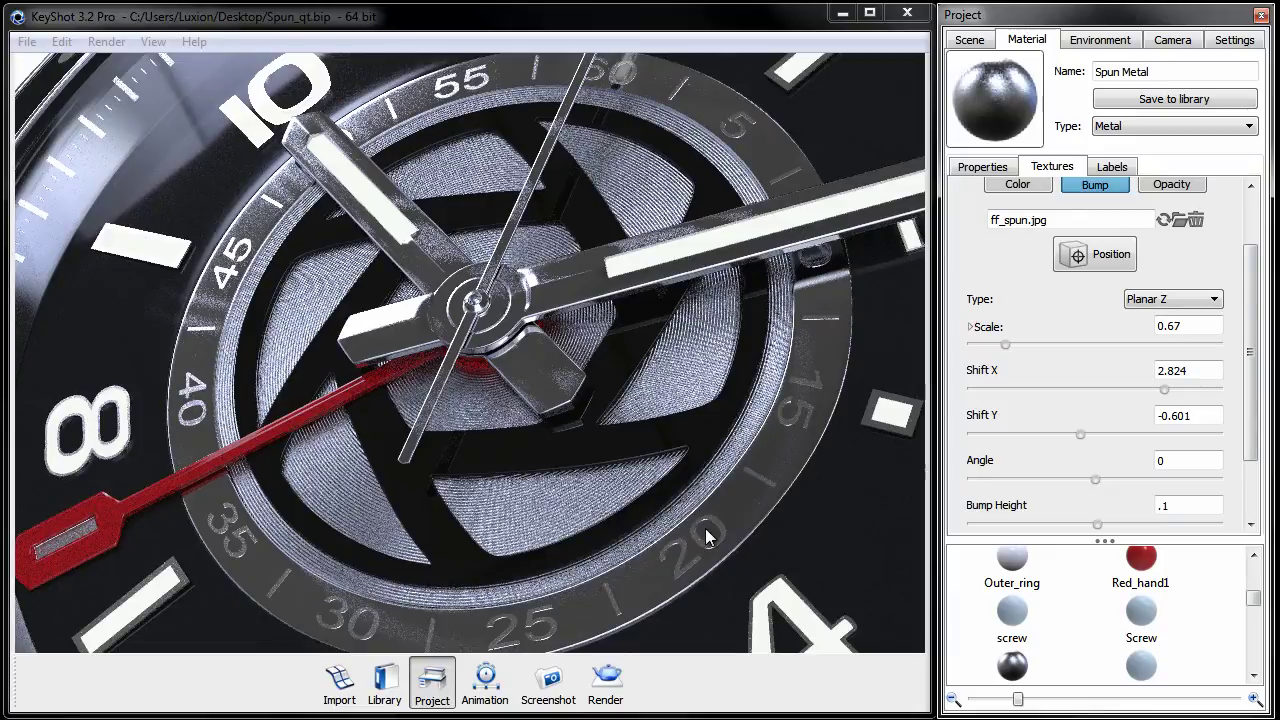
Drop Spun Metal roughness to 0.043, rotate the environment lighting around the watch, and zoom out.
left_click(984, 167)
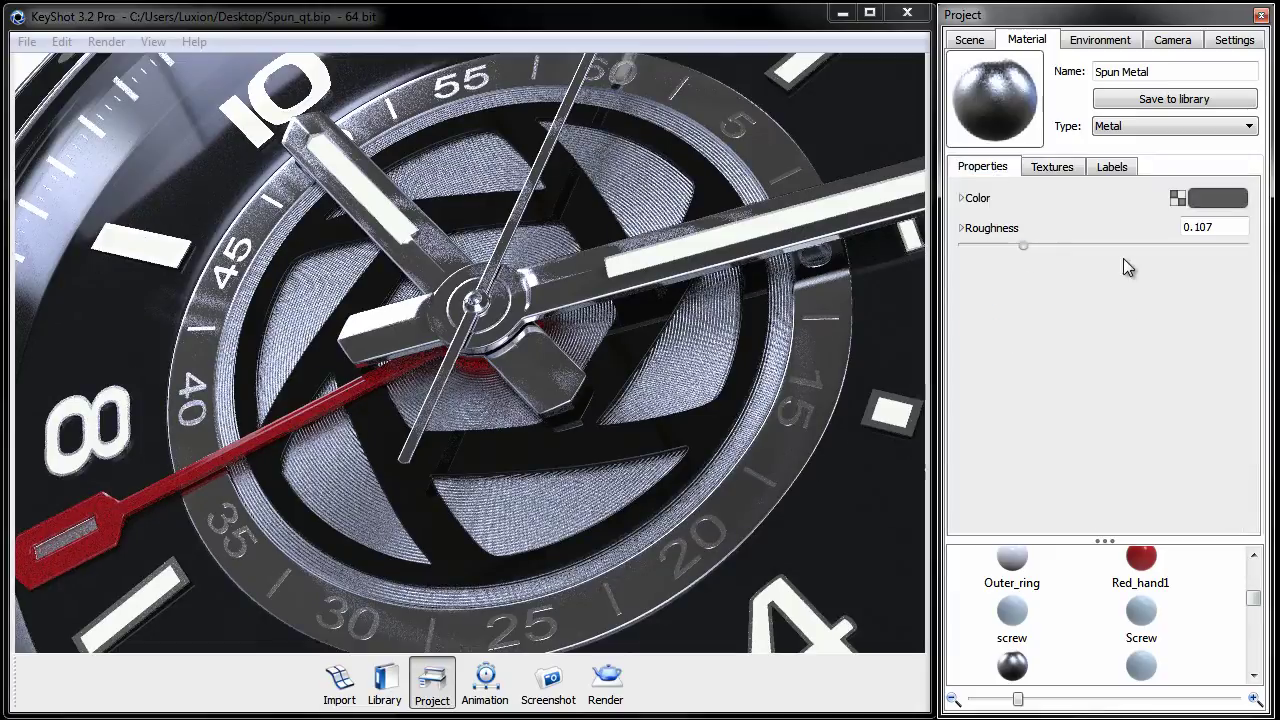
left_click_drag(1027, 243, 988, 245)
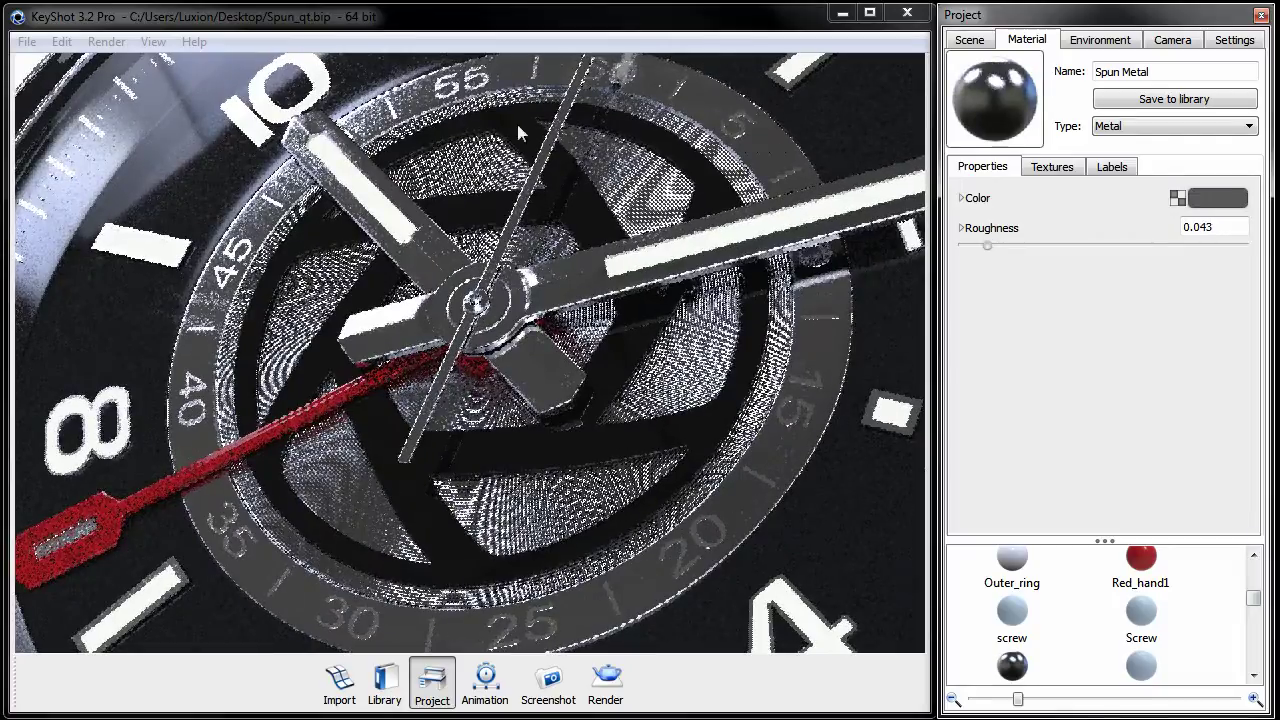
left_click_drag(736, 355, 311, 260, "ctrl")
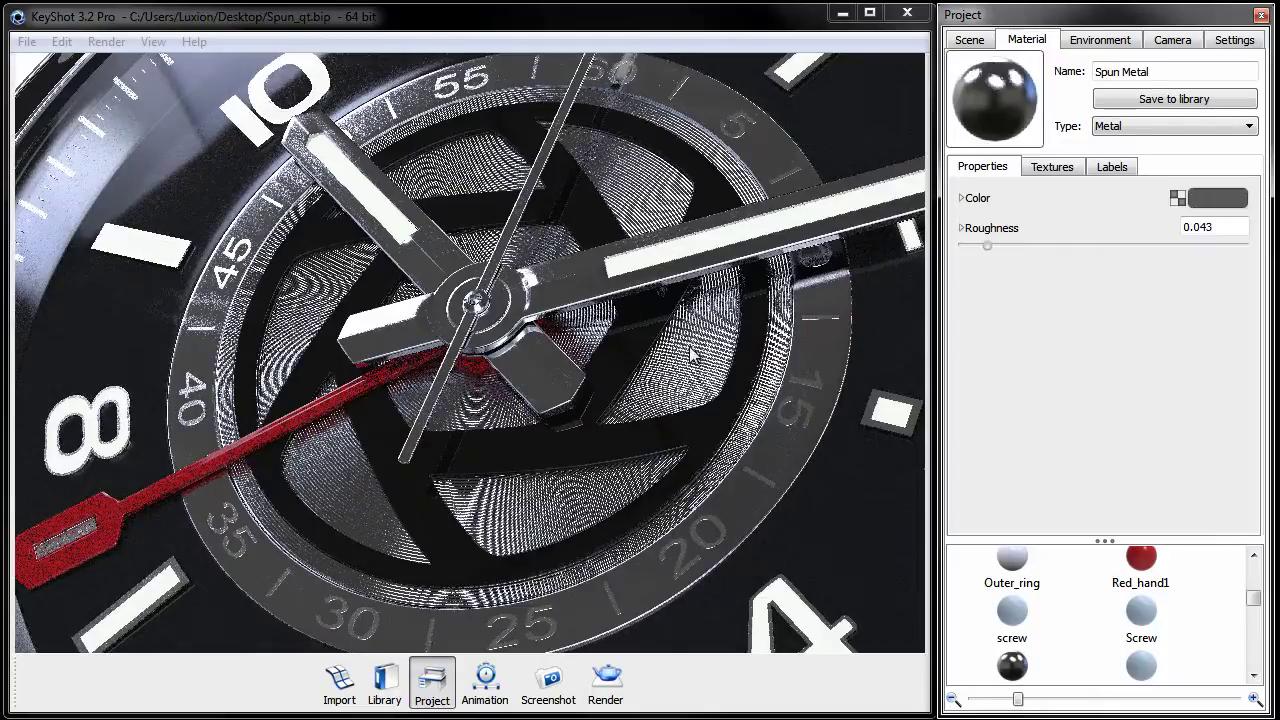
left_click_drag(693, 355, 410, 435, "ctrl")
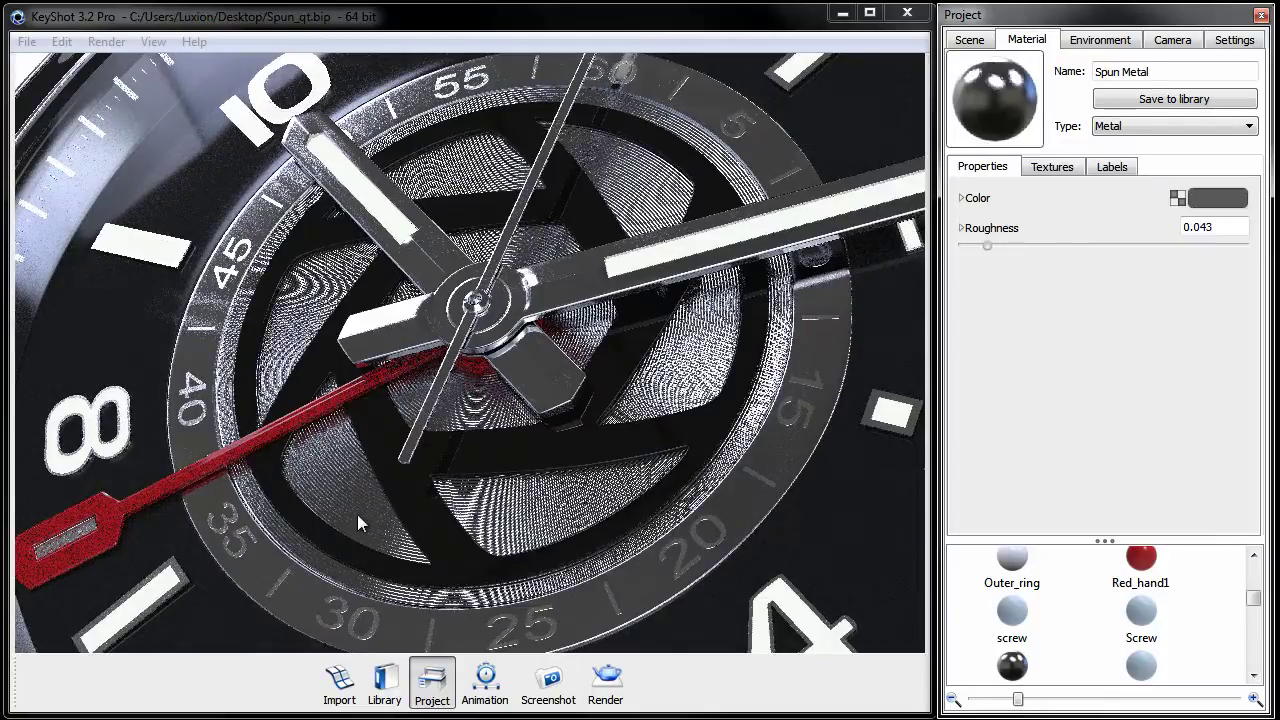
left_click_drag(357, 516, 568, 522, "ctrl")
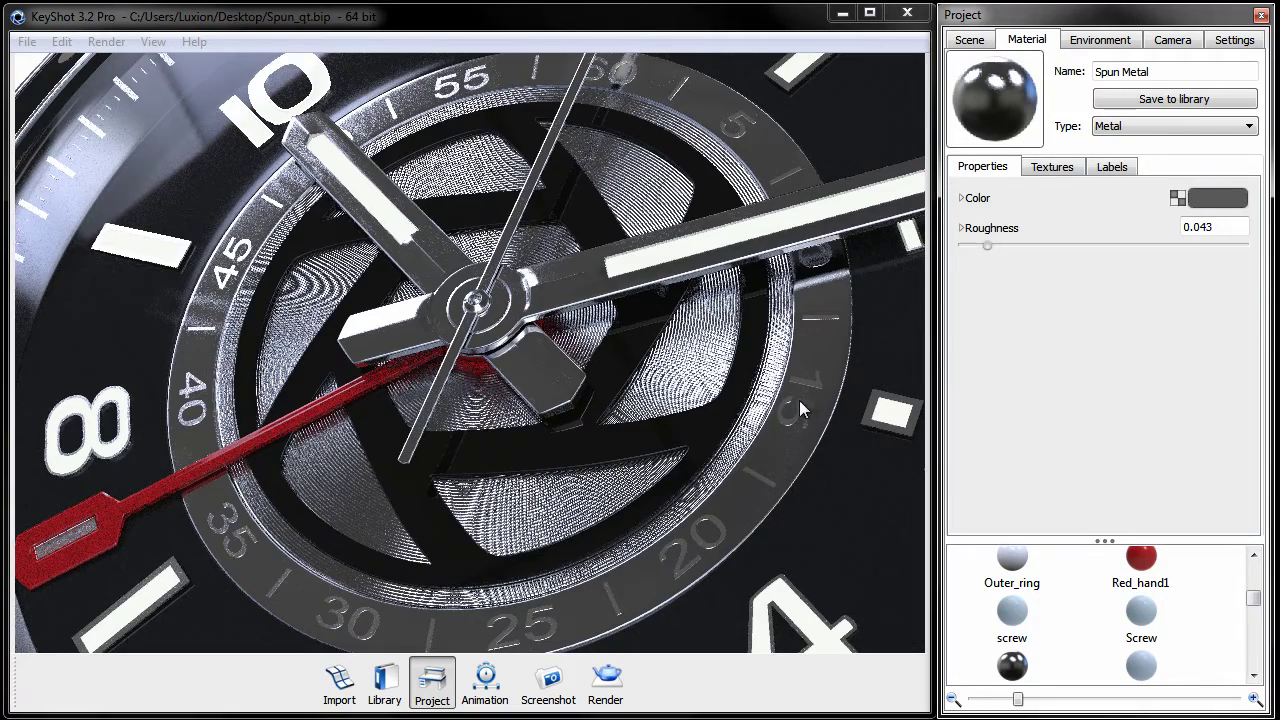
scroll(487, 404, "down", 5)
scroll(490, 407, "down", 2)
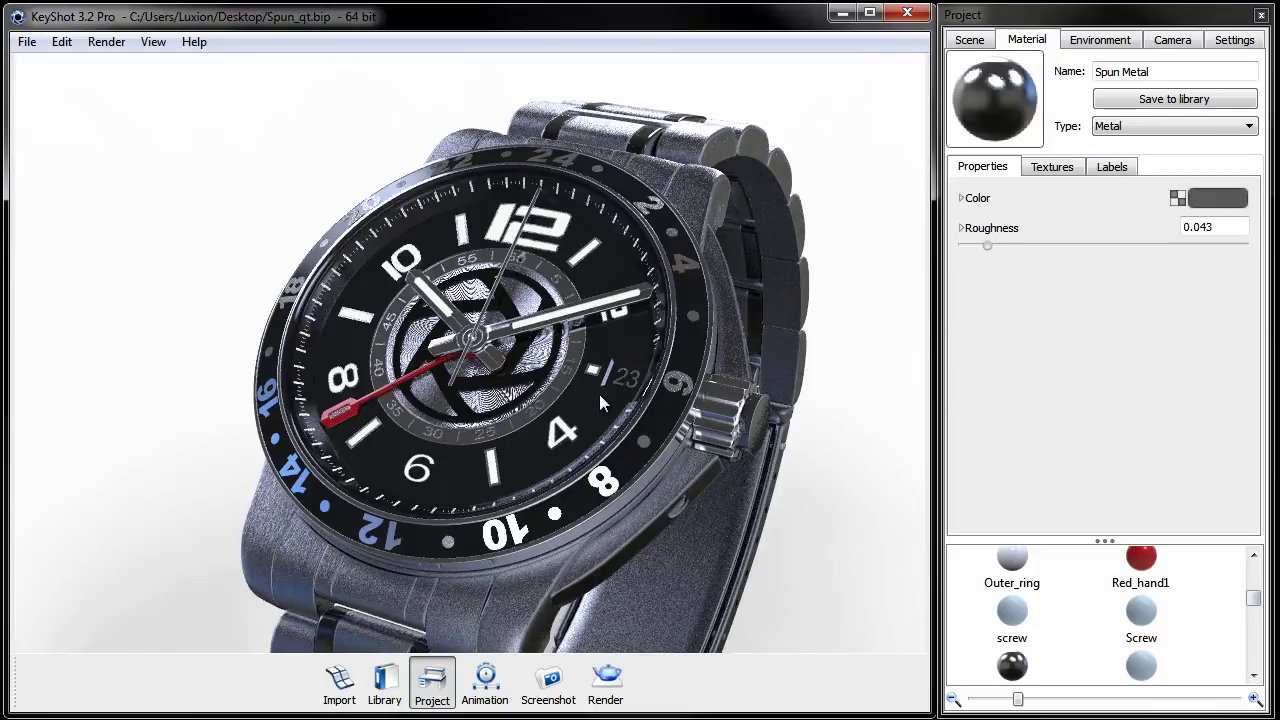
left_click(1052, 167)
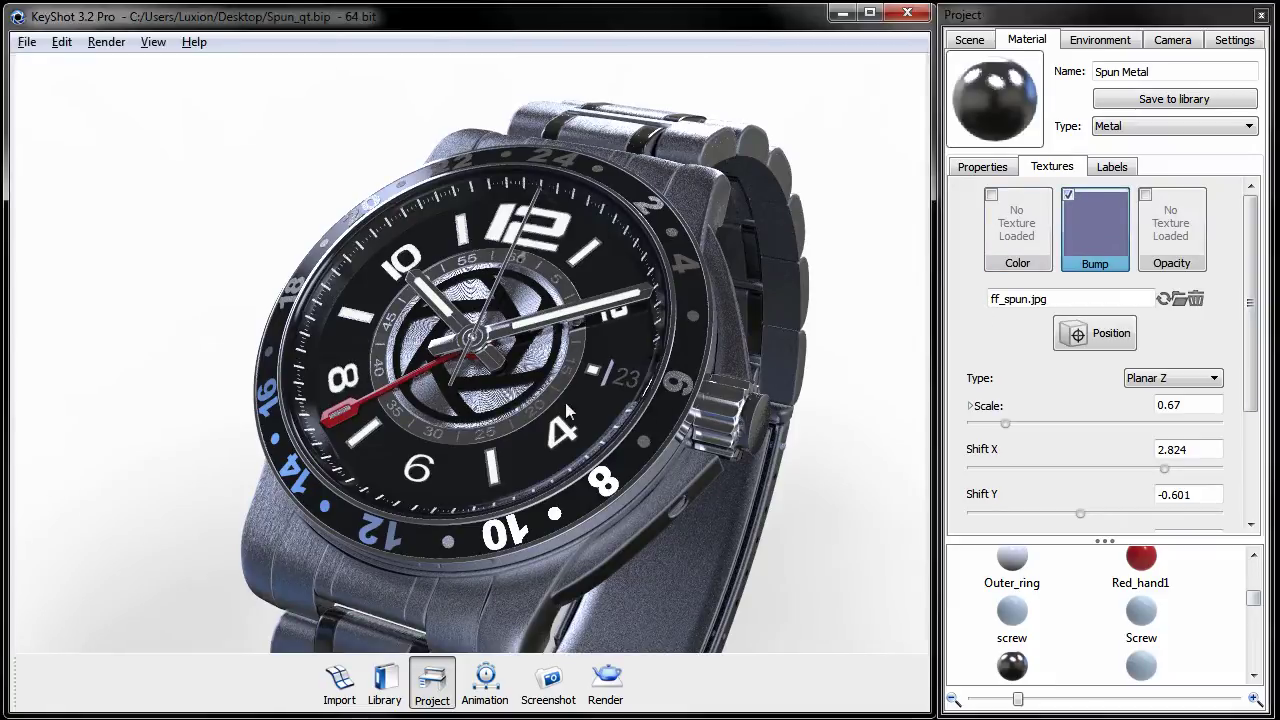
scroll(565, 402, "up", 5)
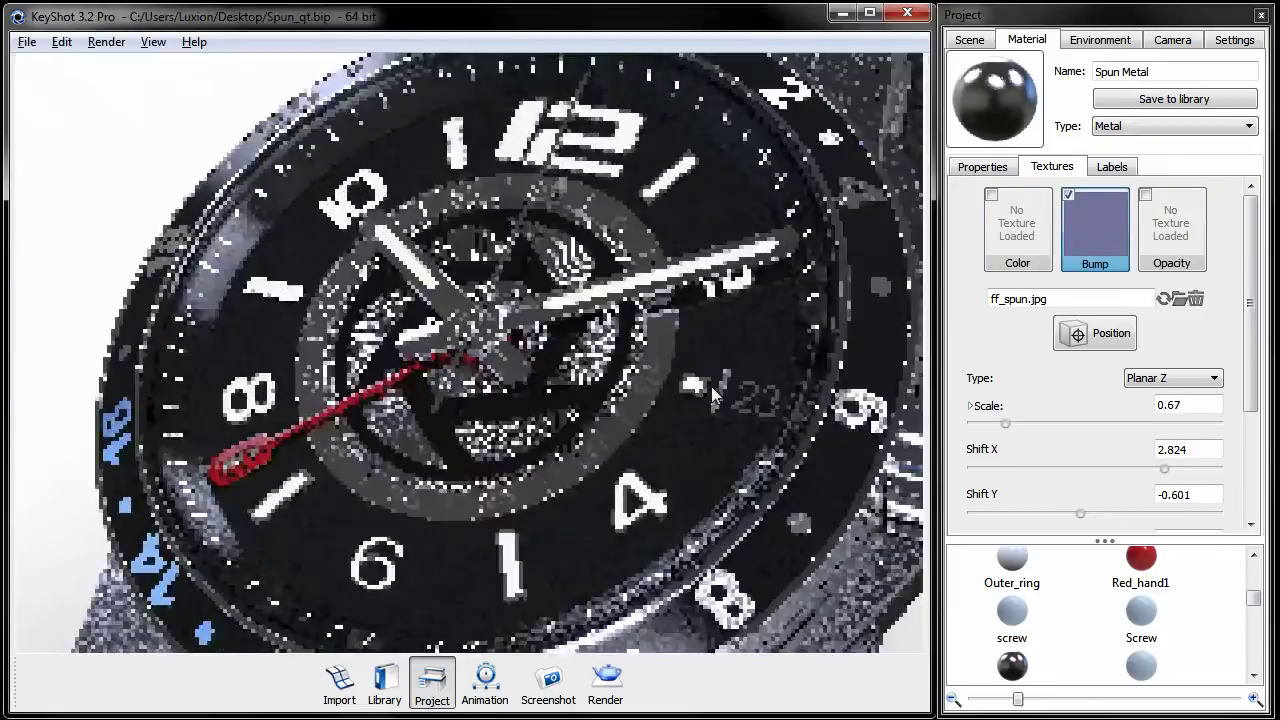
scroll(711, 393, "up", 5)
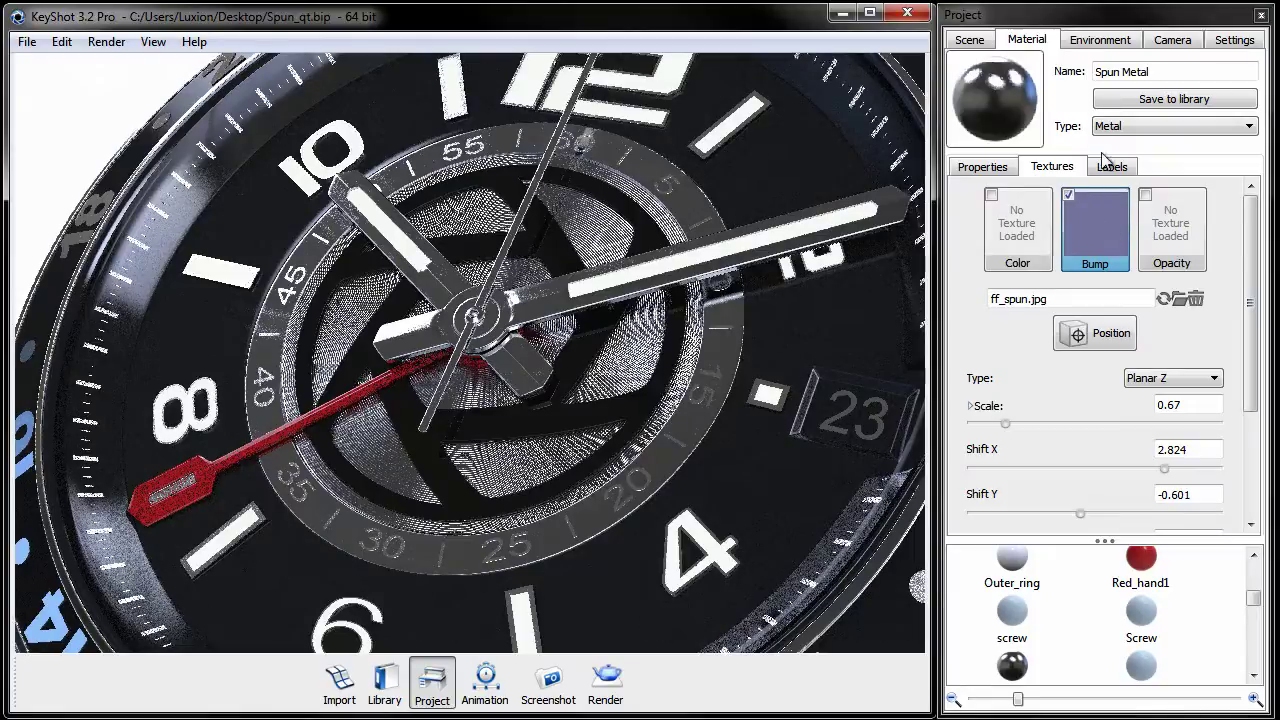
left_click(1069, 197)
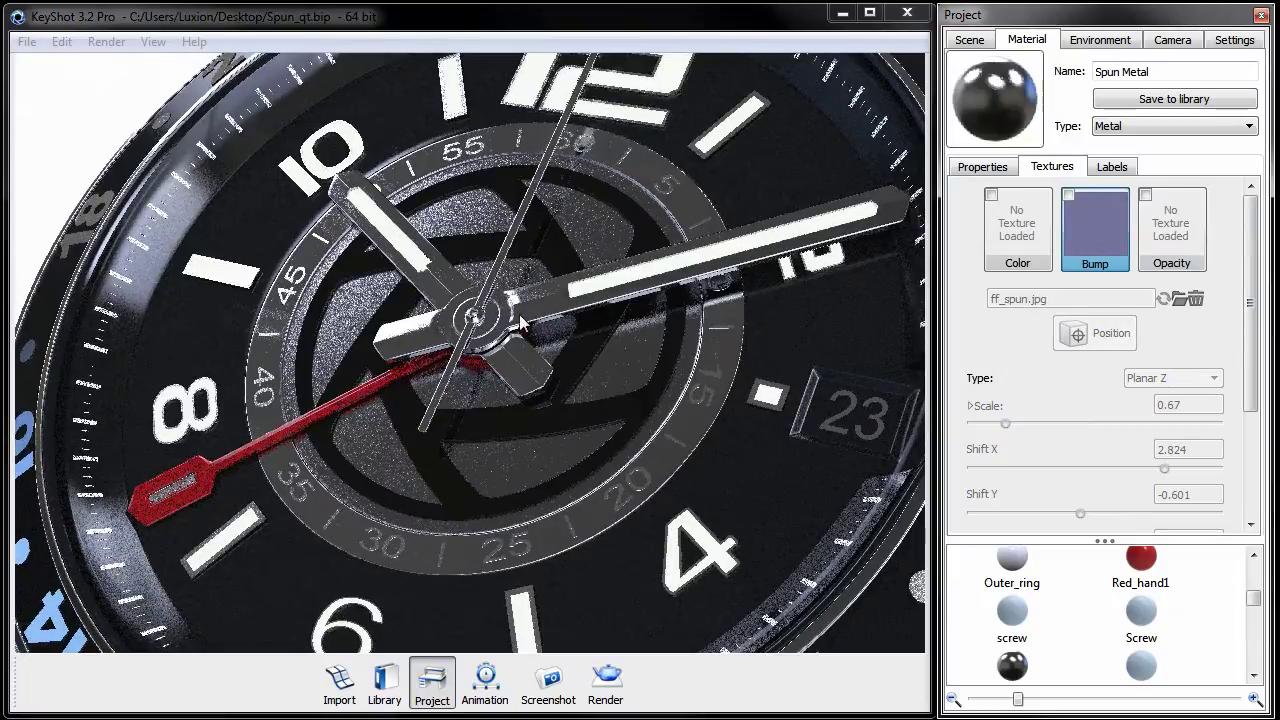
left_click(1069, 196)
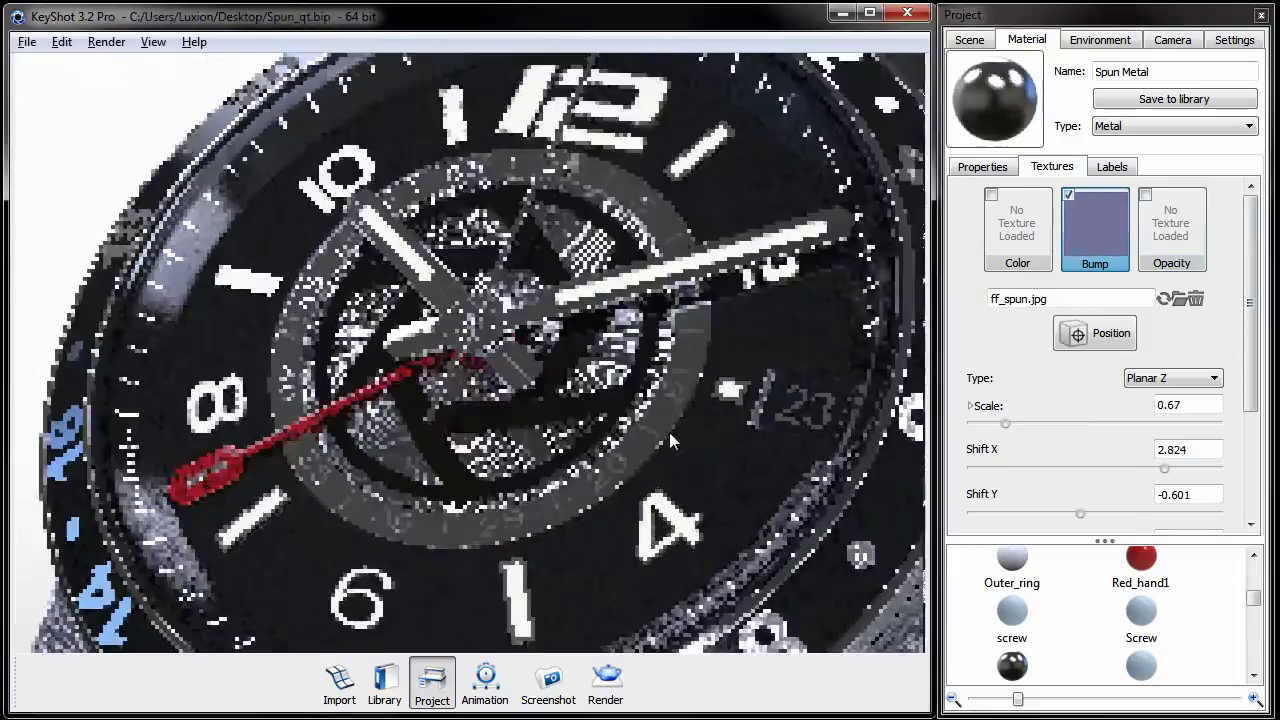
Orbit to the crown and select its Aluminum brushed #4 material for editing.
scroll(669, 432, "down", 5)
left_click_drag(571, 448, 815, 625)
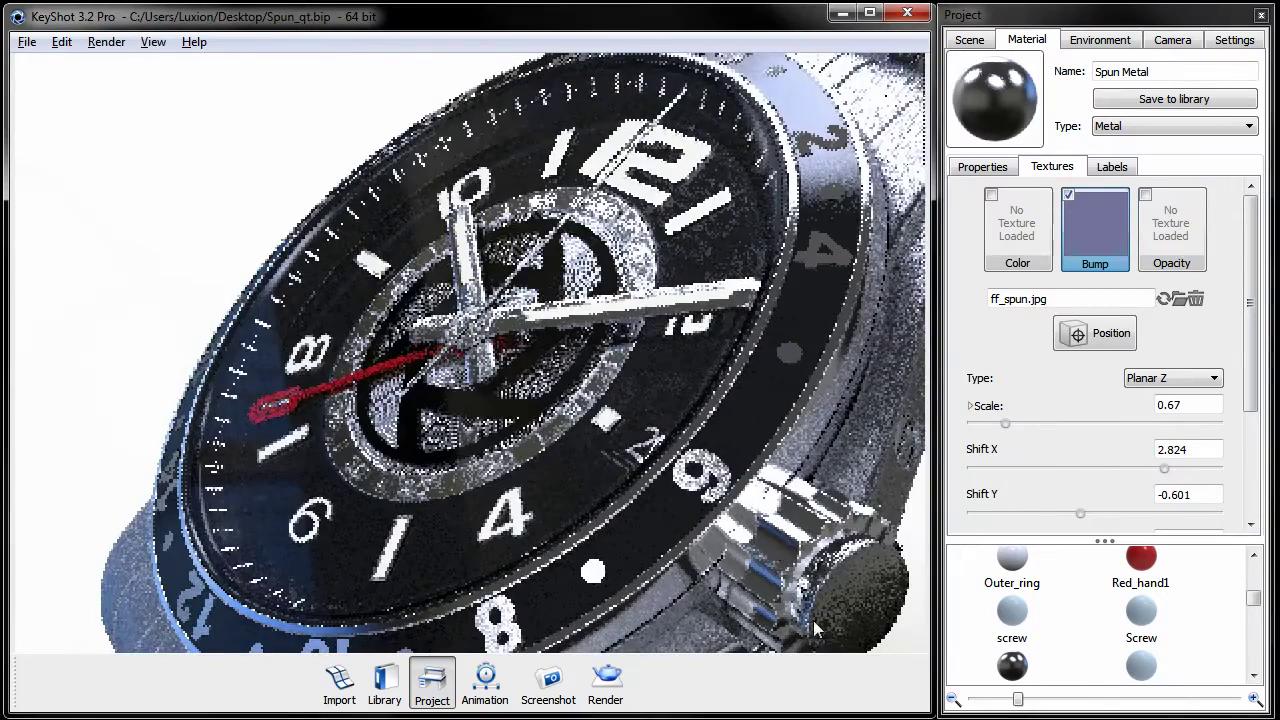
mouse_move(783, 553)
left_mouse_down()
mouse_move(627, 378)
mouse_move(783, 450)
mouse_move(414, 494)
mouse_move(654, 466)
mouse_move(449, 394)
mouse_move(613, 428)
mouse_move(509, 420)
mouse_move(475, 336)
left_mouse_up()
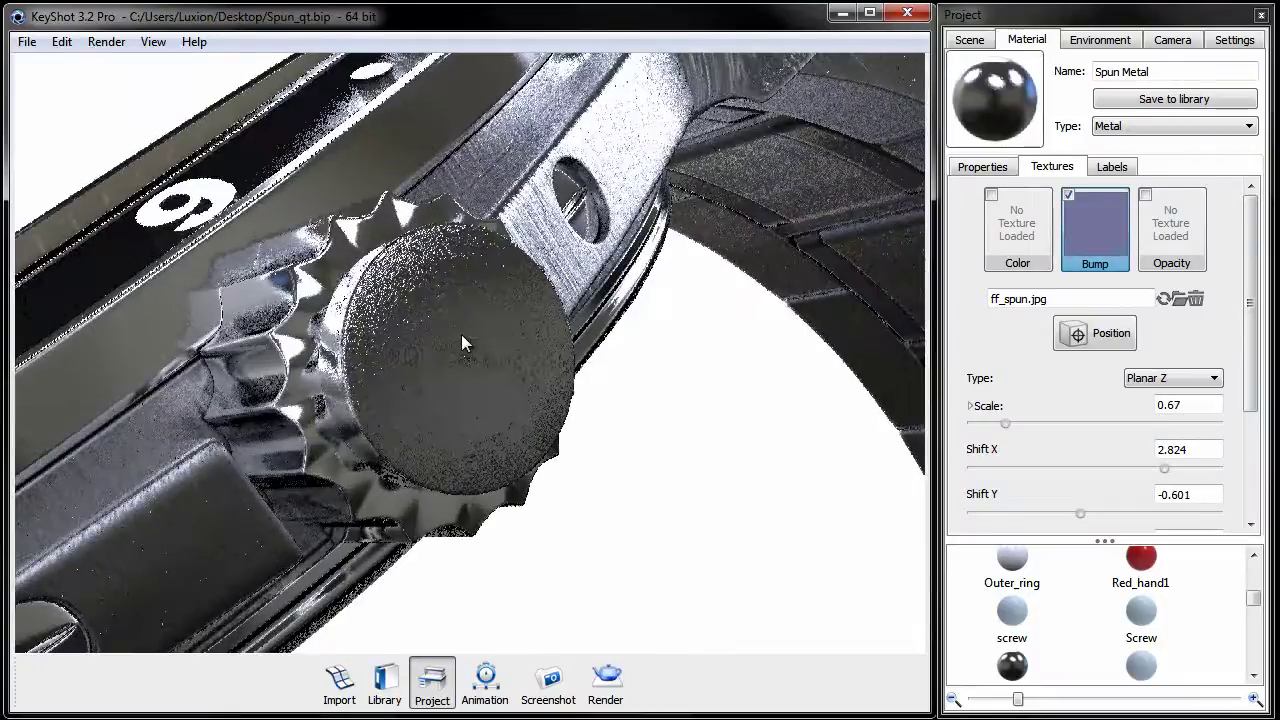
double_click(461, 334)
Replace the crown's bump image with ff_spun.jpg and shrink its Scale to 0.265.
left_click(1055, 167)
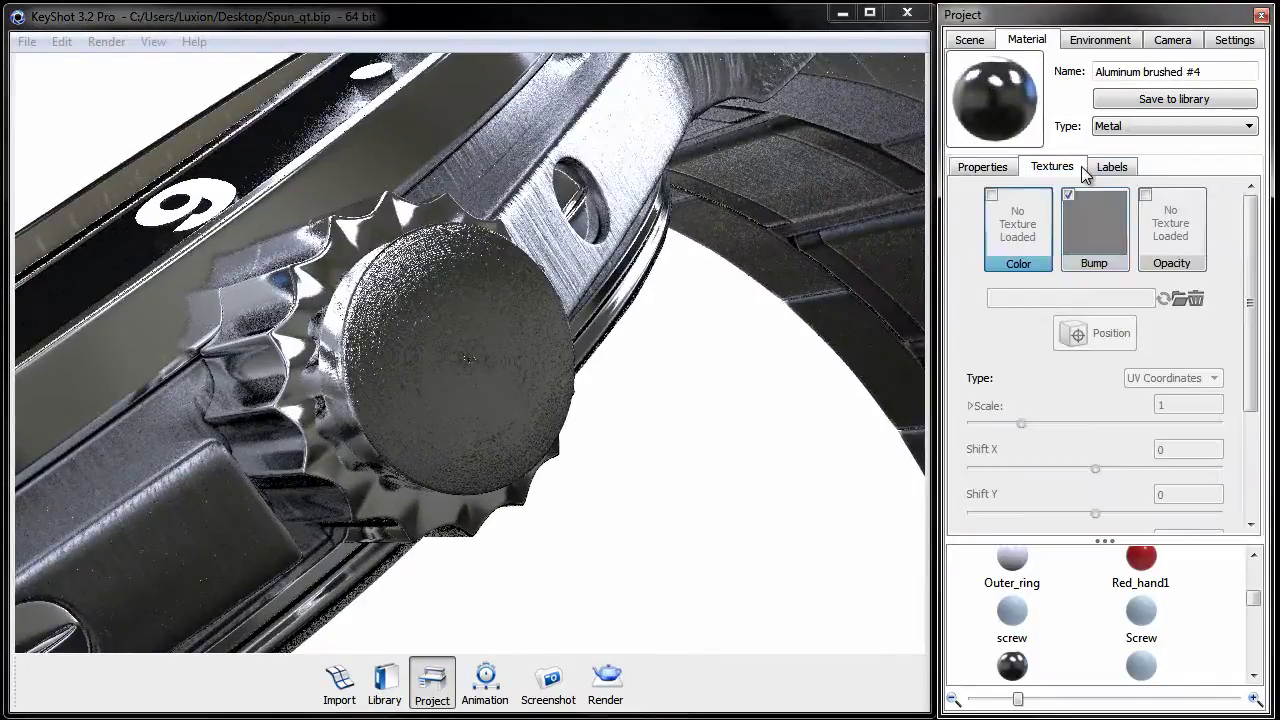
double_click(1115, 228)
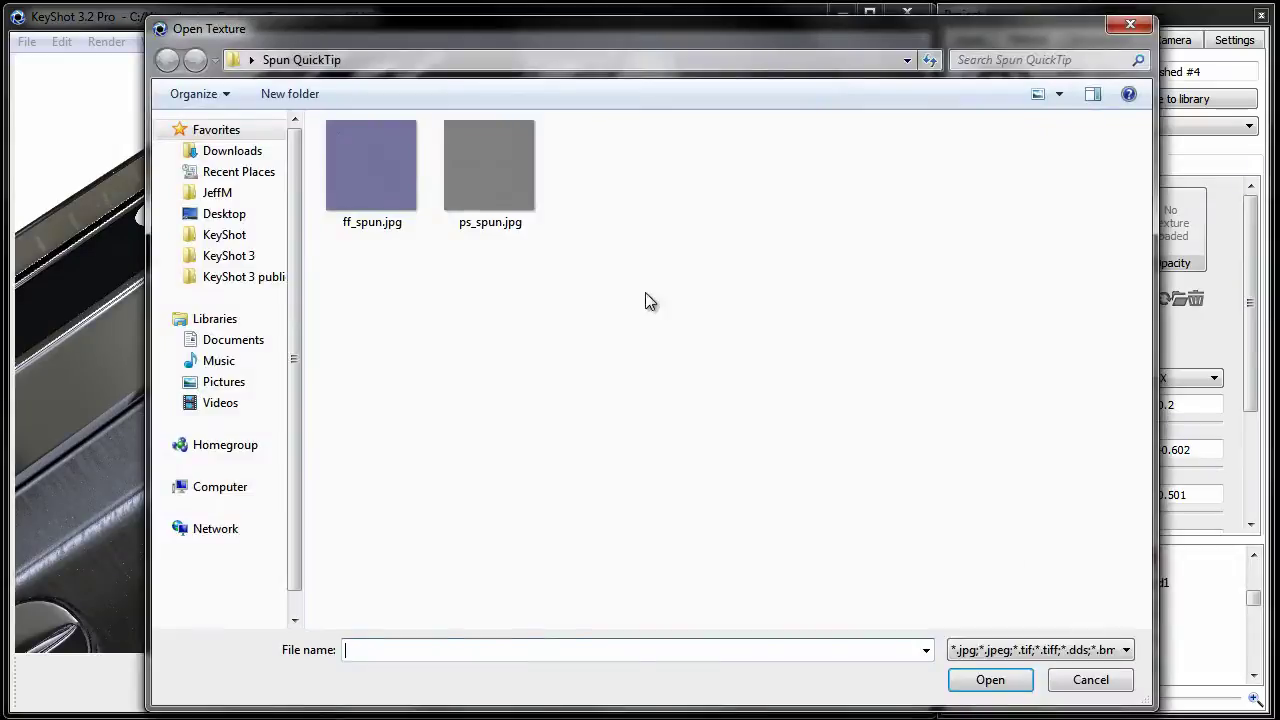
double_click(355, 158)
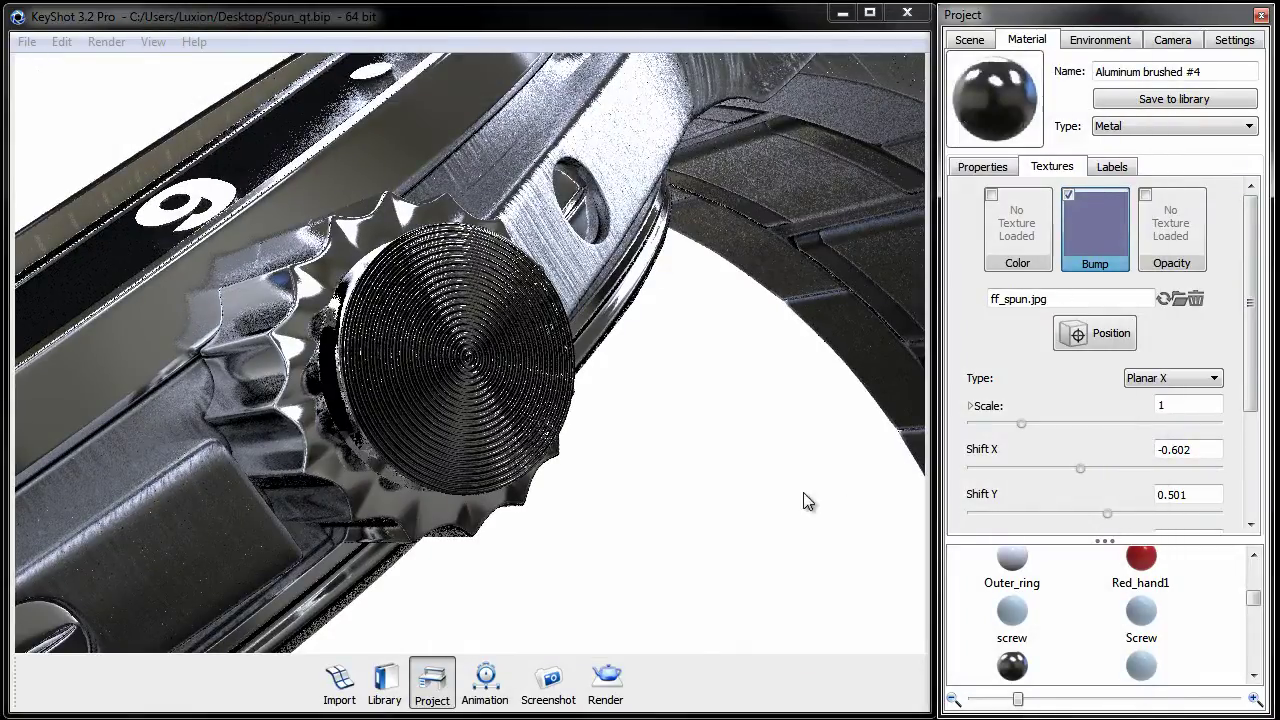
left_click_drag(1021, 423, 985, 430)
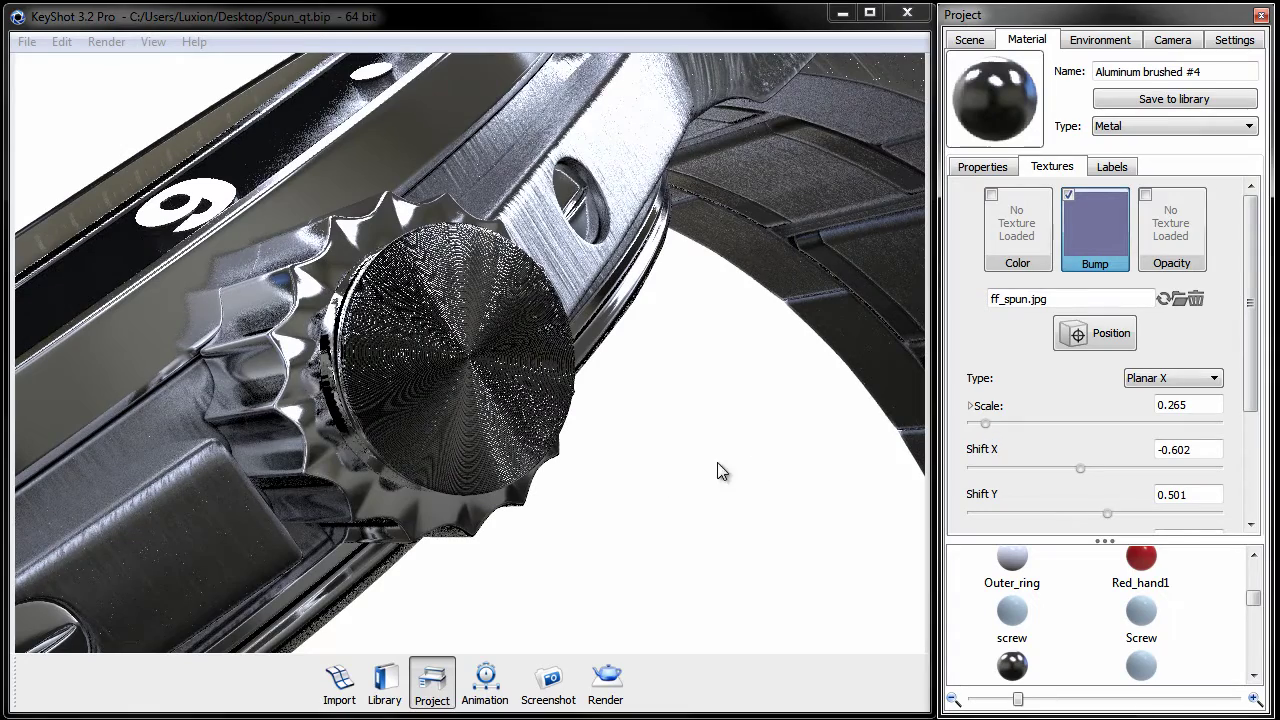
left_click_drag(662, 475, 829, 486)
Enable Normal Map on the crown's spun bump and lower Bump Height, trying .1 then 0.04.
scroll(1240, 487, "down", 3)
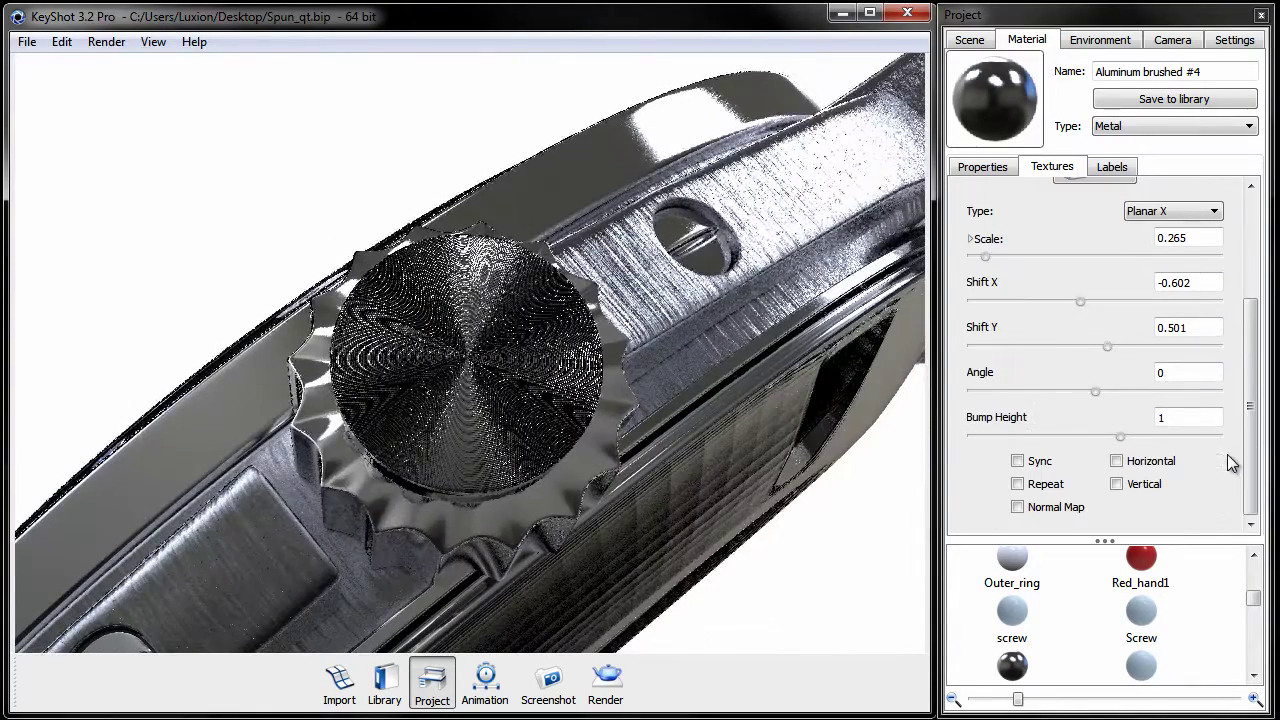
left_click(1049, 507)
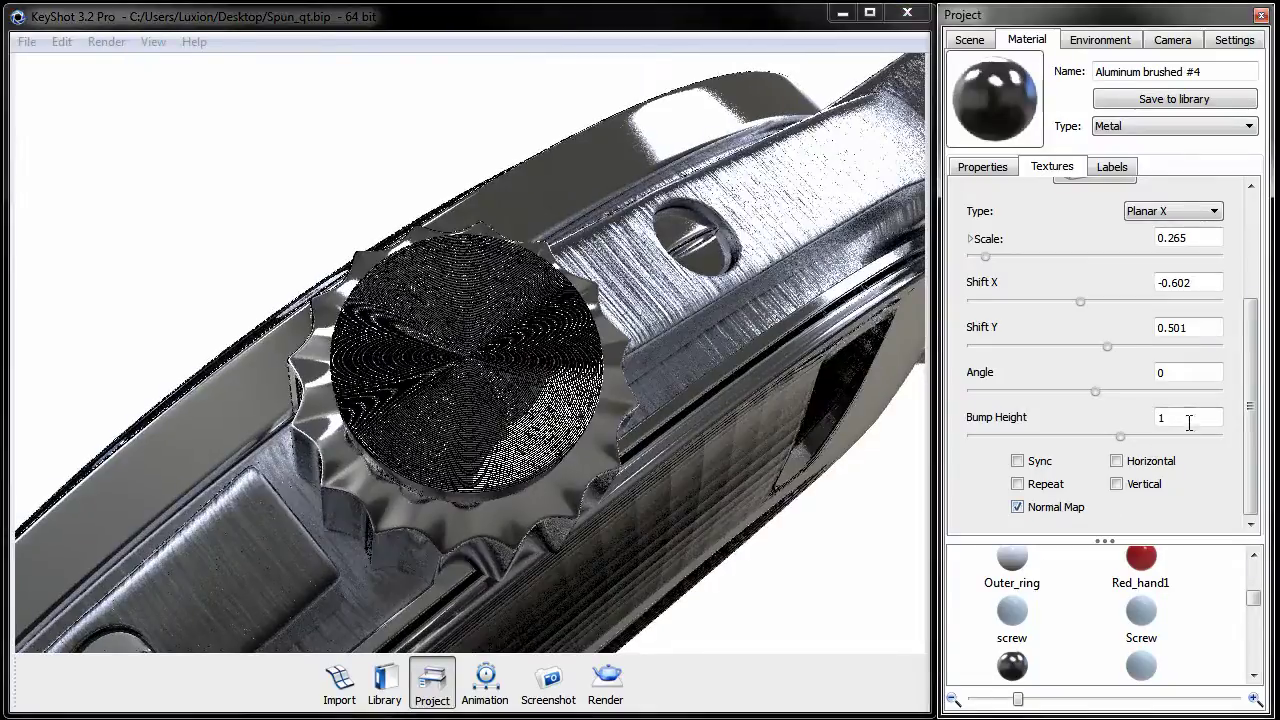
double_click(1162, 417)
type(".1")
key("Return")
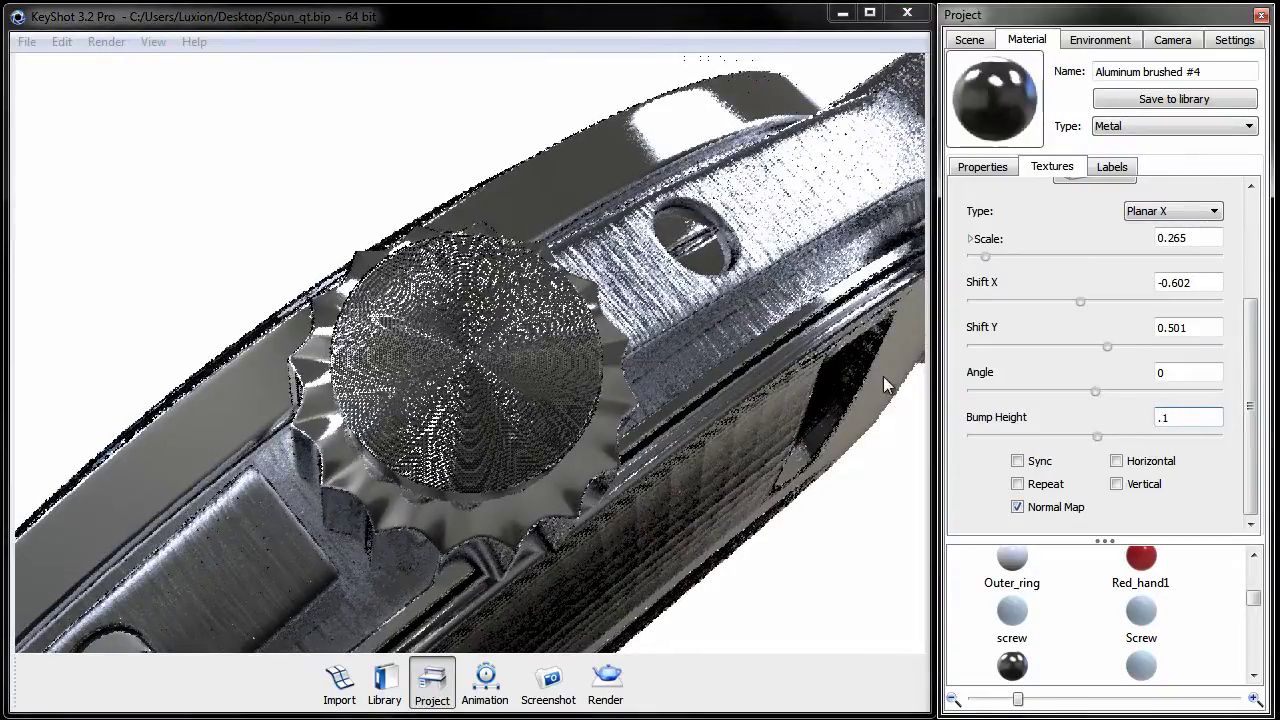
double_click(1197, 418)
type("0.04")
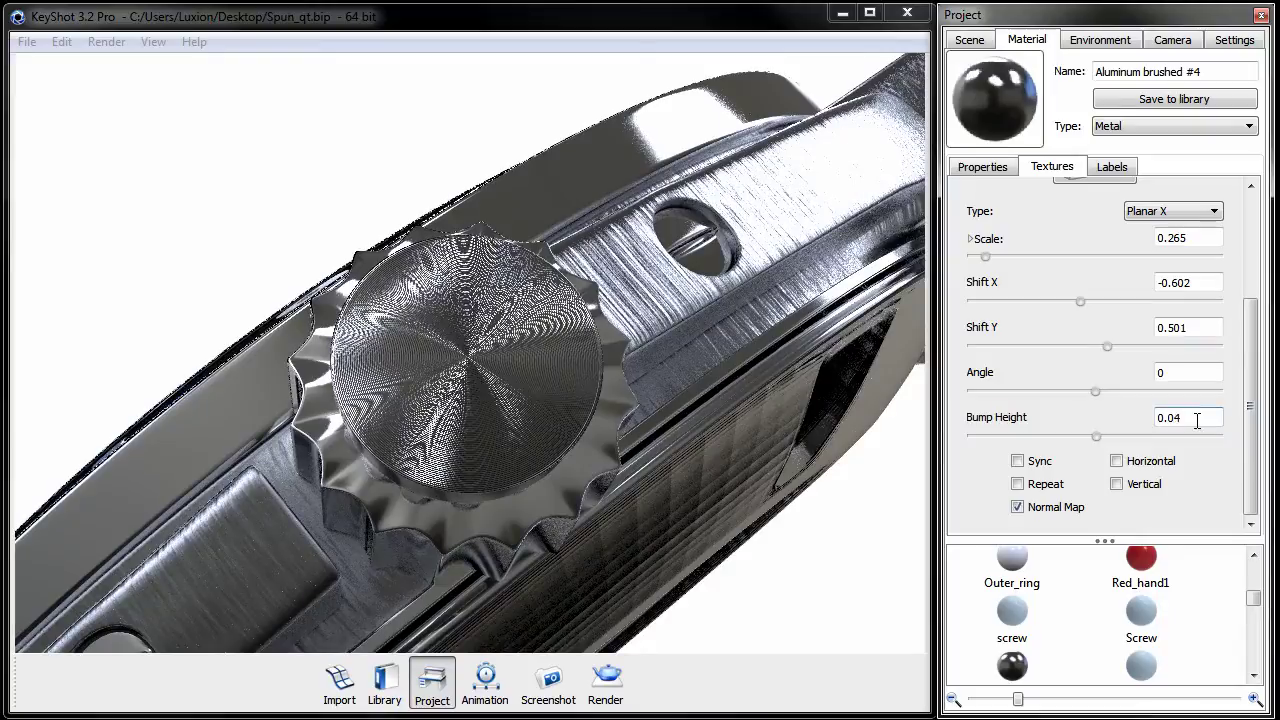
key("Return")
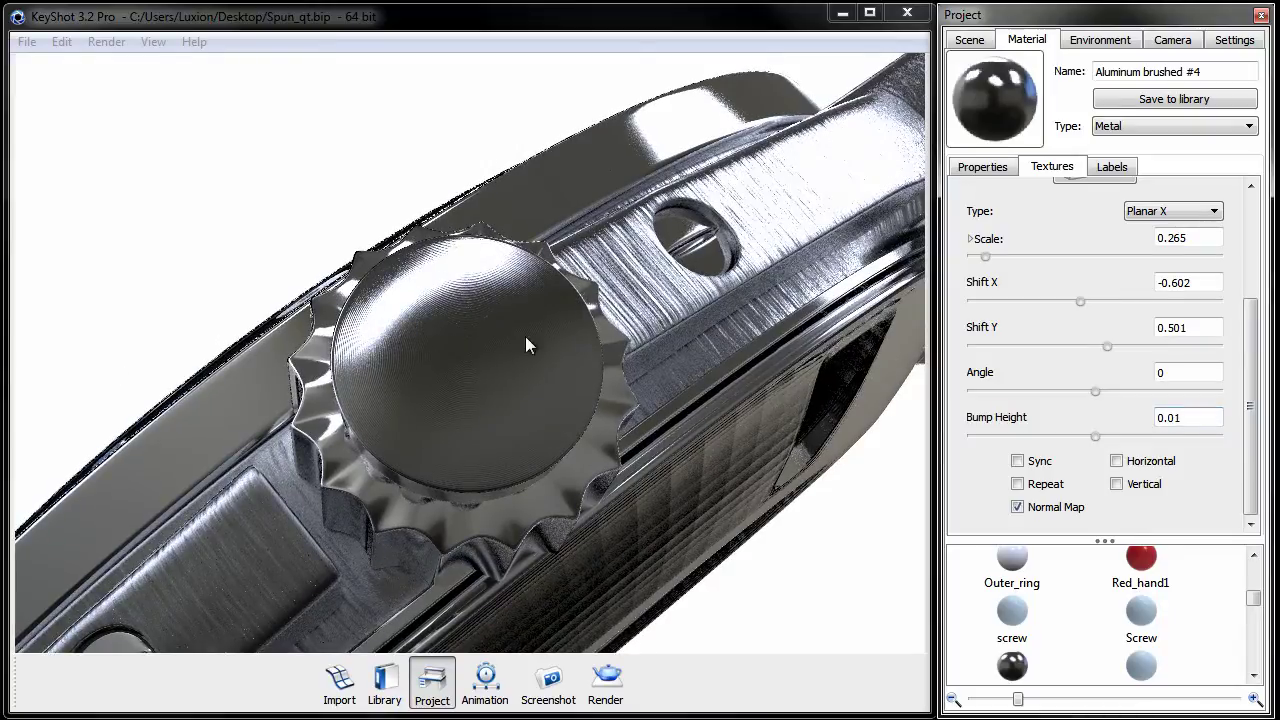
double_click(1194, 420)
type("0.04")
key("Return")
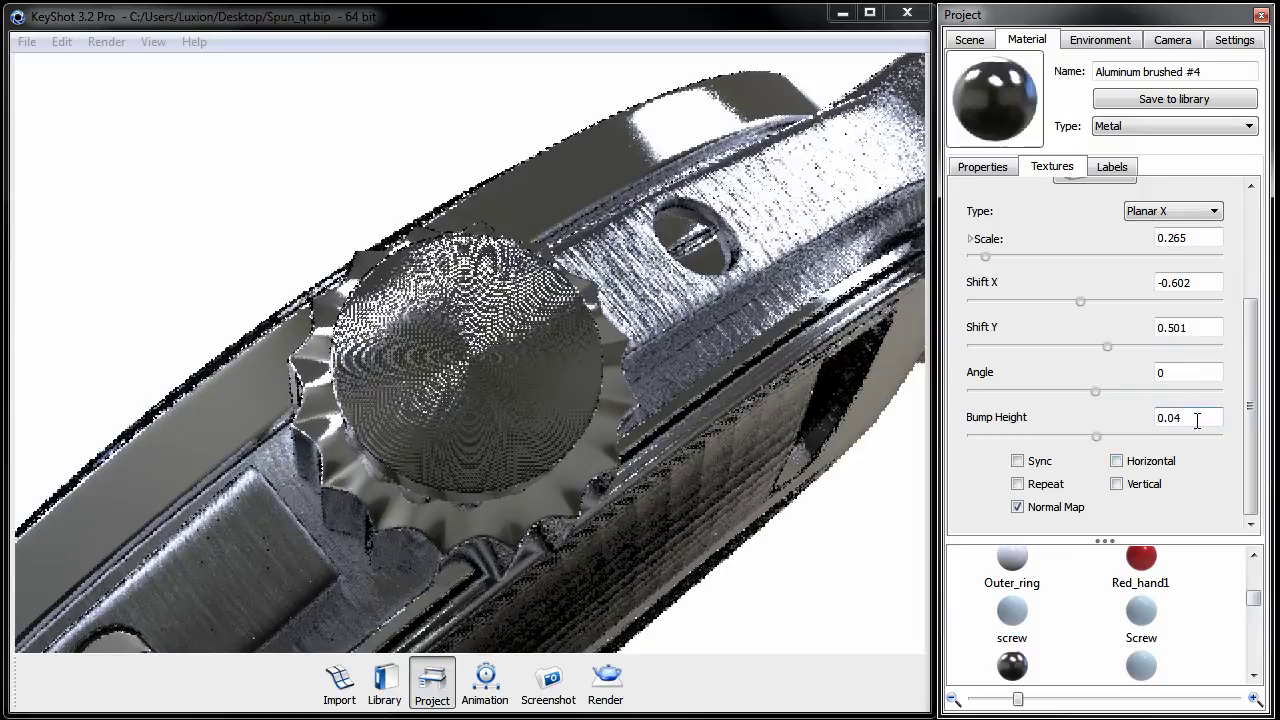
scroll(1197, 421, "up", 3)
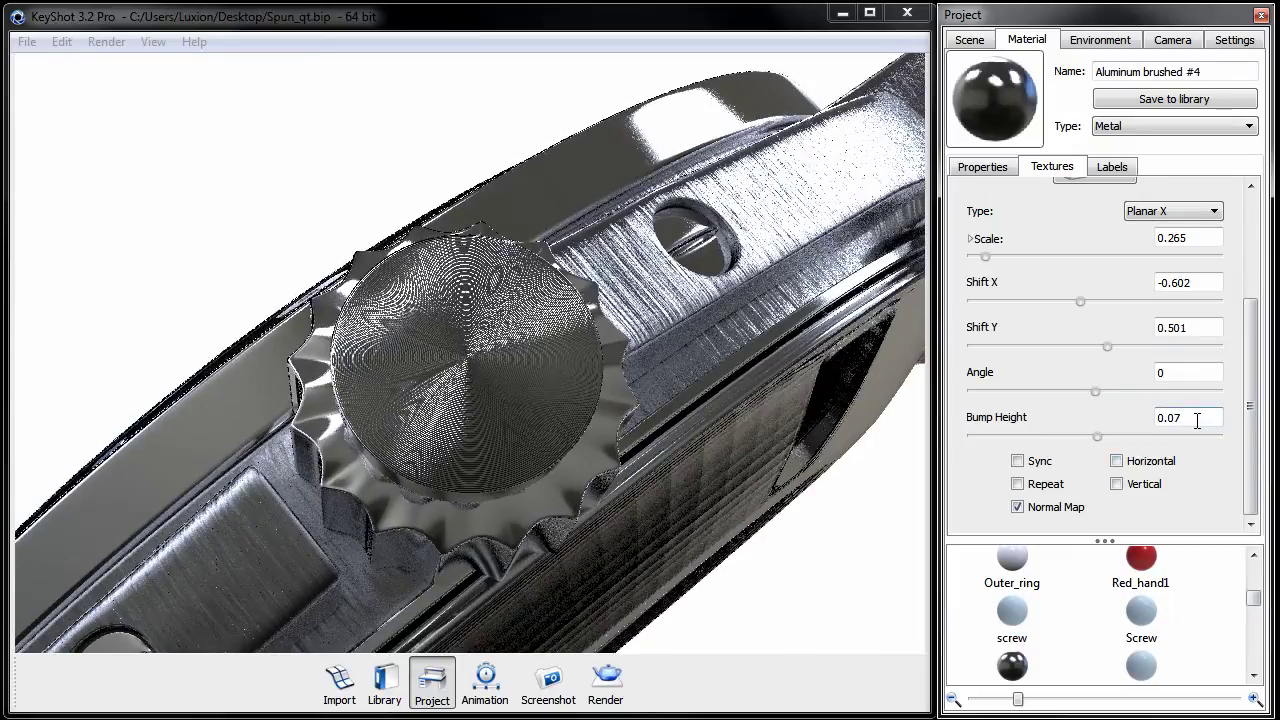
Use Position mode to drag the spun pattern's centre onto the middle of the crown face.
left_click_drag(1249, 412, 1262, 328)
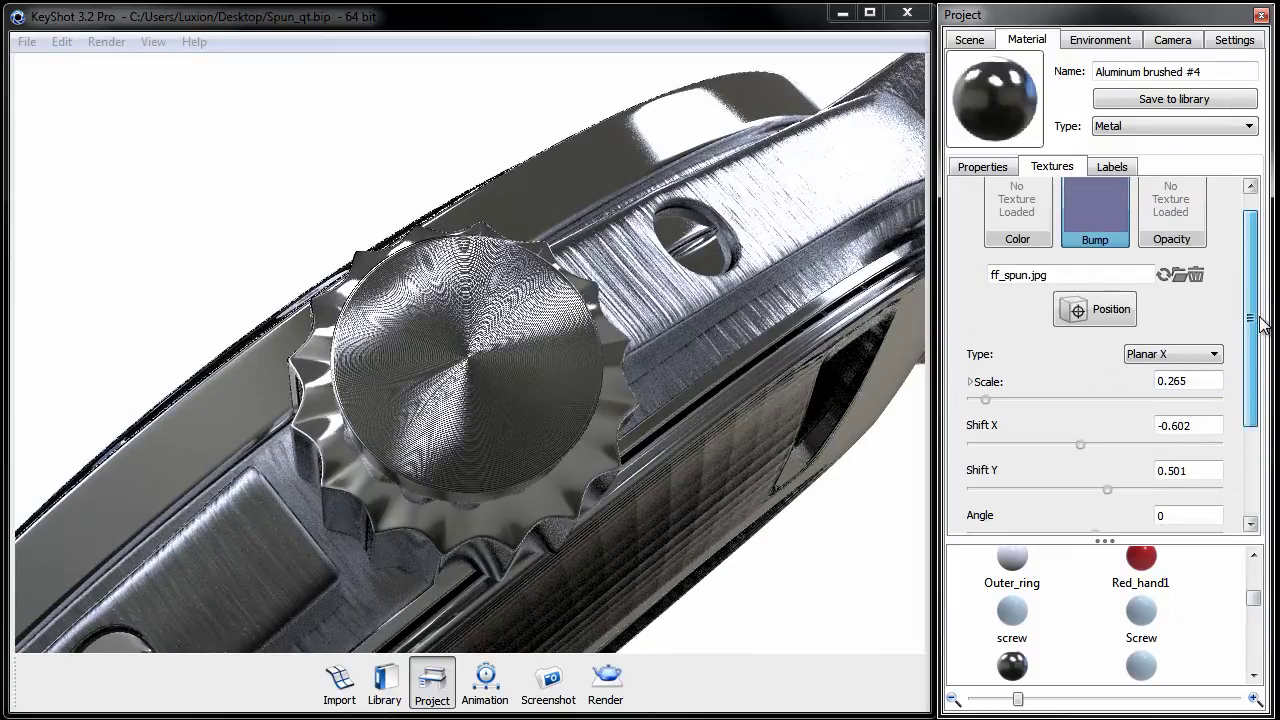
left_click(1100, 311)
left_click_drag(560, 345, 405, 447)
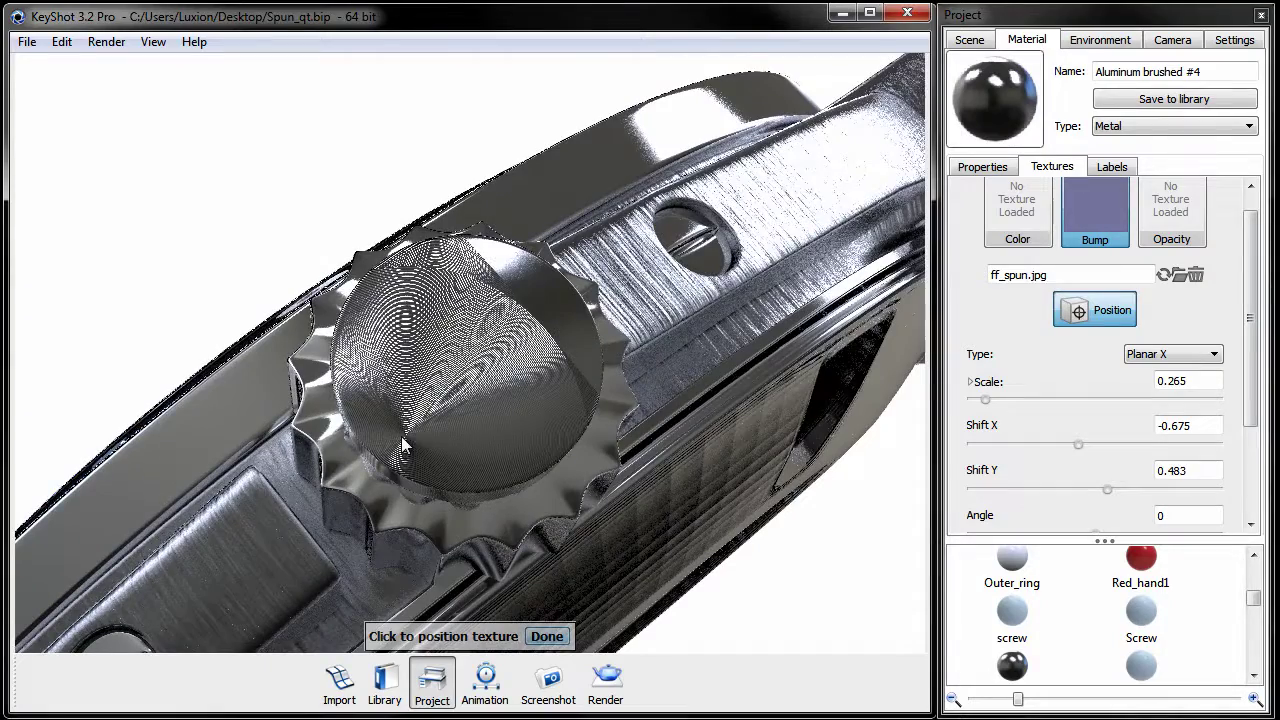
left_click_drag(743, 290, 703, 370)
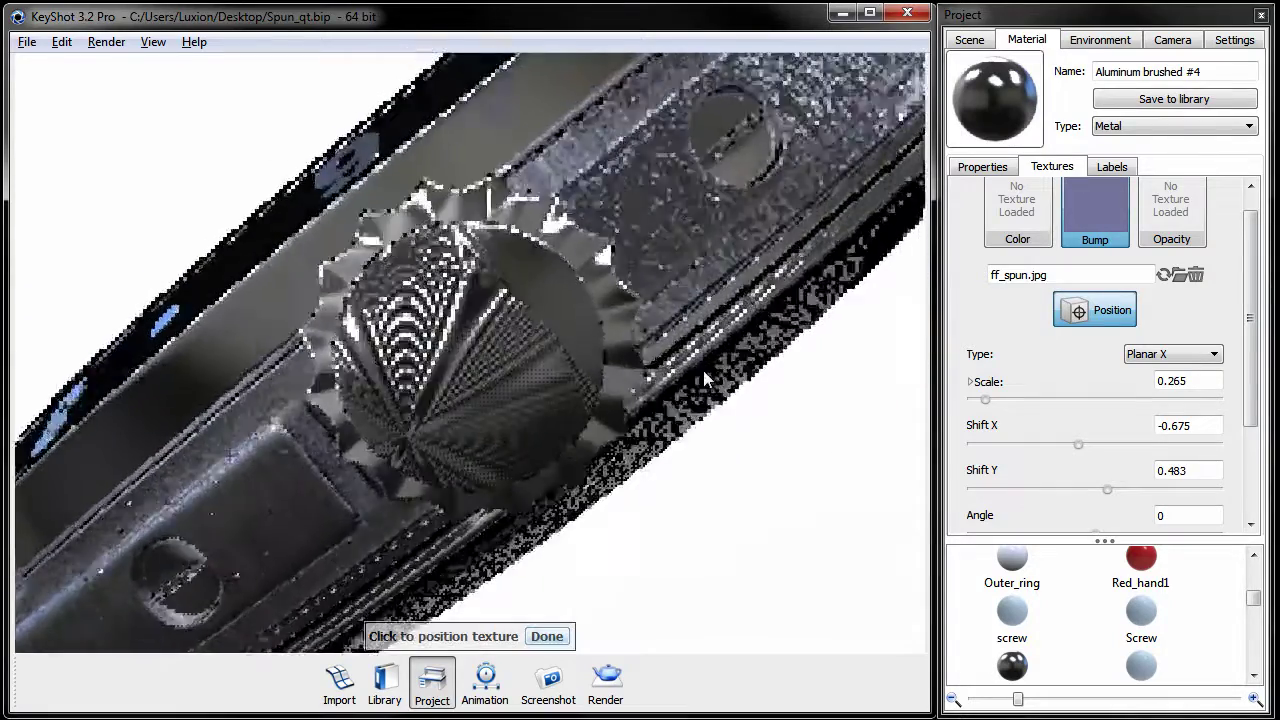
left_click_drag(447, 370, 472, 350)
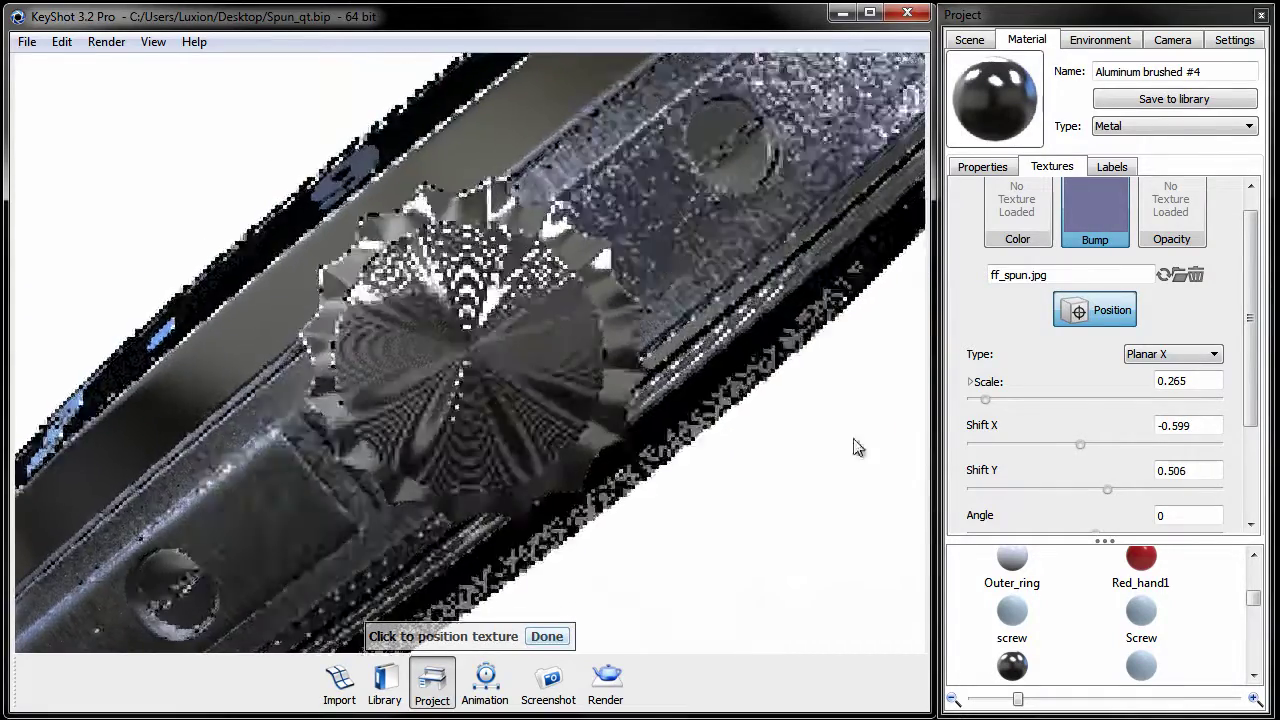
Set the crown bump texture Scale to 0.205.
double_click(1178, 381)
type("0.25")
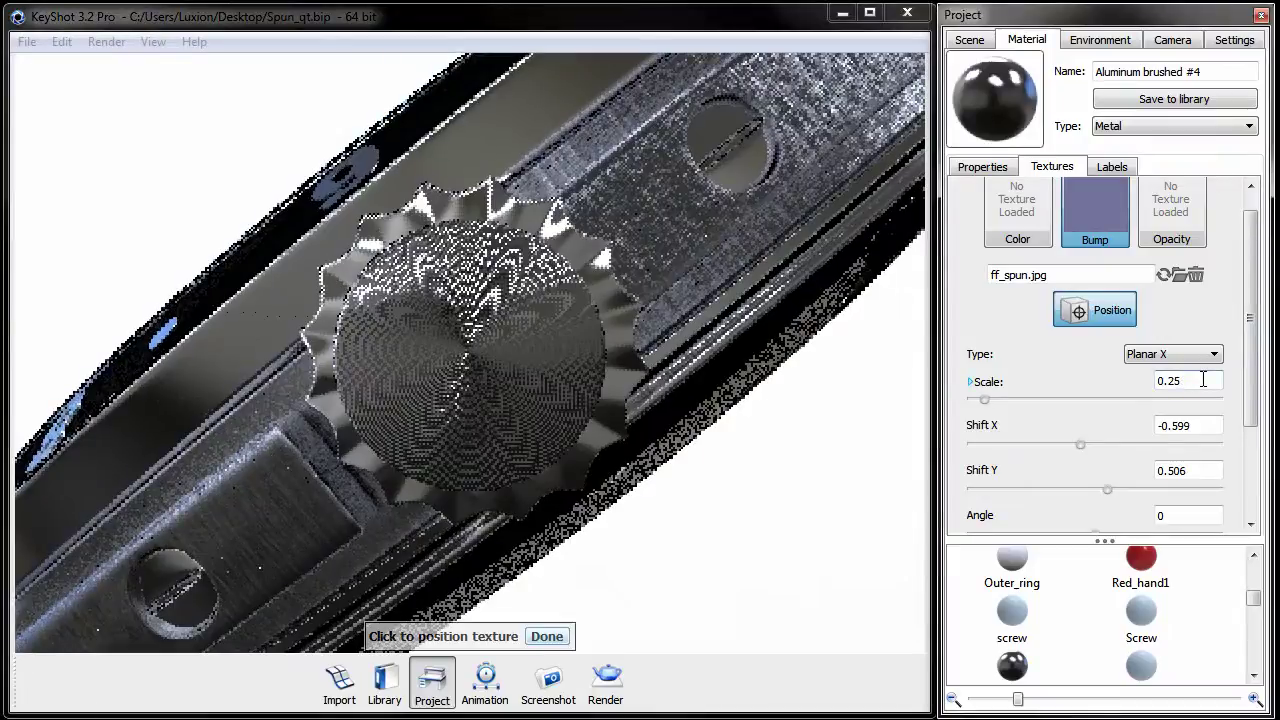
key("BackSpace")
type("05")
key("Return")
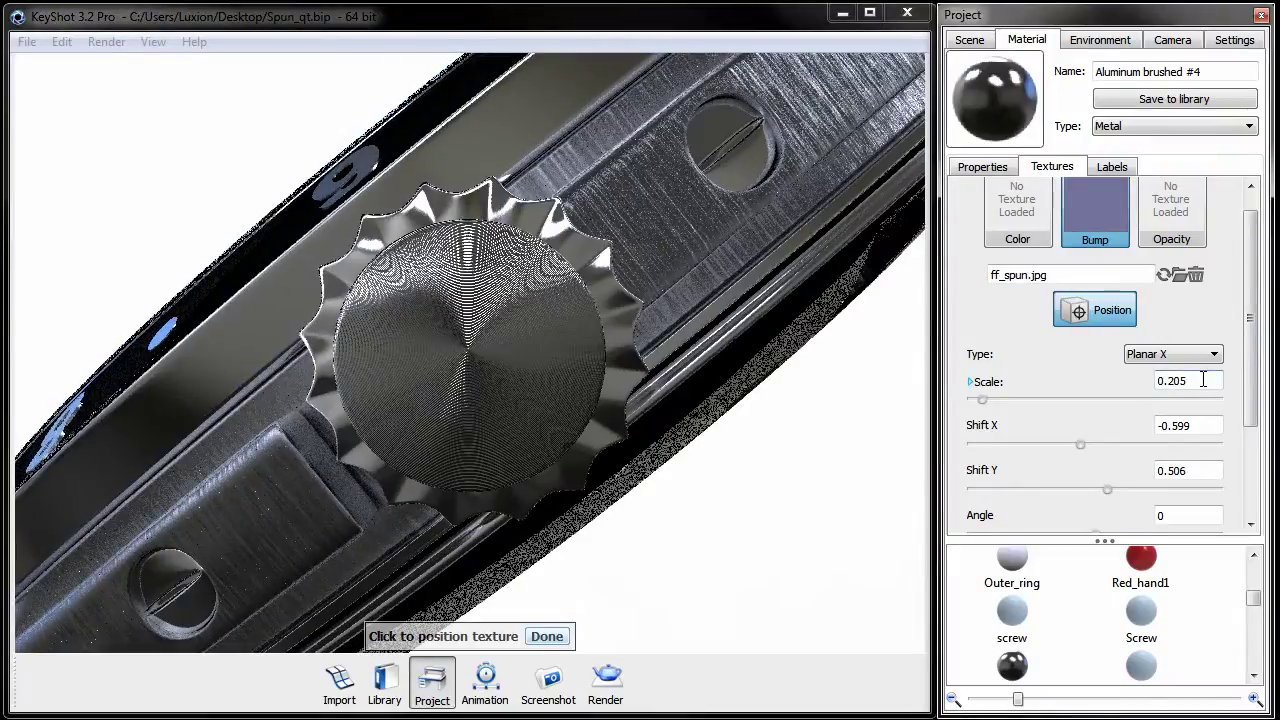
Try Scale values 0.16 and 0.175, nudge the pattern centre, and finish positioning the texture.
key("BackSpace")
key("BackSpace")
key("BackSpace")
type("16")
key("Return")
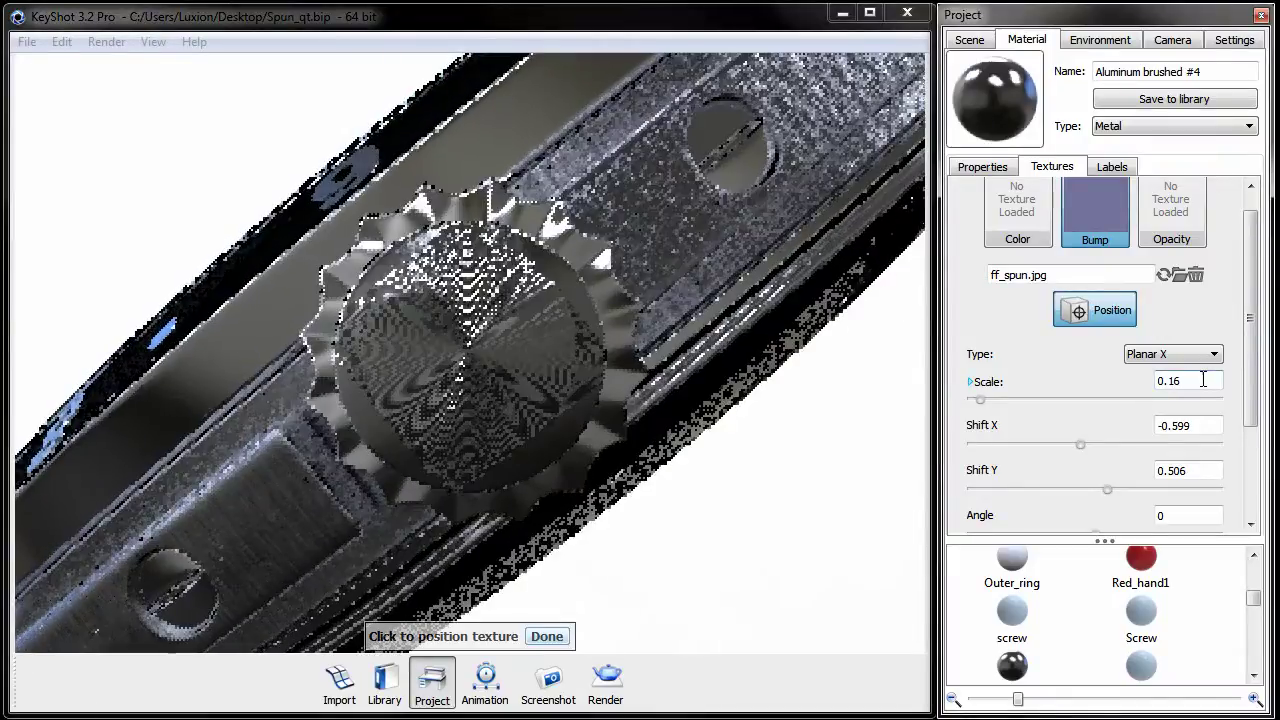
key("BackSpace")
type("75")
key("Return")
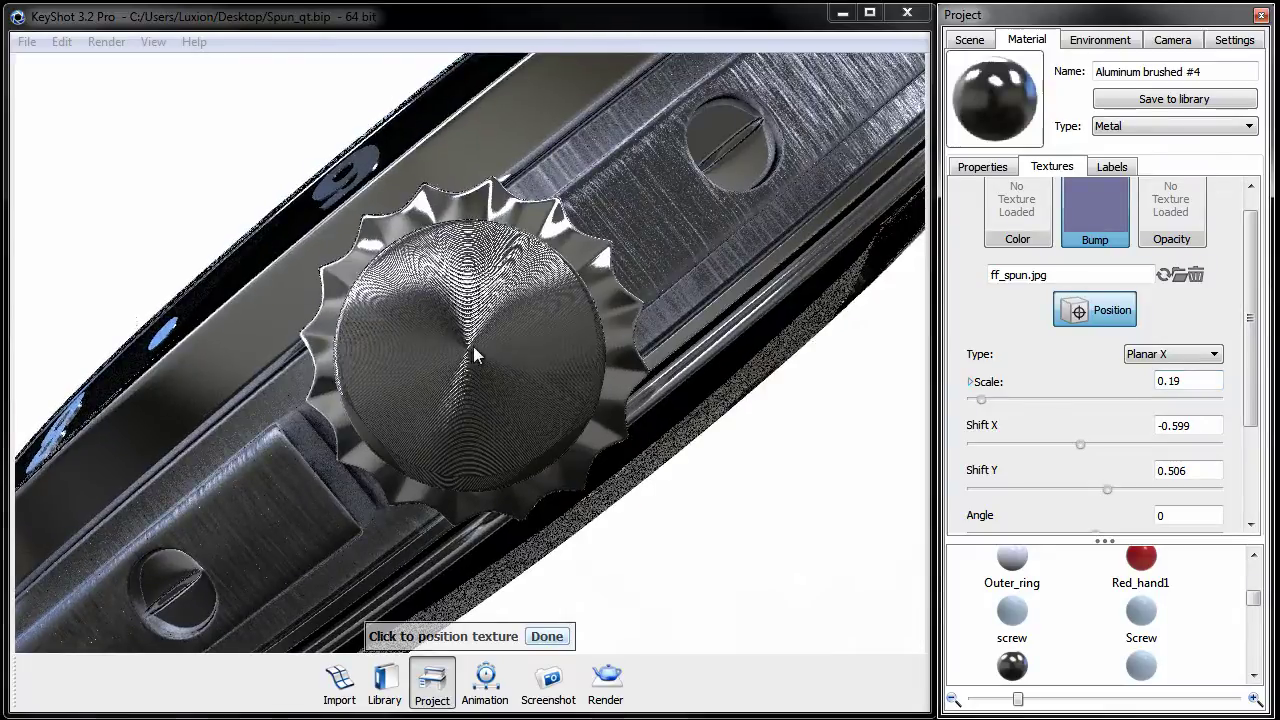
left_click_drag(473, 346, 467, 358)
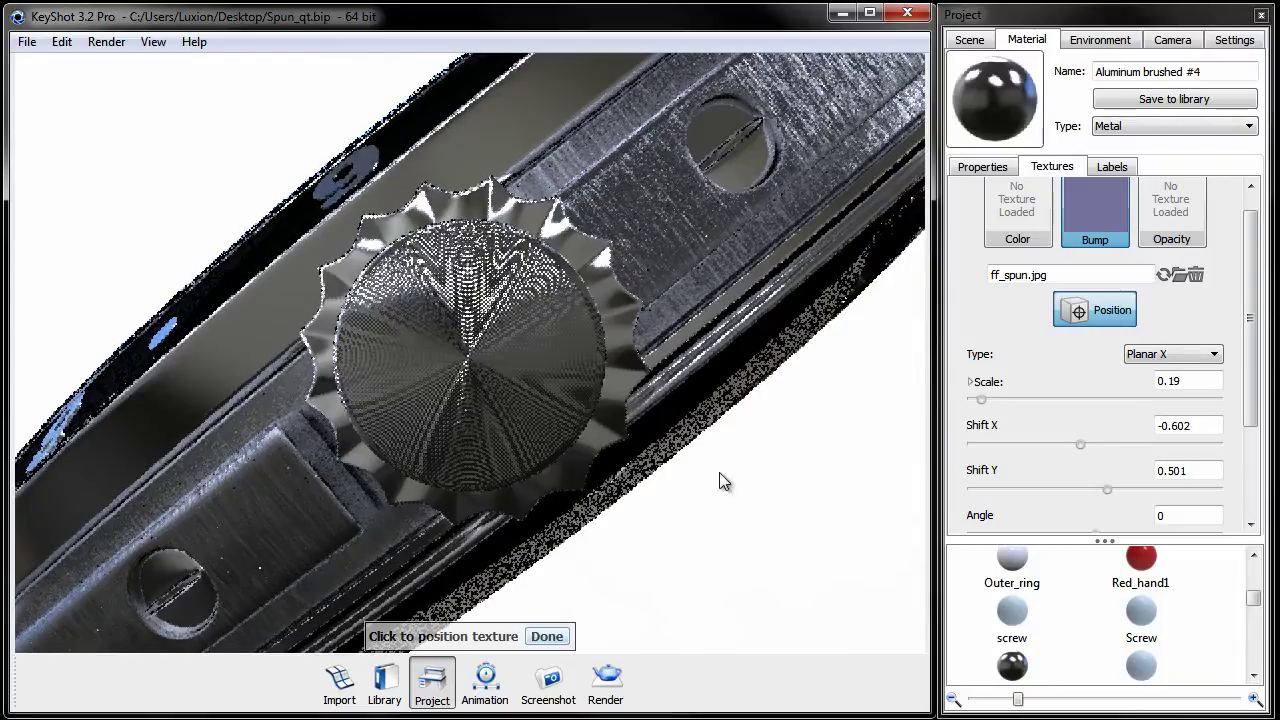
scroll(1192, 404, "up", 1)
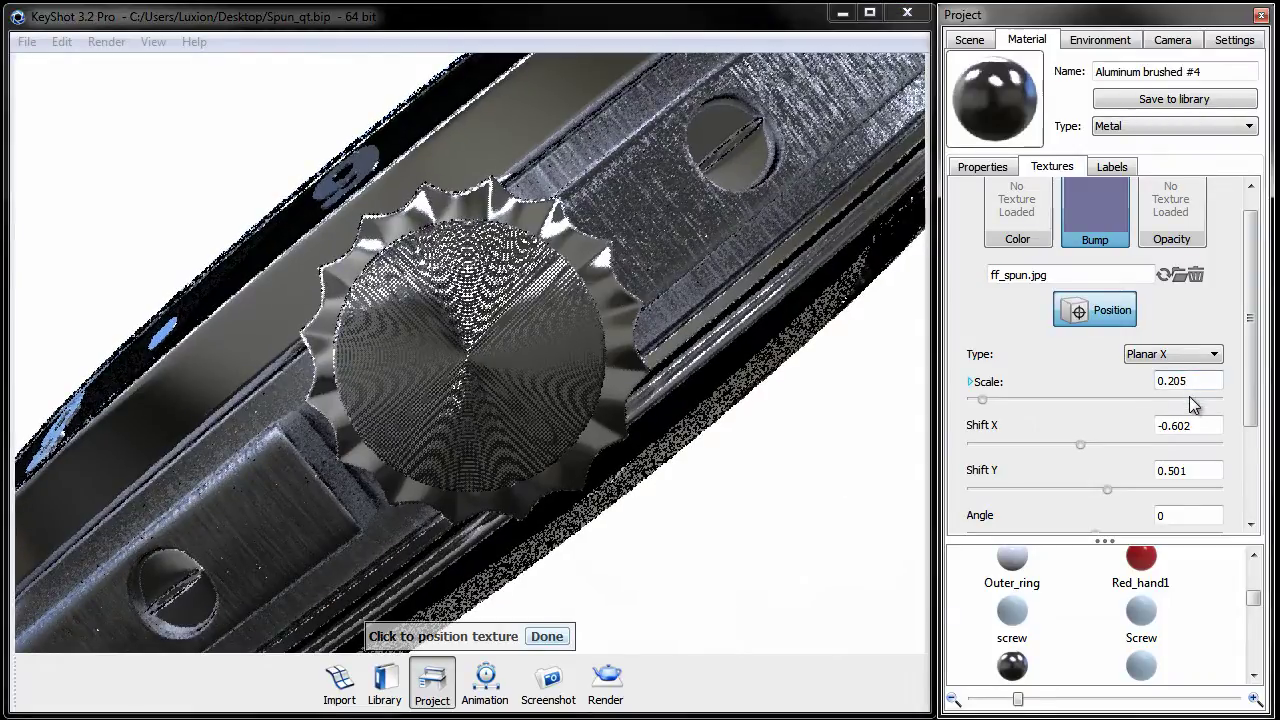
left_click(549, 637)
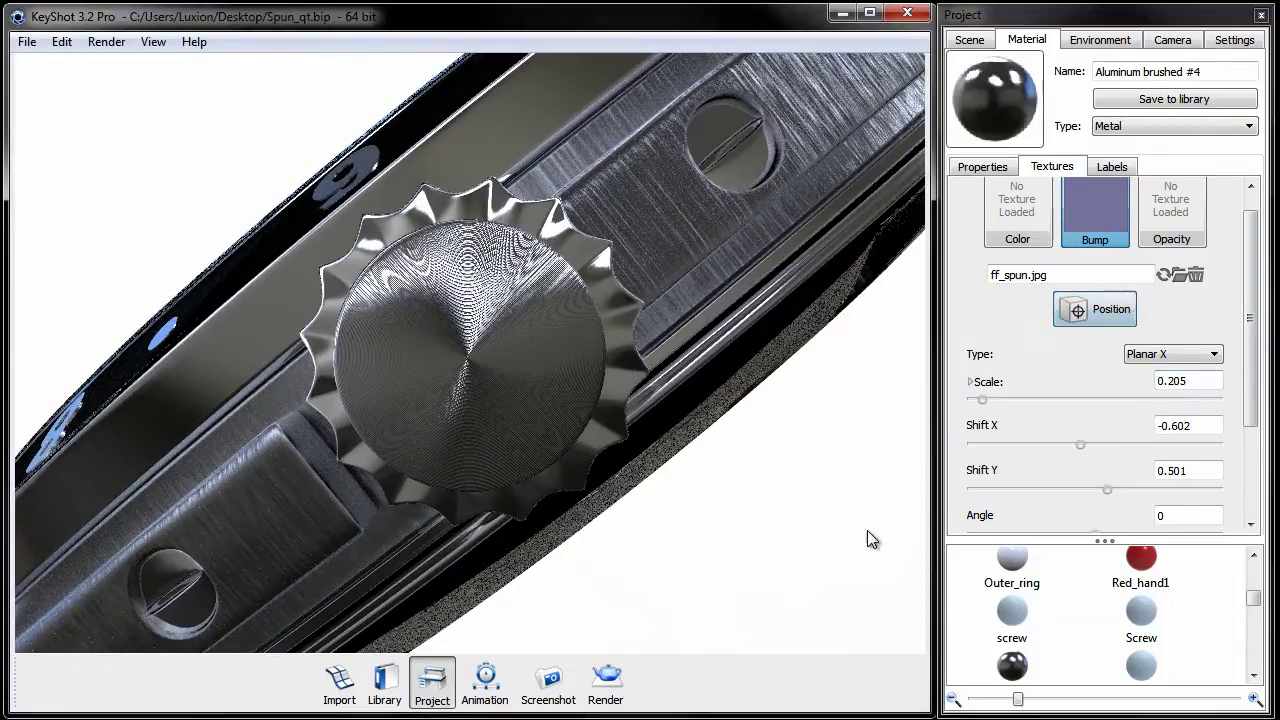
Orbit to a side view of the watch and raise the crown's roughness from 0.026 to 0.062.
scroll(749, 449, "down", 5)
left_click_drag(255, 440, 303, 385)
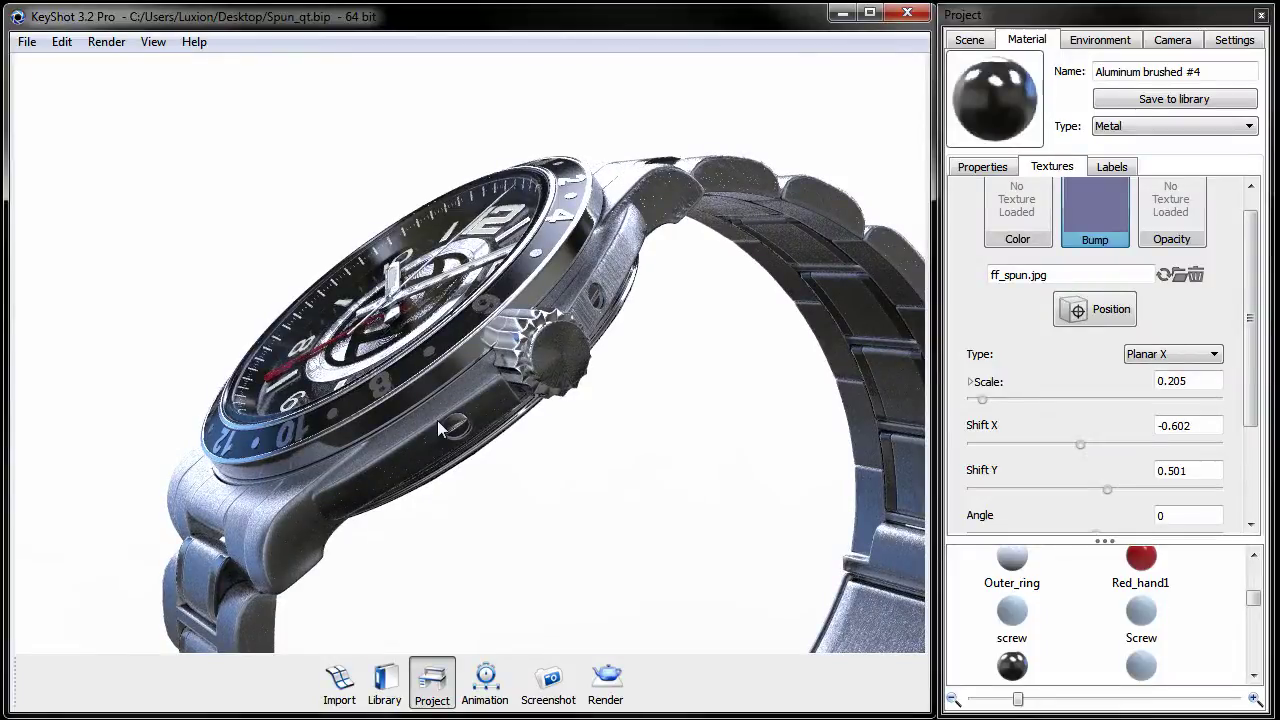
left_click_drag(437, 420, 613, 427)
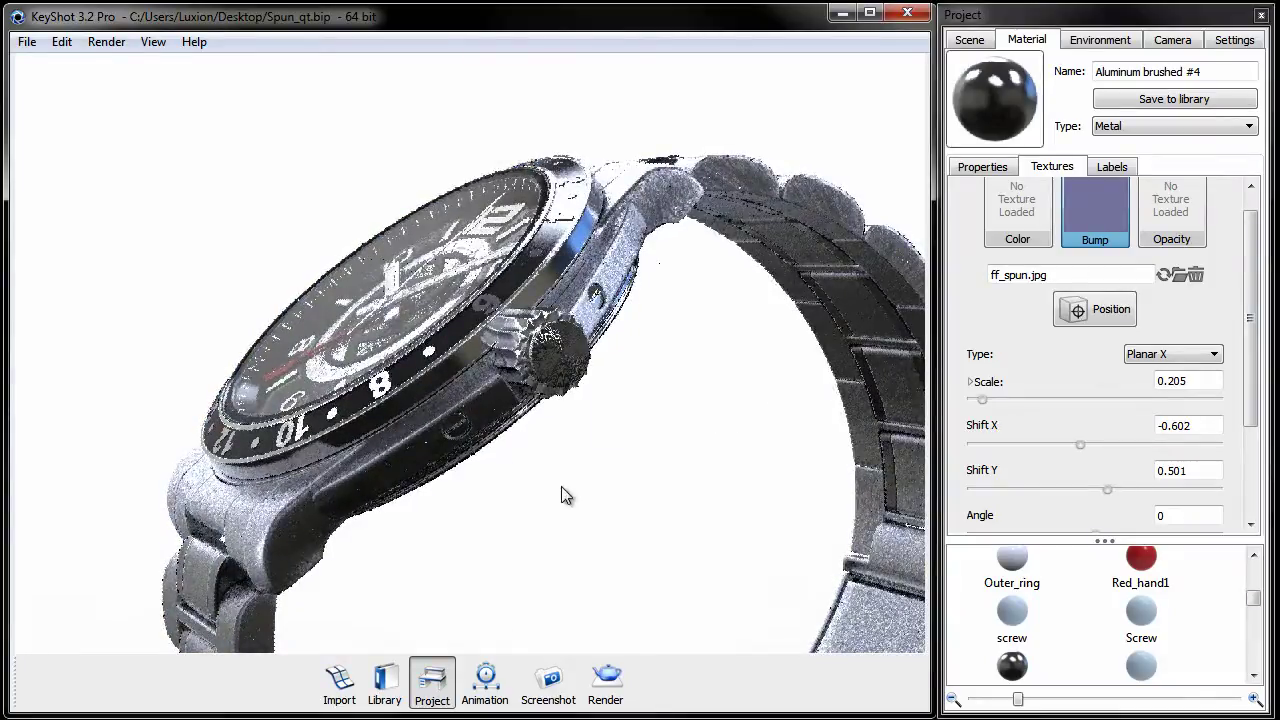
left_click_drag(561, 488, 591, 401)
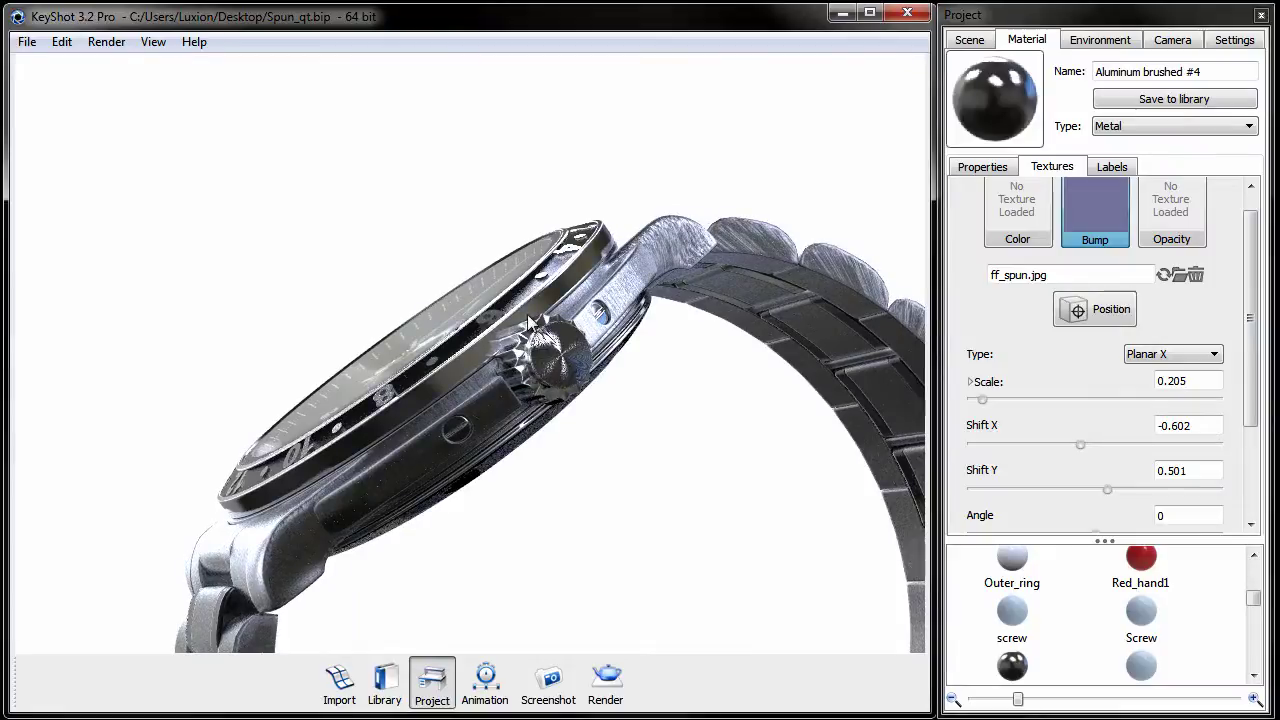
left_click(988, 168)
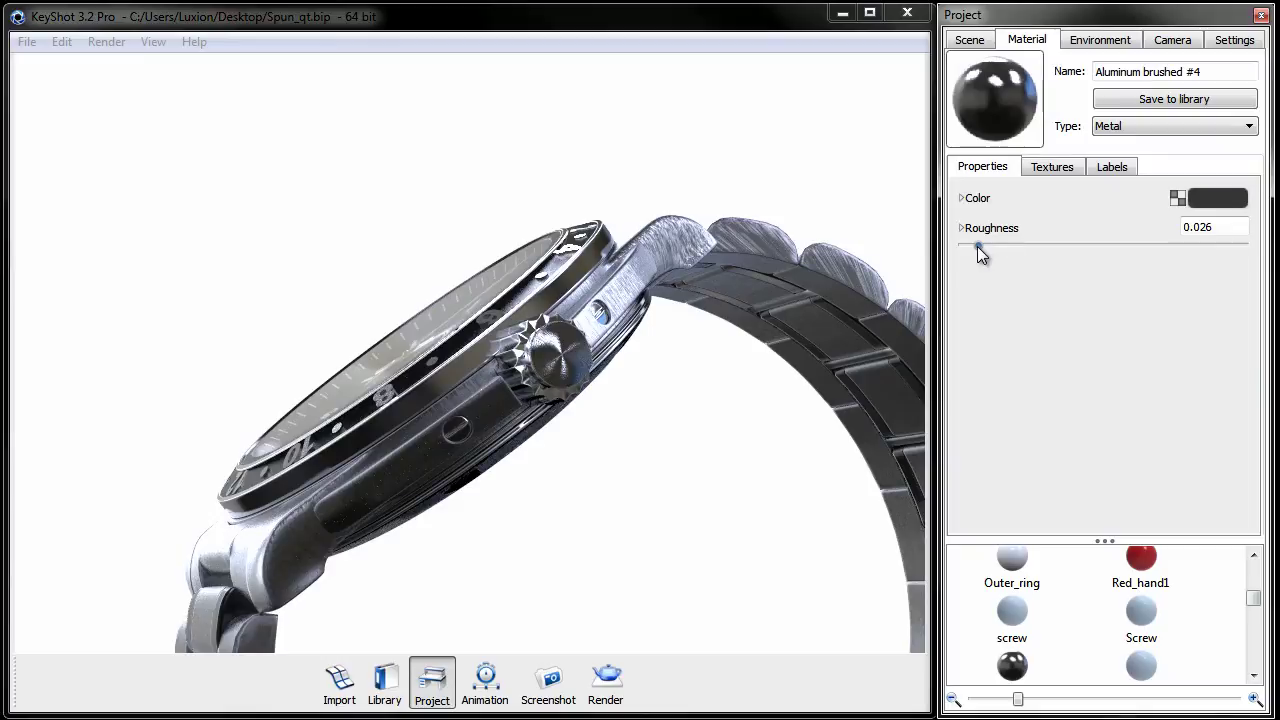
left_click_drag(977, 246, 999, 246)
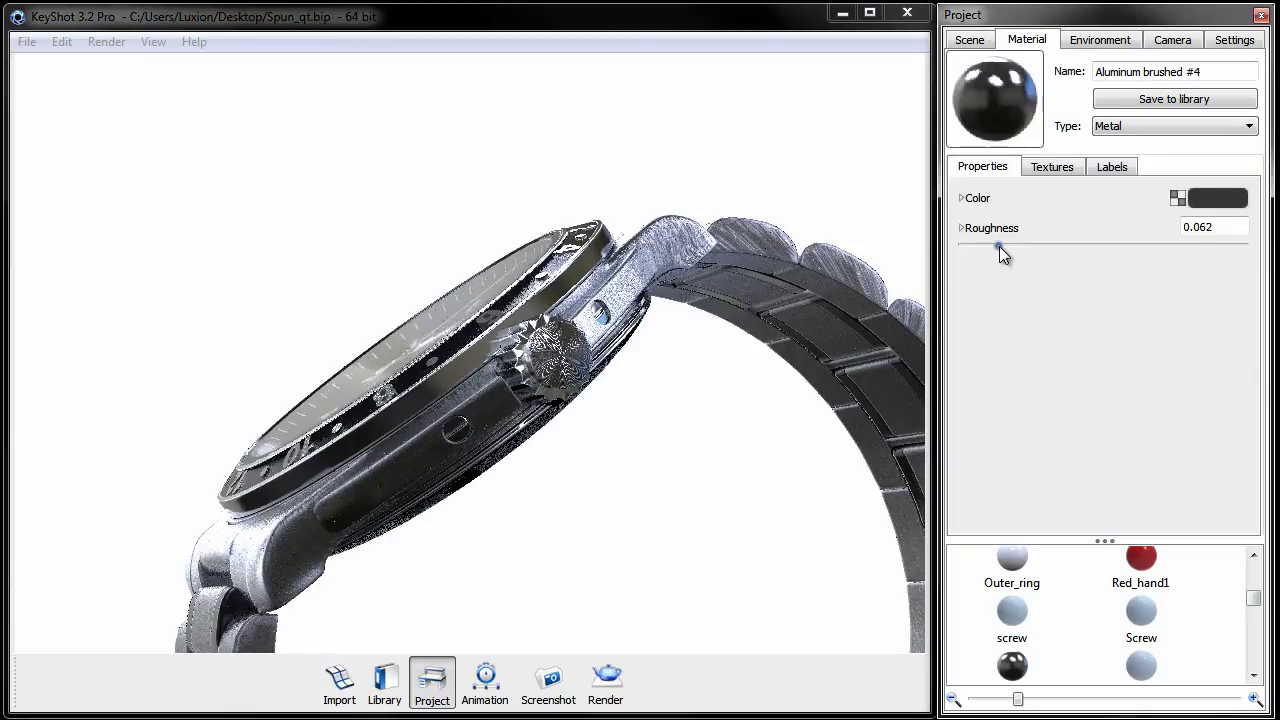